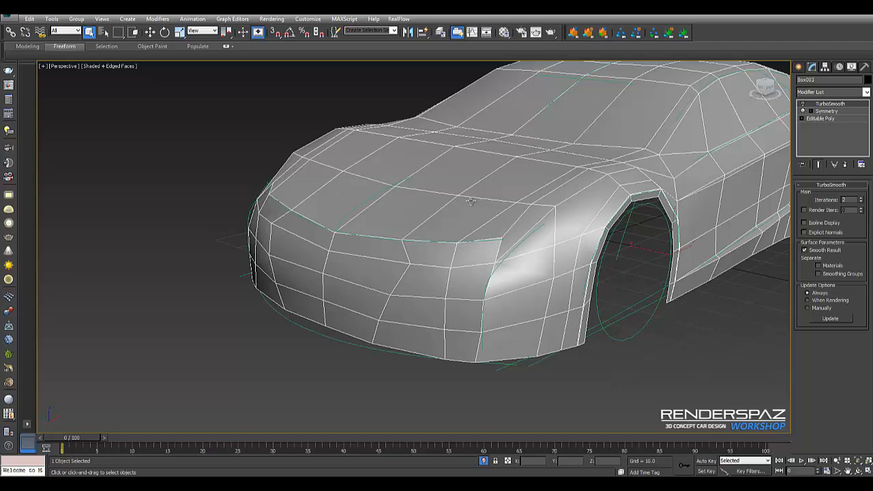
# Enter vertex editing on the base Editable Poly, select the mid-hood vertex, and display the end result of the modifier stack
pyautogui.keyDown('alt'); pyautogui.moveTo(471, 201); pyautogui.dragTo(451, 176, button='middle'); pyautogui.keyUp('alt')
pyautogui.click(821, 118)
pyautogui.press('1')
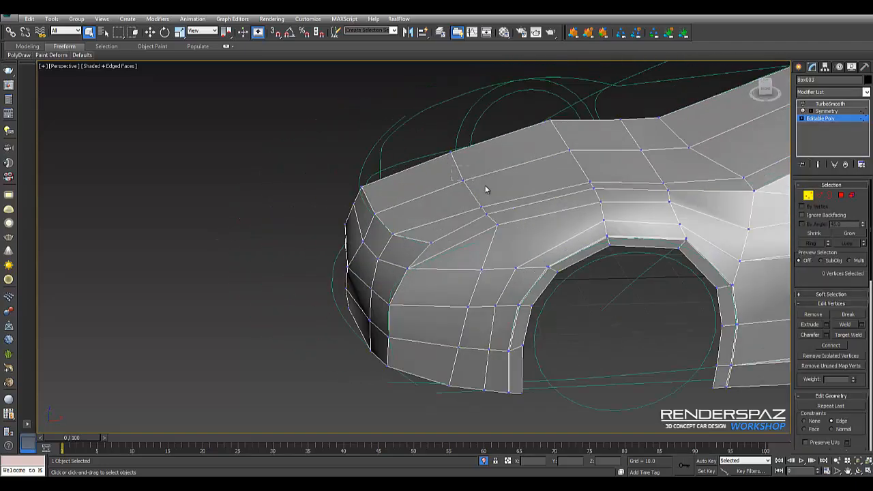
pyautogui.press('w')
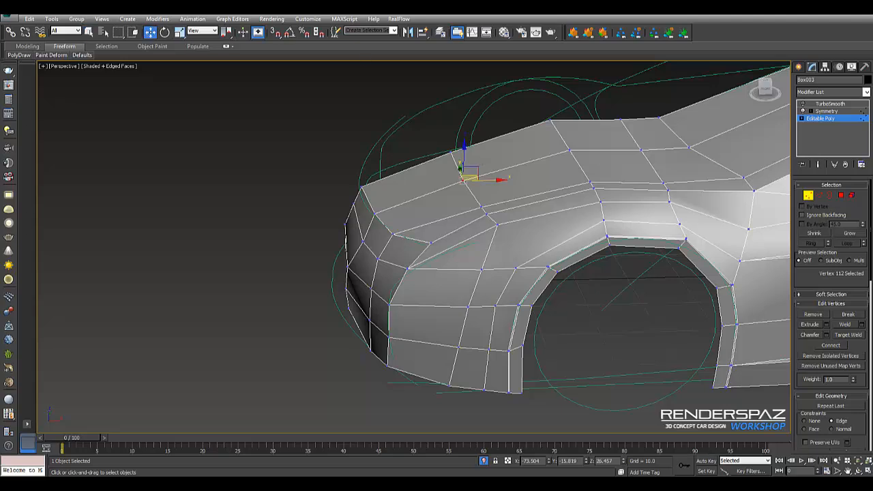
pyautogui.click(818, 165)
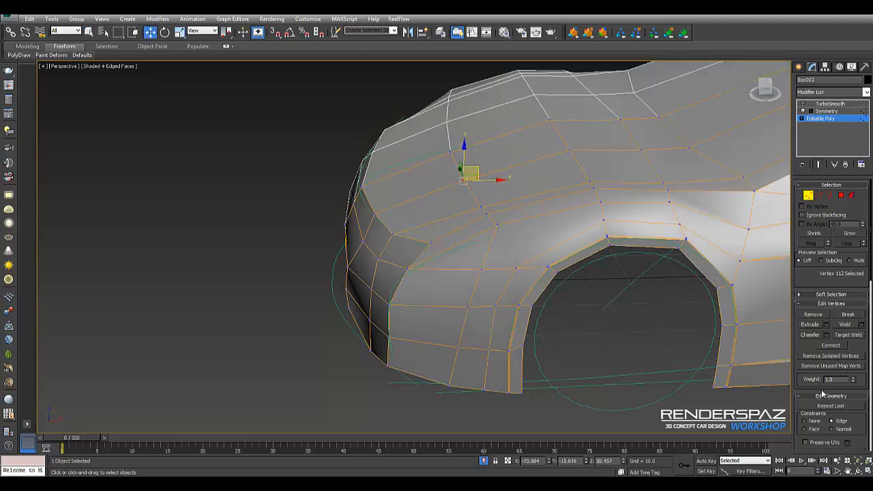
# With constraints set to None, move the hood's front-edge vertex outward from the centreline toward the headlight corner
pyautogui.keyDown('alt'); pyautogui.moveTo(471, 166); pyautogui.dragTo(459, 200, button='middle'); pyautogui.keyUp('alt')
pyautogui.click(367, 180)
pyautogui.click(523, 231)
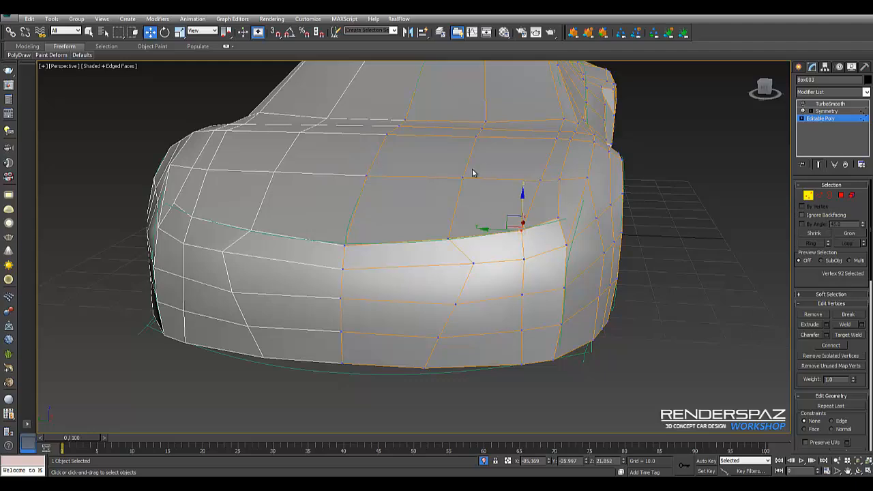
pyautogui.click(463, 180)
pyautogui.keyDown('alt'); pyautogui.moveTo(479, 192); pyautogui.dragTo(450, 237, button='middle'); pyautogui.keyUp('alt')
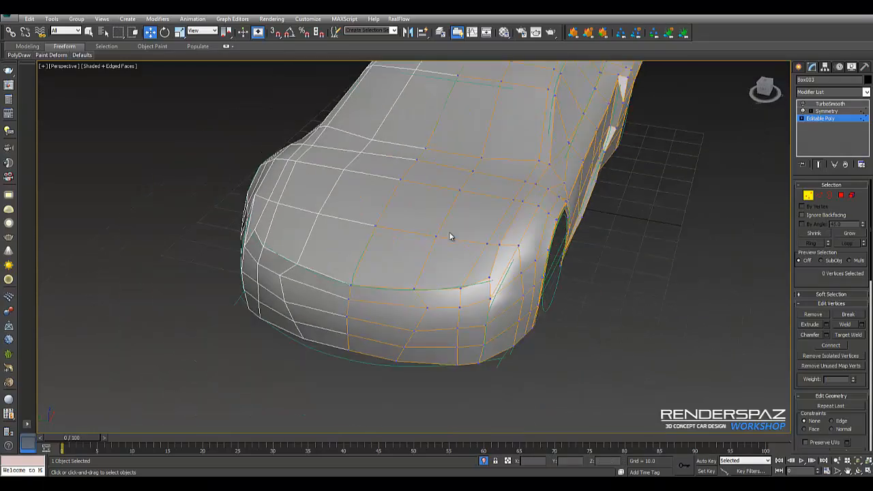
pyautogui.keyDown('alt'); pyautogui.moveTo(426, 292); pyautogui.dragTo(450, 291, button='middle'); pyautogui.keyUp('alt')
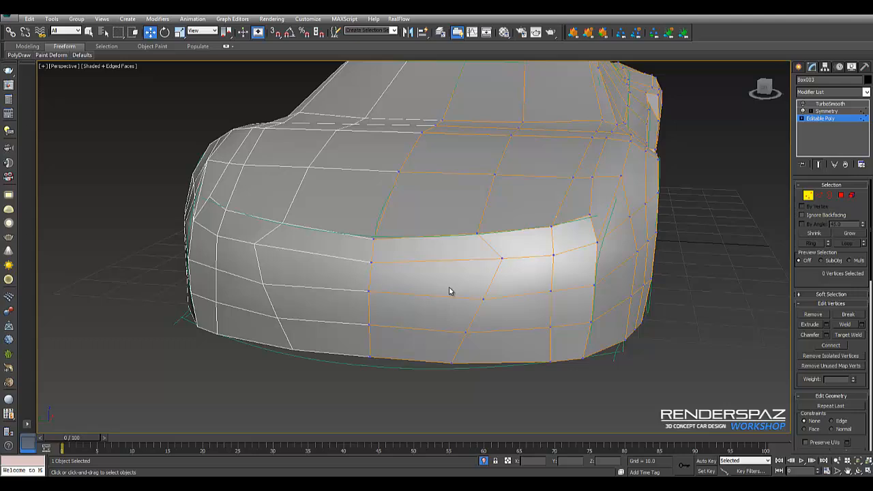
pyautogui.click(479, 233)
pyautogui.moveTo(457, 232); pyautogui.dragTo(510, 228)
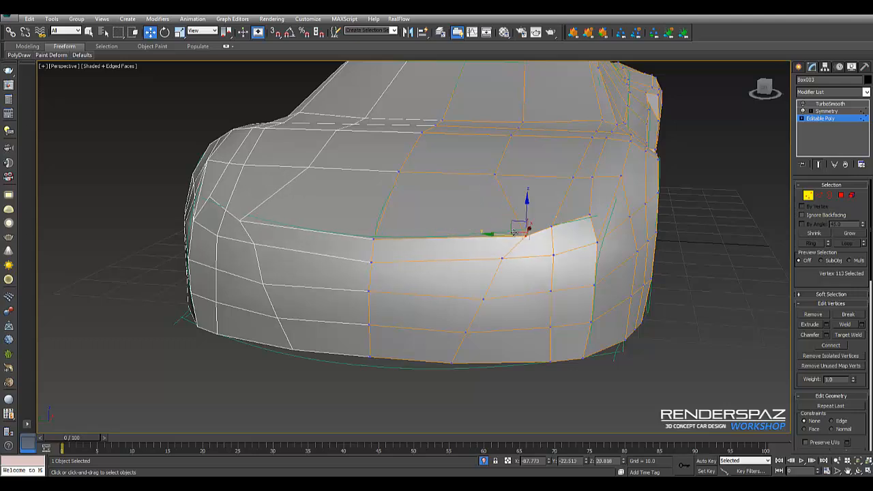
# Nudge the hood's front-edge vertex slightly back toward the car's centreline
pyautogui.keyDown('alt'); pyautogui.moveTo(545, 231); pyautogui.dragTo(525, 198, button='middle'); pyautogui.keyUp('alt')
pyautogui.click(489, 180)
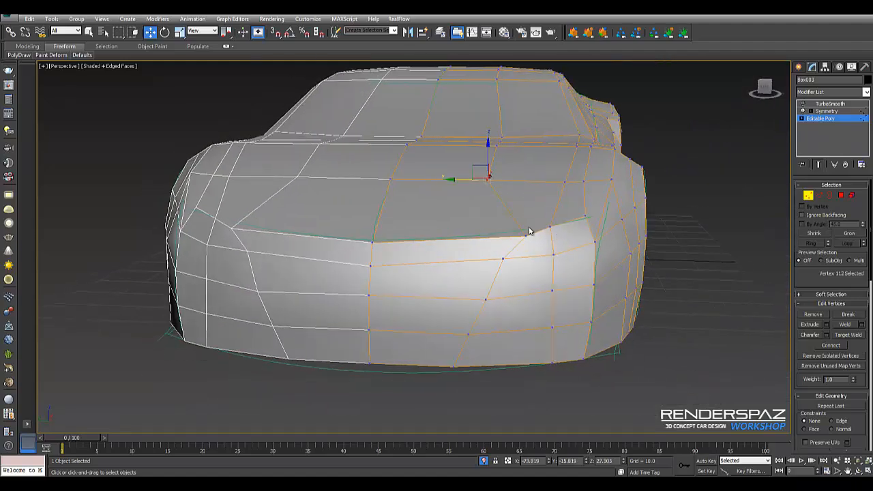
pyautogui.click(526, 236)
pyautogui.moveTo(507, 237); pyautogui.dragTo(494, 237)
pyautogui.keyDown('alt'); pyautogui.moveTo(526, 219); pyautogui.dragTo(537, 260, button='middle'); pyautogui.keyUp('alt')
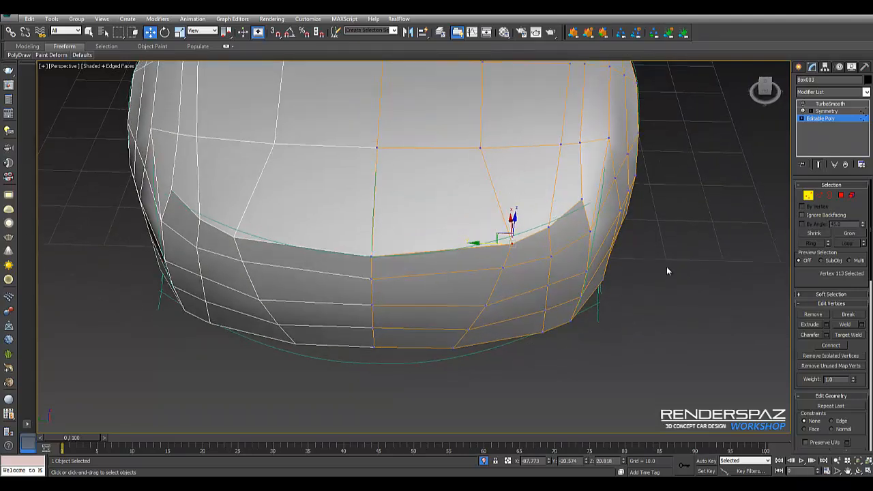
# With the Edge constraint, slide the three inner hood vertices behind the front edge outward toward the fender, forming a wider centre panel
pyautogui.keyDown('alt'); pyautogui.moveTo(468, 186); pyautogui.dragTo(454, 184, button='middle'); pyautogui.keyUp('alt')
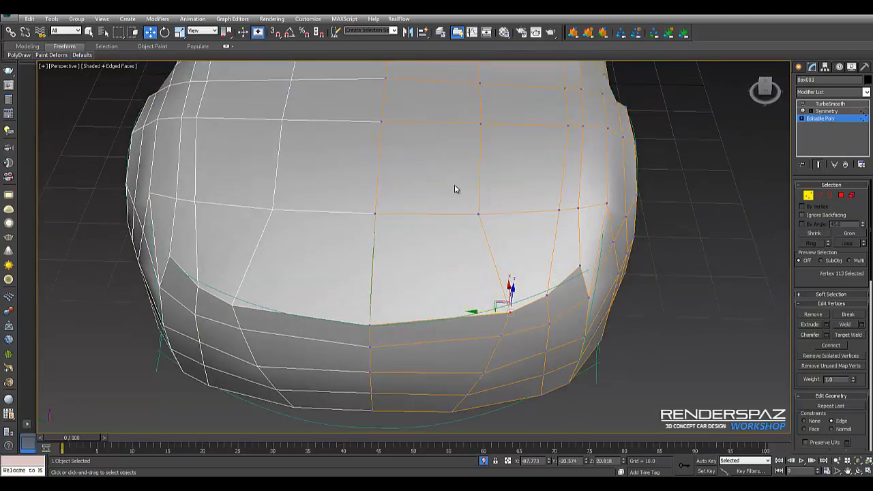
pyautogui.click(497, 214)
pyautogui.moveTo(477, 216); pyautogui.dragTo(526, 213)
pyautogui.keyDown('alt'); pyautogui.moveTo(483, 184); pyautogui.dragTo(468, 182, button='middle'); pyautogui.keyUp('alt')
pyautogui.click(476, 172)
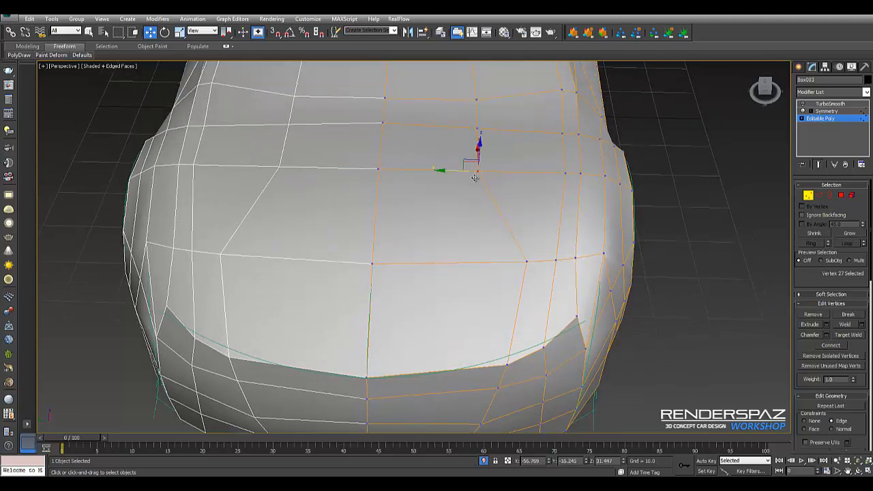
pyautogui.moveTo(447, 172); pyautogui.dragTo(512, 168)
pyautogui.click(477, 129)
pyautogui.moveTo(482, 130); pyautogui.dragTo(523, 116)
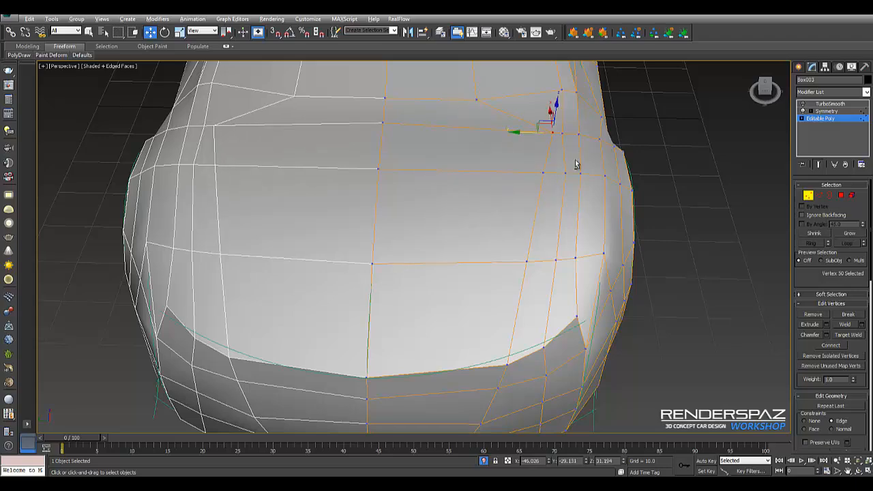
# Raise the rear outer vertex of the hood's centre panel, and shift the neighbouring vertex beside the fender inward and down
pyautogui.keyDown('alt'); pyautogui.moveTo(575, 166); pyautogui.dragTo(575, 146, button='middle'); pyautogui.keyUp('alt')
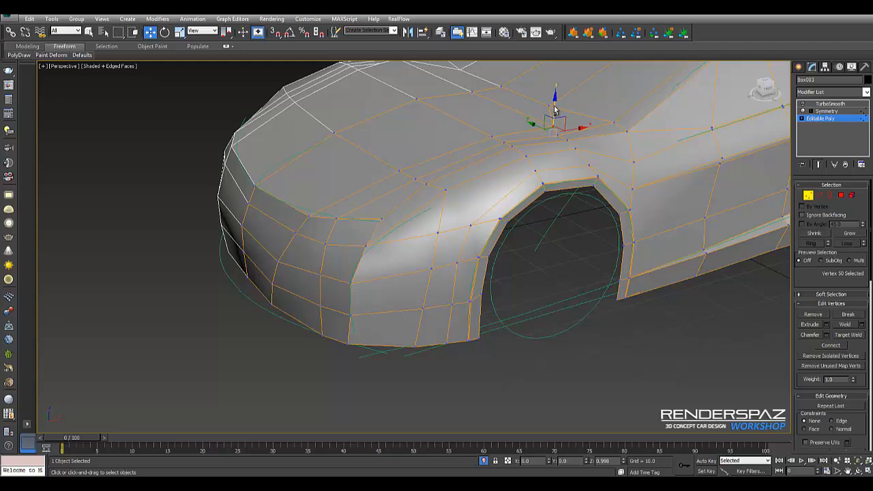
pyautogui.keyDown('alt'); pyautogui.moveTo(556, 107); pyautogui.dragTo(552, 142, button='middle'); pyautogui.keyUp('alt')
pyautogui.click(533, 141)
pyautogui.click(555, 141)
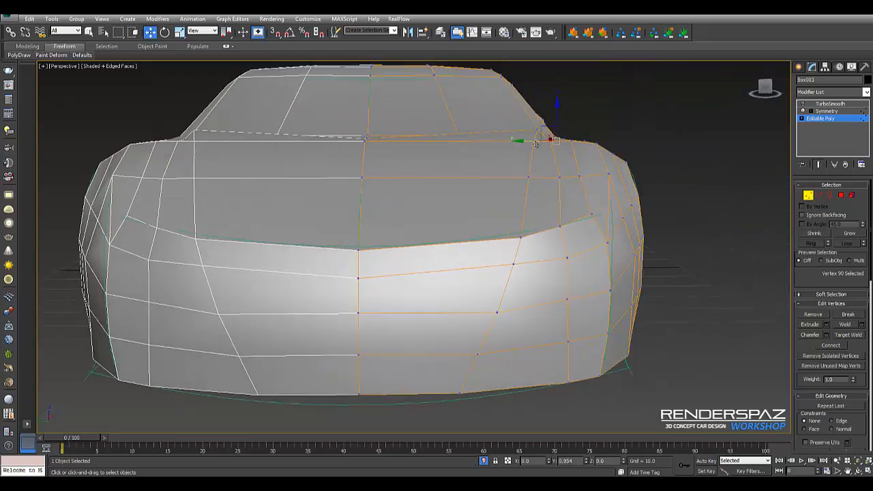
# Move the next two vertices forward along the hood-fender valley inward and down to continue the crease to the front edge
pyautogui.click(555, 174)
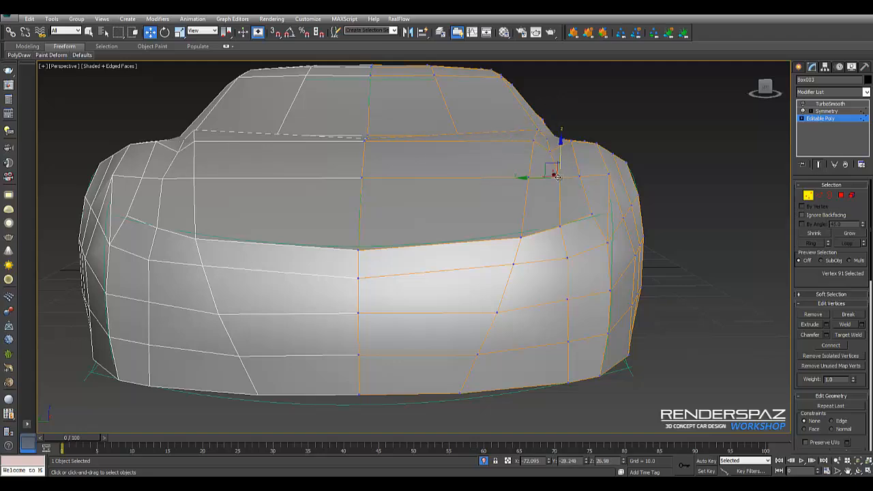
pyautogui.moveTo(558, 176); pyautogui.dragTo(545, 164)
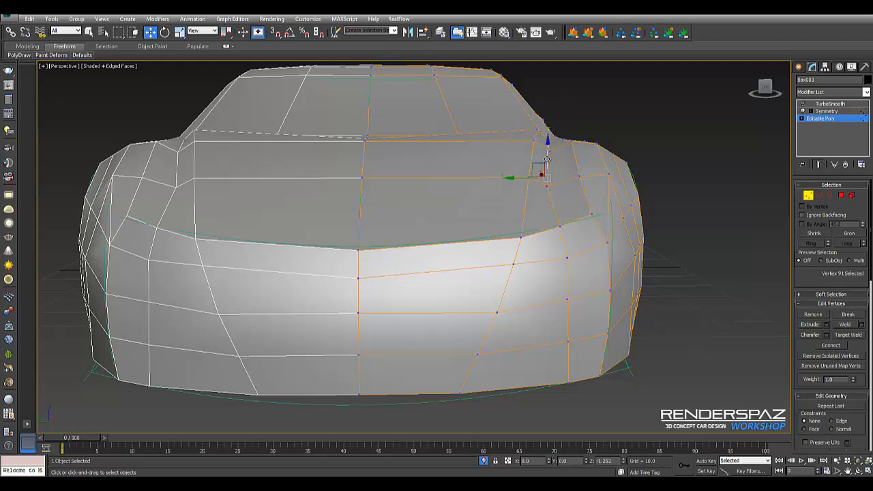
pyautogui.keyDown('alt'); pyautogui.moveTo(548, 146); pyautogui.dragTo(594, 194, button='middle'); pyautogui.keyUp('alt')
pyautogui.click(596, 195)
pyautogui.moveTo(575, 194)
pyautogui.mouseDown()
pyautogui.moveTo(540, 191)
pyautogui.moveTo(576, 183)
pyautogui.mouseUp()
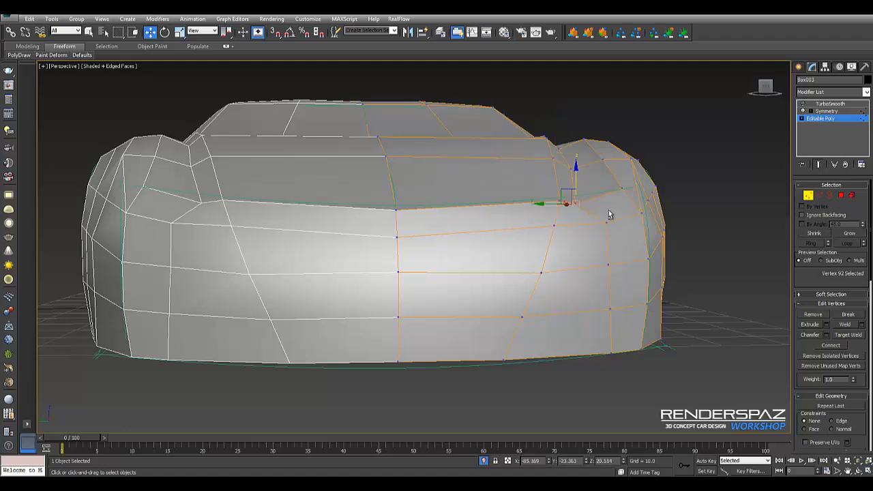
# Shift the vertex on the inner slope of the front fender outward to shape the crease beside the hood
pyautogui.keyDown('alt'); pyautogui.moveTo(610, 214); pyautogui.dragTo(635, 188, button='middle'); pyautogui.keyUp('alt')
pyautogui.click(644, 145)
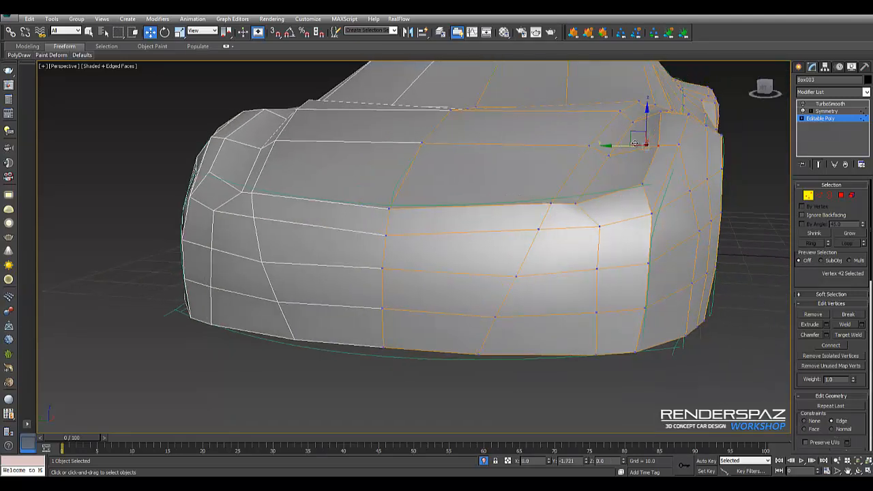
pyautogui.keyDown('alt'); pyautogui.moveTo(633, 141); pyautogui.dragTo(625, 168, button='middle'); pyautogui.keyUp('alt')
pyautogui.click(643, 154)
pyautogui.click(642, 148)
pyautogui.moveTo(626, 159); pyautogui.dragTo(634, 153)
pyautogui.keyDown('alt'); pyautogui.moveTo(634, 153); pyautogui.dragTo(561, 213, button='middle'); pyautogui.keyUp('alt')
# Move the vertex behind the front fender near the windshield pillar outward, and slide the windshield-base vertex outward along its edge
pyautogui.click(608, 200)
pyautogui.keyDown('alt'); pyautogui.moveTo(608, 199); pyautogui.dragTo(664, 157, button='middle'); pyautogui.keyUp('alt')
pyautogui.click(588, 163)
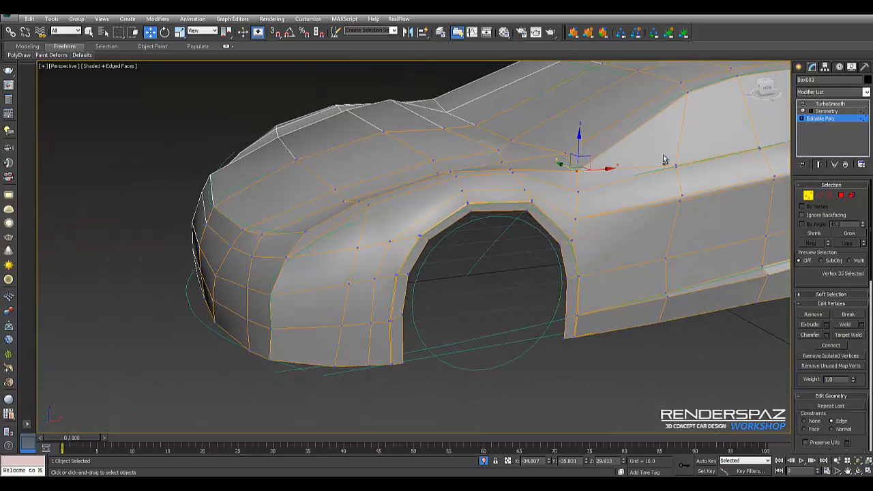
pyautogui.moveTo(580, 163); pyautogui.dragTo(582, 153)
pyautogui.keyDown('alt'); pyautogui.moveTo(566, 151); pyautogui.dragTo(550, 154, button='middle'); pyautogui.keyUp('alt')
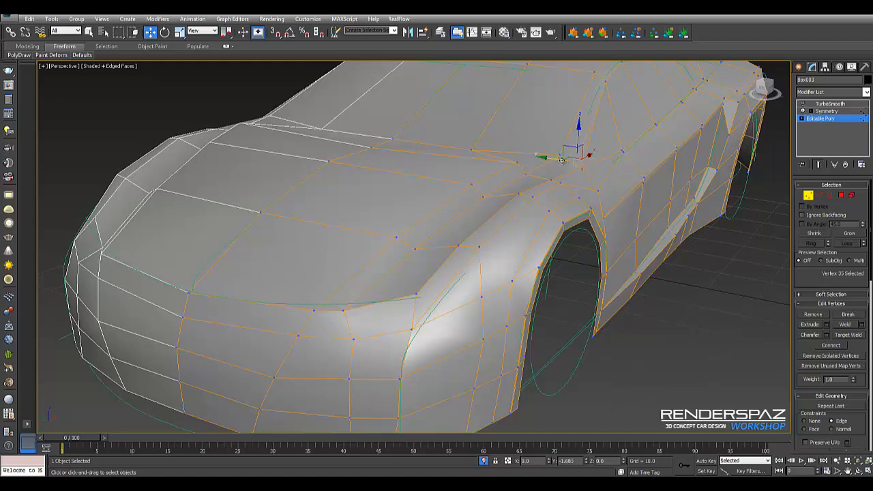
pyautogui.keyDown('alt'); pyautogui.moveTo(507, 185); pyautogui.dragTo(523, 116, button='middle'); pyautogui.keyUp('alt')
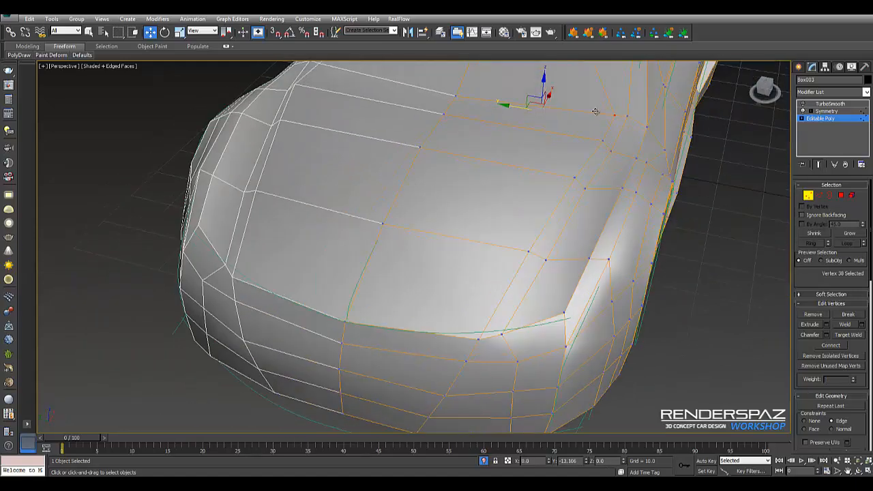
pyautogui.keyDown('alt'); pyautogui.moveTo(597, 110); pyautogui.dragTo(577, 134, button='middle'); pyautogui.keyUp('alt')
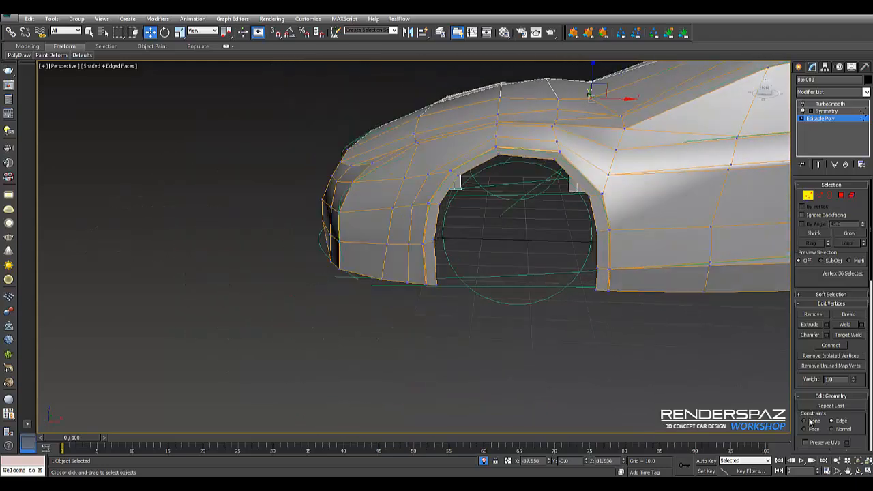
# Raise the centreline vertices at the rear of the hood to round its profile
pyautogui.moveTo(593, 81); pyautogui.dragTo(594, 78)
pyautogui.click(558, 96)
pyautogui.click(556, 97)
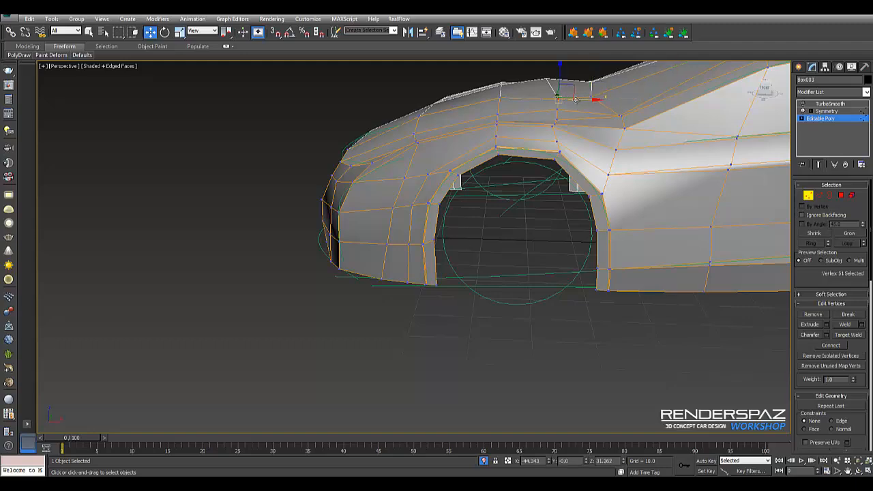
pyautogui.keyDown('alt'); pyautogui.moveTo(565, 96); pyautogui.dragTo(583, 88, button='middle'); pyautogui.keyUp('alt')
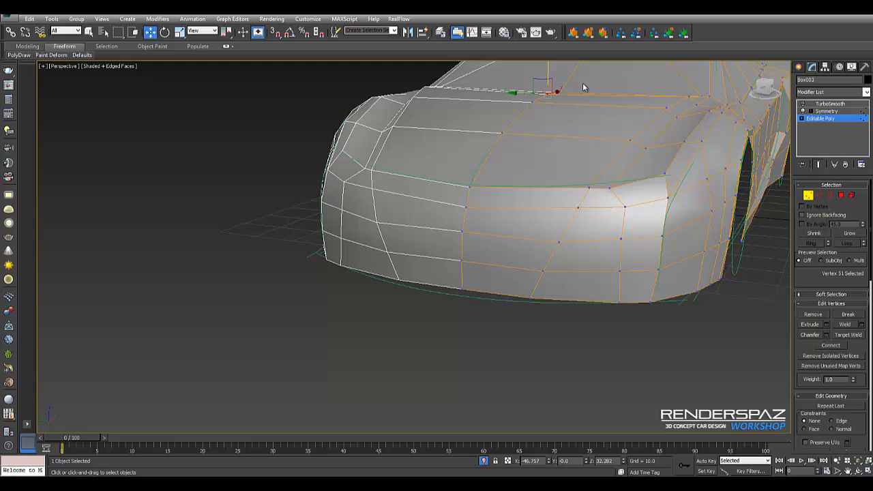
pyautogui.click(687, 96)
# Examine the front bumper, the hood's leading edge and the fender creases from several angles
pyautogui.keyDown('alt'); pyautogui.moveTo(678, 111); pyautogui.dragTo(444, 159, button='middle'); pyautogui.keyUp('alt')
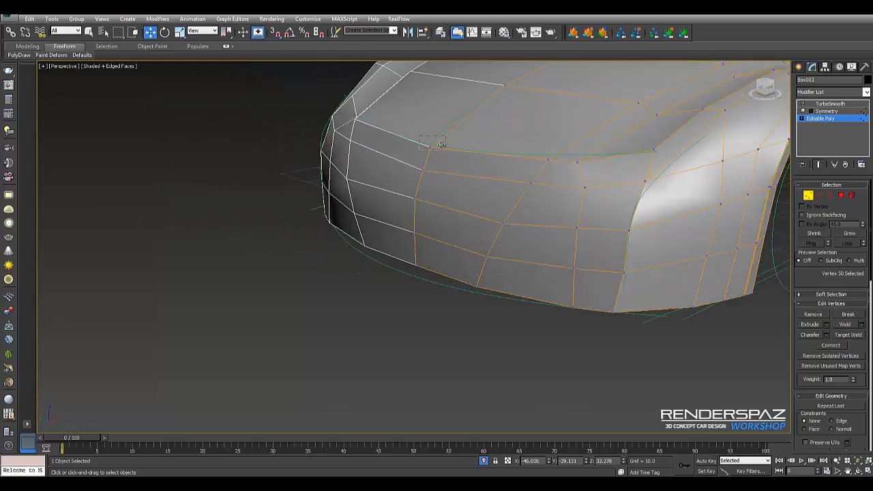
pyautogui.moveTo(442, 145); pyautogui.dragTo(441, 145)
pyautogui.keyDown('alt'); pyautogui.moveTo(464, 153); pyautogui.dragTo(554, 182, button='middle'); pyautogui.keyUp('alt')
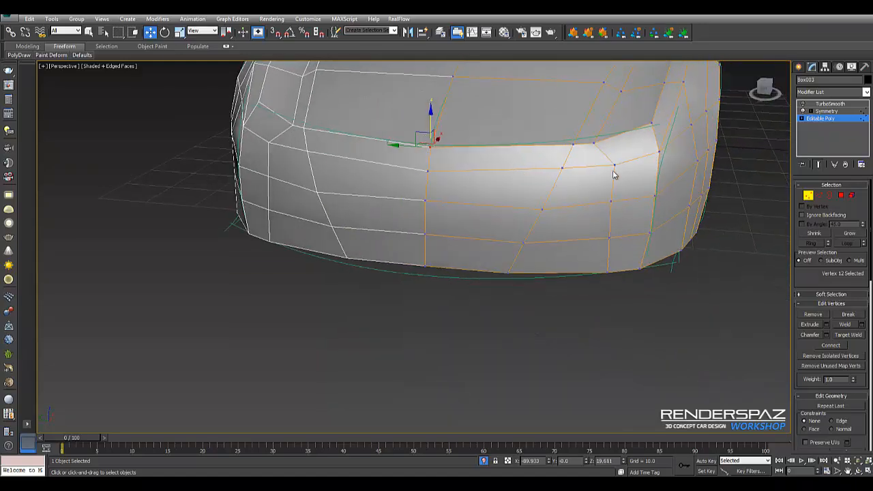
pyautogui.moveTo(613, 174); pyautogui.dragTo(554, 277, button='middle')
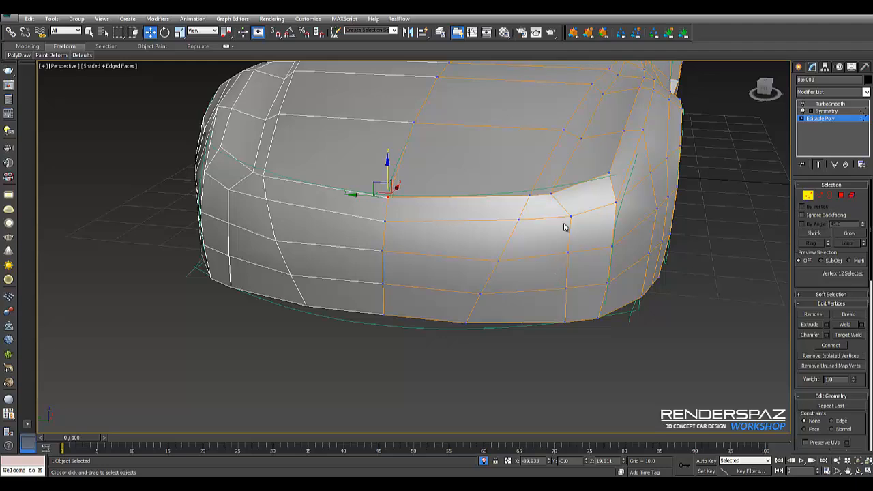
pyautogui.keyDown('alt'); pyautogui.moveTo(564, 227); pyautogui.dragTo(551, 174, button='middle'); pyautogui.keyUp('alt')
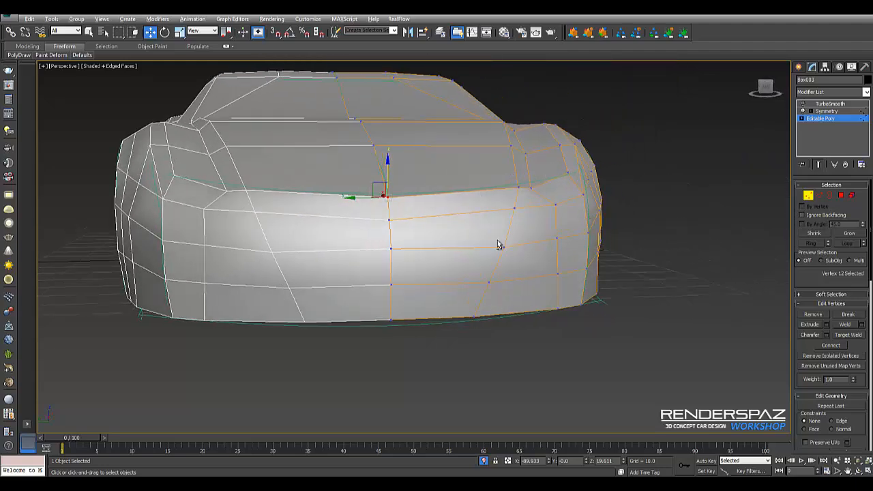
pyautogui.keyDown('alt'); pyautogui.moveTo(498, 240); pyautogui.dragTo(563, 274, button='middle'); pyautogui.keyUp('alt')
pyautogui.click(563, 303)
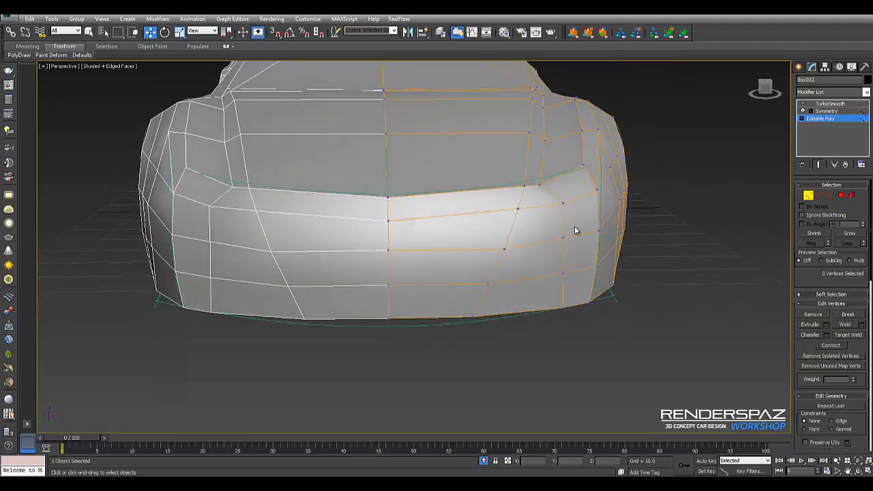
pyautogui.keyDown('alt'); pyautogui.moveTo(575, 230); pyautogui.dragTo(477, 249, button='middle'); pyautogui.keyUp('alt')
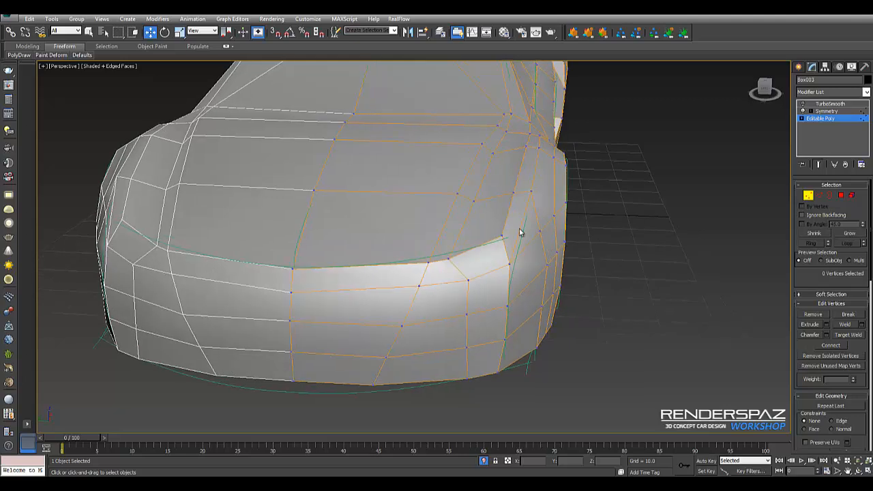
# Select the three polygons along the front corner and fender that make up the headlight area
pyautogui.click(842, 196)
pyautogui.click(522, 207)
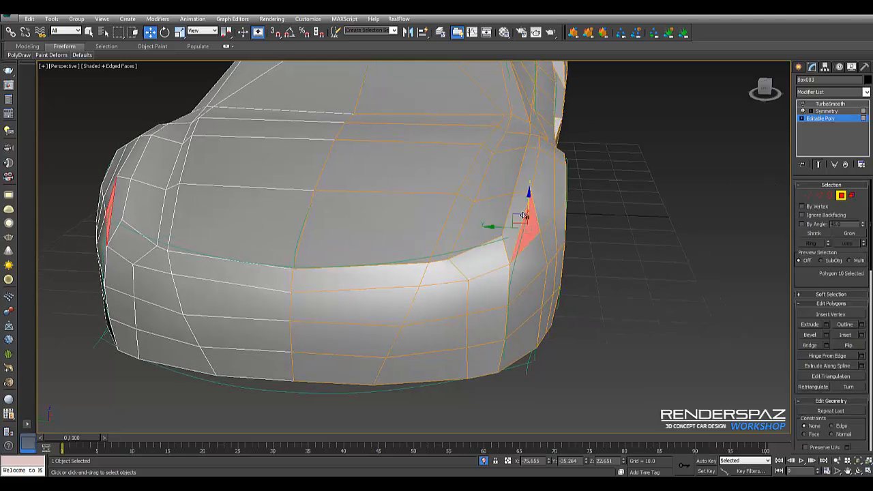
pyautogui.keyDown('shift'); pyautogui.click(520, 214); pyautogui.keyUp('shift')
pyautogui.click(507, 236)
pyautogui.keyDown('ctrl'); pyautogui.click(531, 234); pyautogui.keyUp('ctrl')
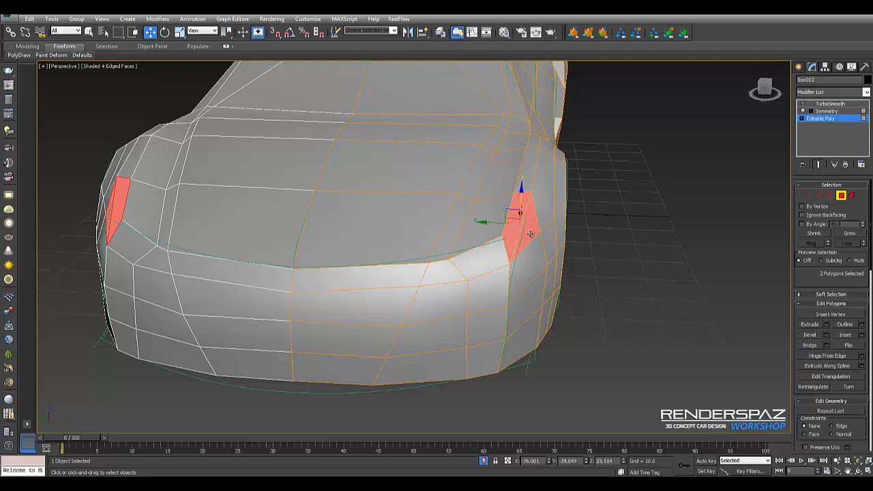
pyautogui.keyDown('ctrl'); pyautogui.click(490, 256); pyautogui.keyUp('ctrl')
pyautogui.moveTo(490, 255)
pyautogui.keyDown('alt'); pyautogui.mouseDown(button='middle')
pyautogui.moveTo(465, 252)
pyautogui.moveTo(519, 245)
pyautogui.moveTo(479, 261)
pyautogui.moveTo(491, 262)
pyautogui.mouseUp(button='middle'); pyautogui.keyUp('alt')
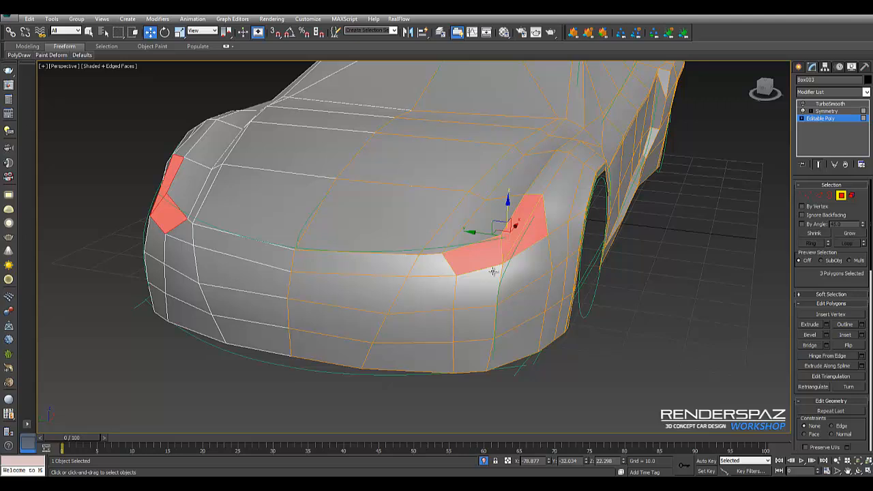
# Slide the headlight's lower inner corner vertex along its edge, with the movement constraint set to Edge
pyautogui.click(811, 197)
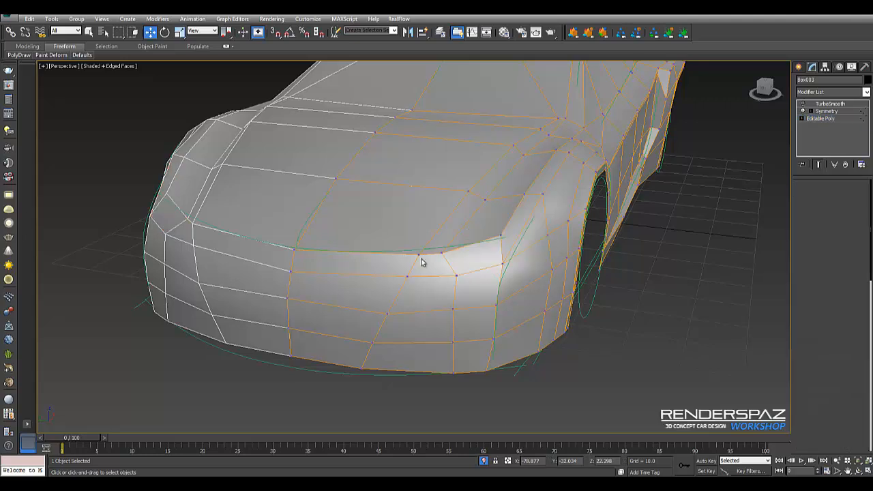
pyautogui.click(454, 274)
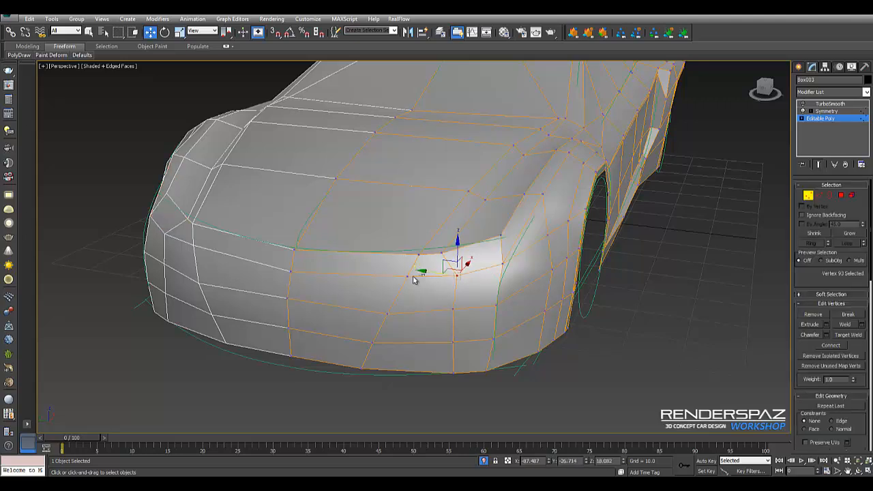
pyautogui.moveTo(429, 275); pyautogui.dragTo(408, 272)
pyautogui.hotkey('ctrl', 'z')
pyautogui.keyDown('alt'); pyautogui.moveTo(457, 287); pyautogui.dragTo(459, 261, button='middle'); pyautogui.keyUp('alt')
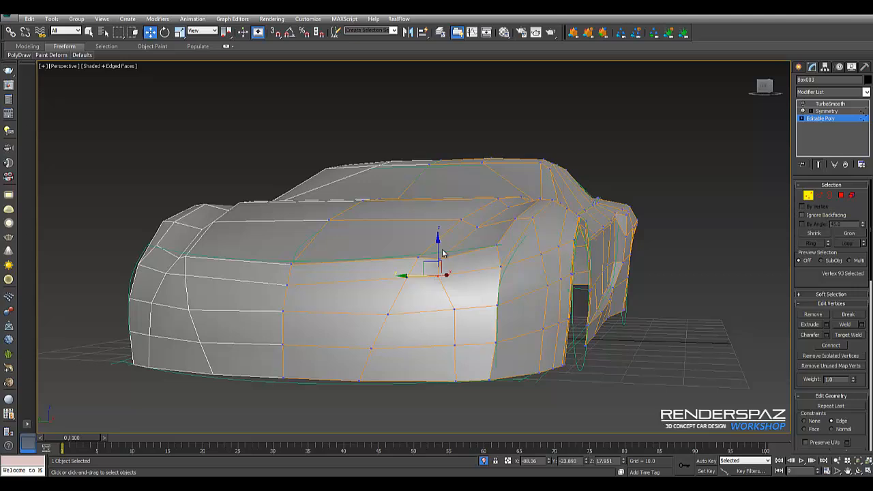
pyautogui.moveTo(437, 254)
pyautogui.mouseDown()
pyautogui.moveTo(435, 264)
pyautogui.moveTo(436, 246)
pyautogui.mouseUp()
# Slide the vertex at the front tip of the fender crease rearward along its edge to lengthen the headlight area
pyautogui.click(503, 244)
pyautogui.scroll(5, 501, 254)
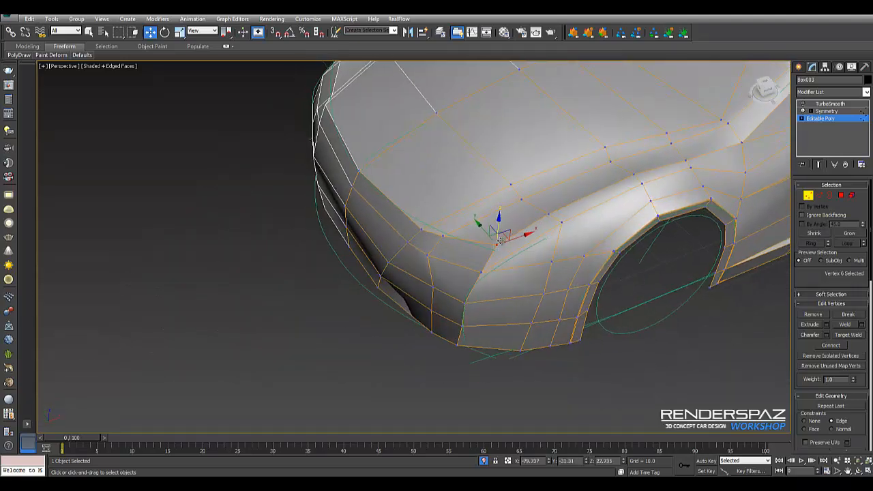
pyautogui.moveTo(506, 234); pyautogui.dragTo(520, 227)
pyautogui.scroll(-4, 521, 228)
pyautogui.keyDown('alt'); pyautogui.moveTo(521, 228); pyautogui.dragTo(563, 234, button='middle'); pyautogui.keyUp('alt')
pyautogui.scroll(4, 545, 233)
pyautogui.scroll(-4, 544, 233)
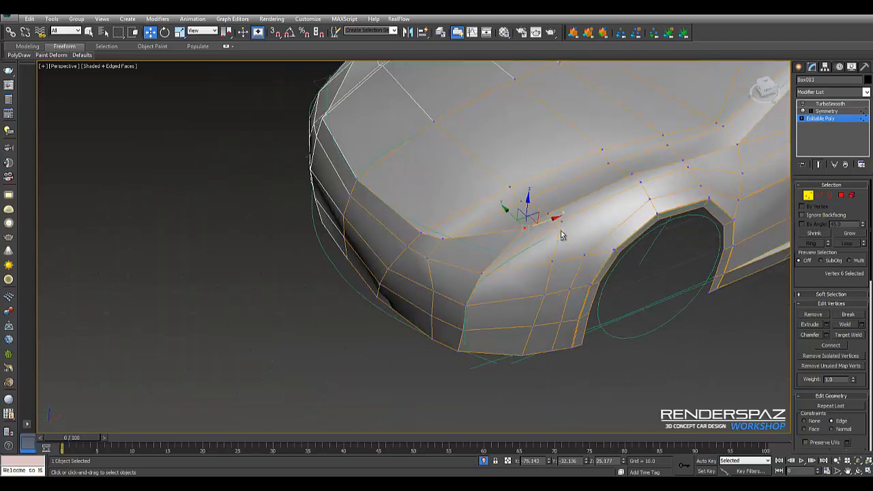
# Fine-tune the front fender-crease vertex along its edge to refine the headlight's upper corner
pyautogui.scroll(4, 561, 232)
pyautogui.moveTo(541, 205)
pyautogui.mouseDown()
pyautogui.moveTo(560, 210)
pyautogui.moveTo(584, 198)
pyautogui.mouseUp()
pyautogui.moveTo(600, 195)
pyautogui.keyDown('alt'); pyautogui.mouseDown(button='middle')
pyautogui.moveTo(616, 175)
pyautogui.moveTo(601, 191)
pyautogui.mouseUp(button='middle'); pyautogui.keyUp('alt')
pyautogui.click(551, 220)
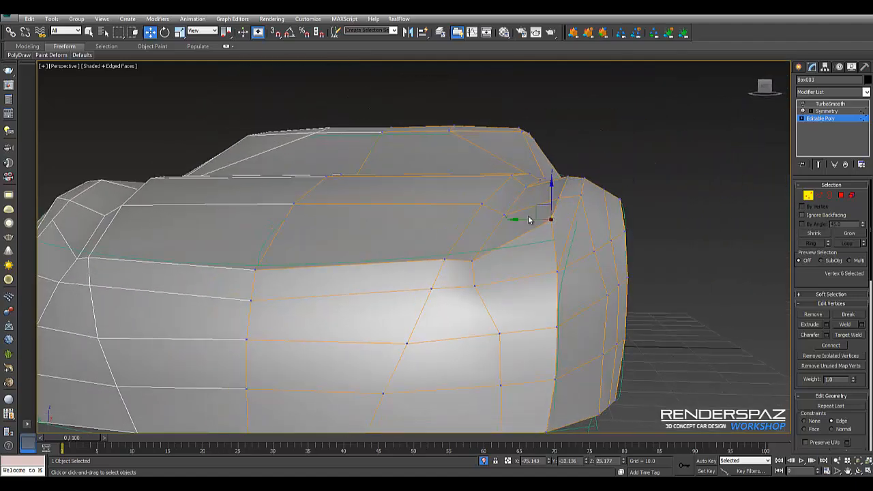
pyautogui.moveTo(529, 220)
pyautogui.mouseDown()
pyautogui.moveTo(472, 231)
pyautogui.moveTo(566, 234)
pyautogui.mouseUp()
pyautogui.keyDown('alt'); pyautogui.moveTo(566, 234); pyautogui.dragTo(542, 263, button='middle'); pyautogui.keyUp('alt')
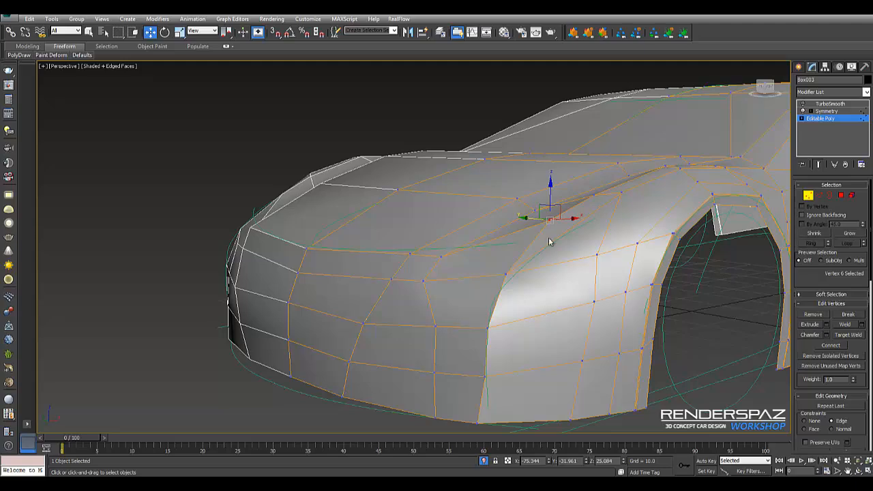
# Examine the hood edge, fender crease and headlight corner from several angles
pyautogui.press('2')
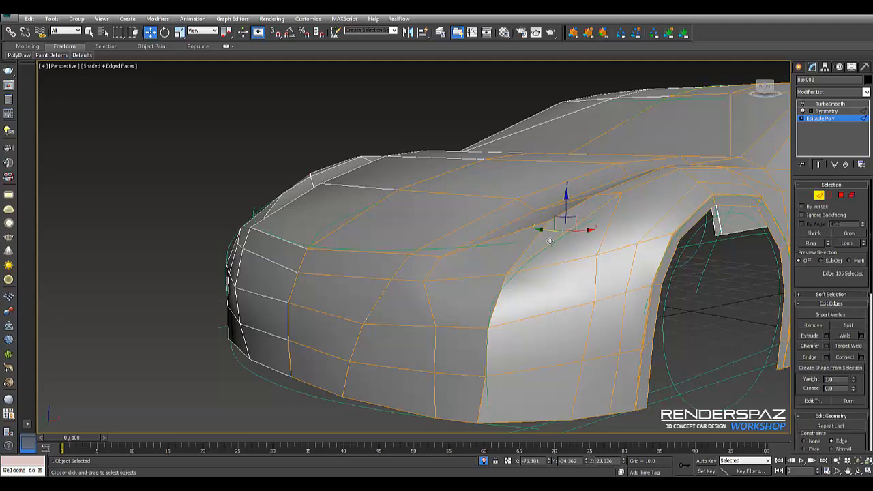
pyautogui.keyDown('alt'); pyautogui.moveTo(542, 246); pyautogui.dragTo(551, 252, button='middle'); pyautogui.keyUp('alt')
pyautogui.scroll(-1, 680, 349)
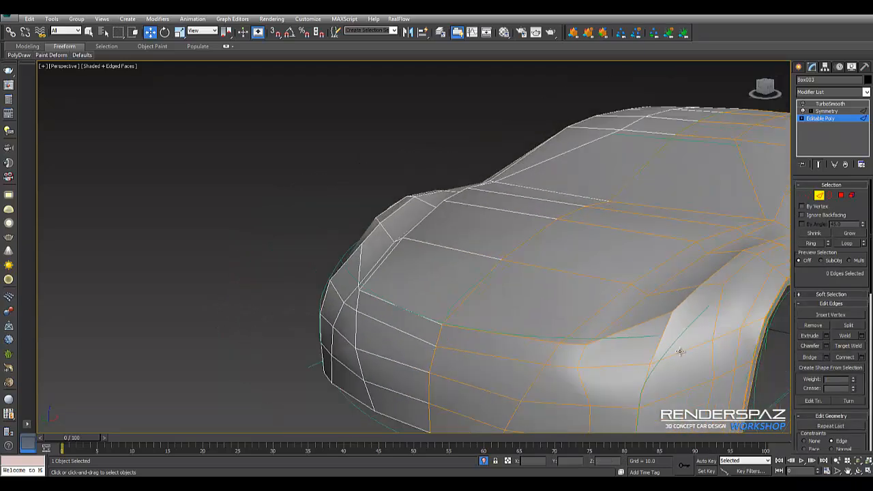
pyautogui.scroll(1, 666, 333)
pyautogui.moveTo(696, 322); pyautogui.dragTo(600, 275, button='middle')
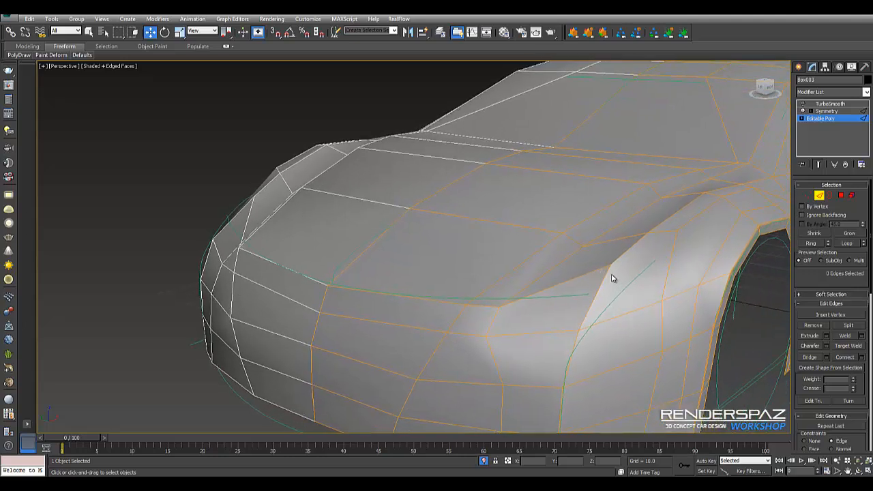
pyautogui.press('1')
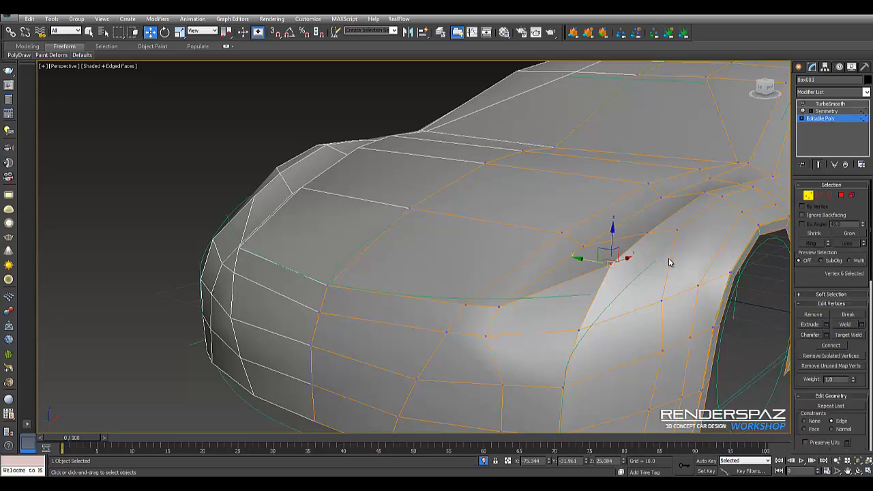
pyautogui.keyDown('alt'); pyautogui.moveTo(653, 299); pyautogui.dragTo(726, 244, button='middle'); pyautogui.keyUp('alt')
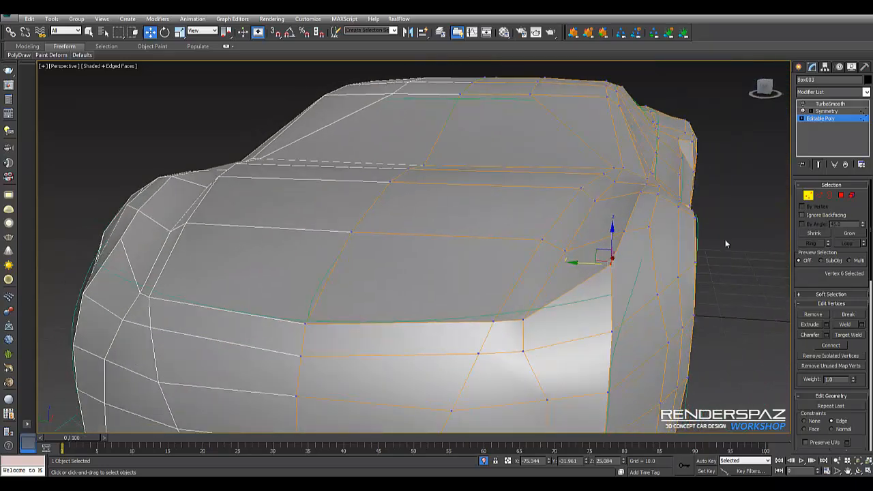
# Select the three polygons at the front corner that form the headlight area
pyautogui.click(841, 196)
pyautogui.click(591, 263)
pyautogui.keyDown('ctrl'); pyautogui.click(591, 299); pyautogui.keyUp('ctrl')
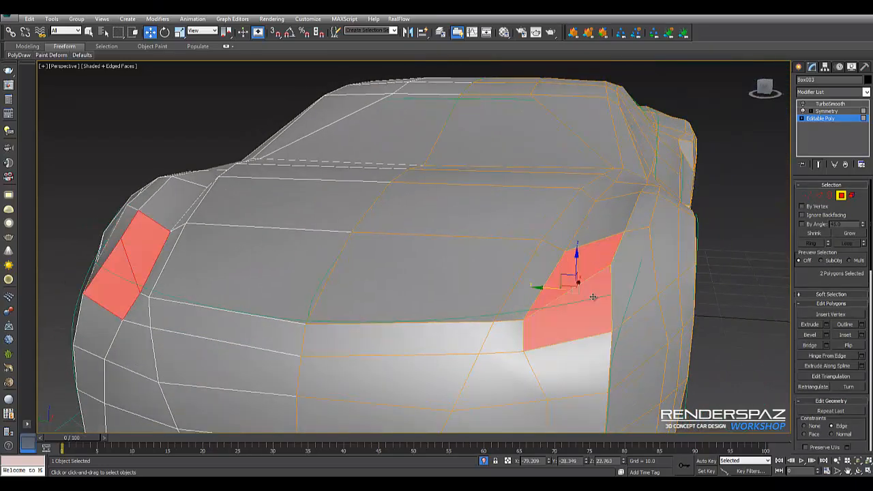
pyautogui.keyDown('ctrl'); pyautogui.click(625, 290); pyautogui.keyUp('ctrl')
pyautogui.keyDown('alt'); pyautogui.moveTo(624, 290); pyautogui.dragTo(513, 288, button='middle'); pyautogui.keyUp('alt')
# Try deleting the selected headlight polygons and look over the front corner
pyautogui.press('Delete')
pyautogui.keyDown('alt'); pyautogui.moveTo(519, 282); pyautogui.dragTo(584, 281, button='middle'); pyautogui.keyUp('alt')
pyautogui.scroll(-3, 540, 326)
pyautogui.moveTo(454, 367); pyautogui.dragTo(614, 317, button='middle')
pyautogui.scroll(3, 628, 318)
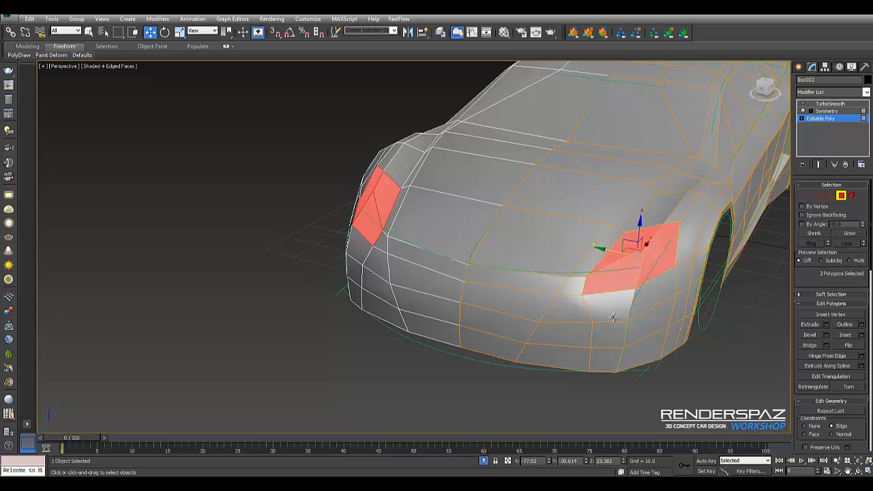
# Detach the three selected headlight polygons to a separate element of the body
pyautogui.keyDown('alt'); pyautogui.moveTo(640, 351); pyautogui.dragTo(566, 316, button='middle'); pyautogui.keyUp('alt')
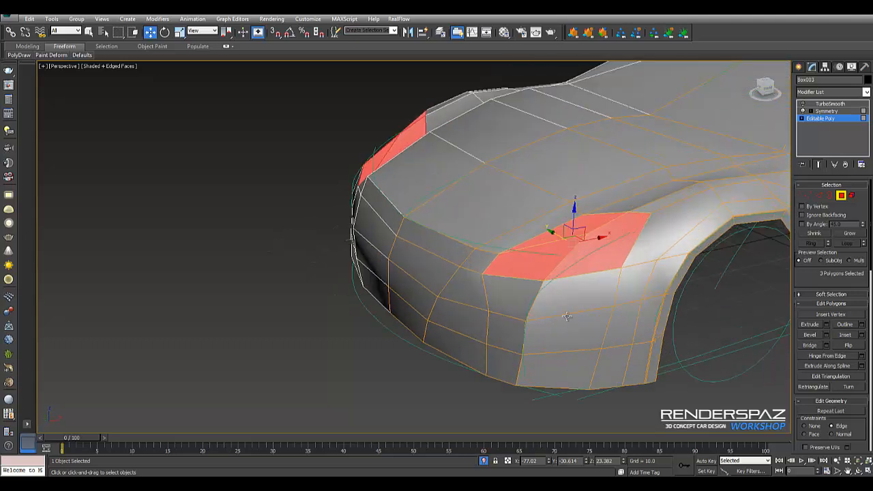
pyautogui.scroll(-5, 807, 287)
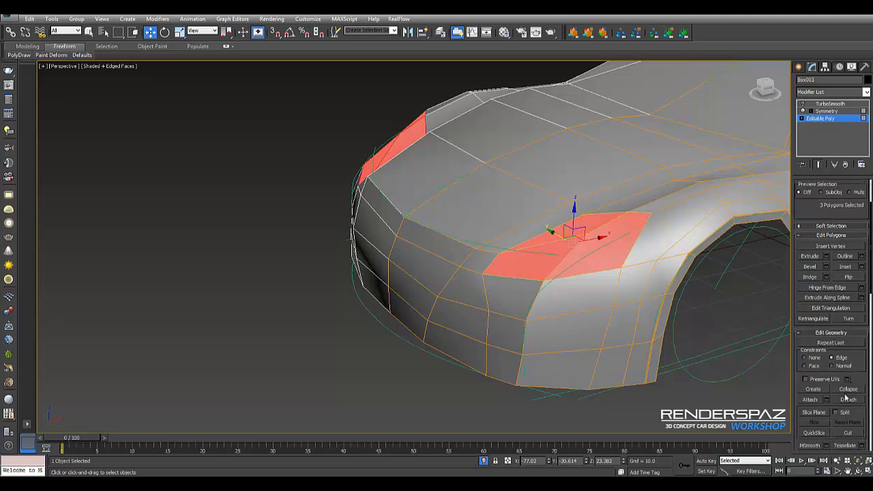
pyautogui.click(809, 372)
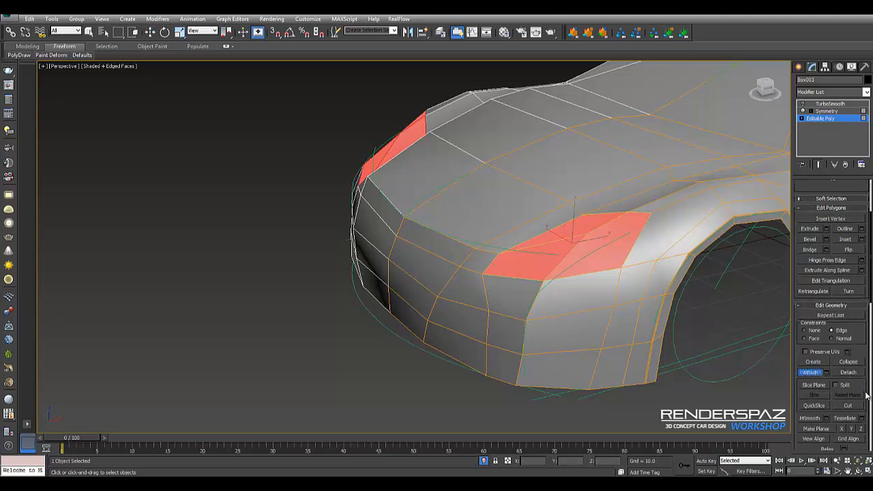
pyautogui.click(848, 374)
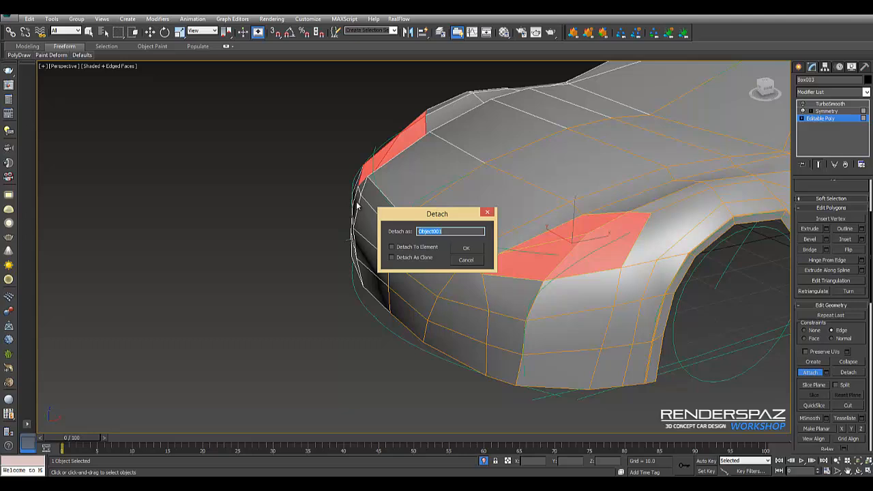
pyautogui.click(392, 247)
pyautogui.click(466, 247)
pyautogui.press('w')
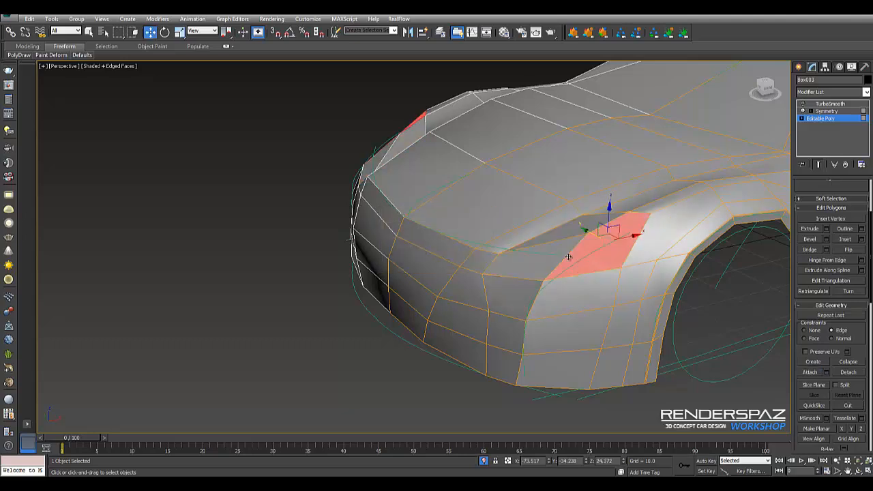
# Select the detached headlight element and check the vertex at its lower outer corner
pyautogui.moveTo(834, 186); pyautogui.dragTo(834, 281)
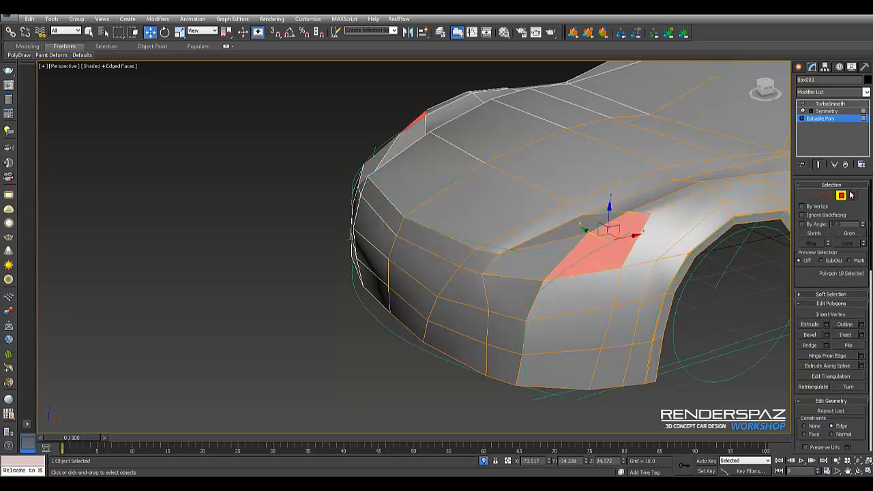
pyautogui.click(851, 195)
pyautogui.click(536, 253)
pyautogui.keyDown('alt'); pyautogui.moveTo(550, 280); pyautogui.dragTo(534, 309, button='middle'); pyautogui.keyUp('alt')
pyautogui.press('1')
pyautogui.click(573, 287)
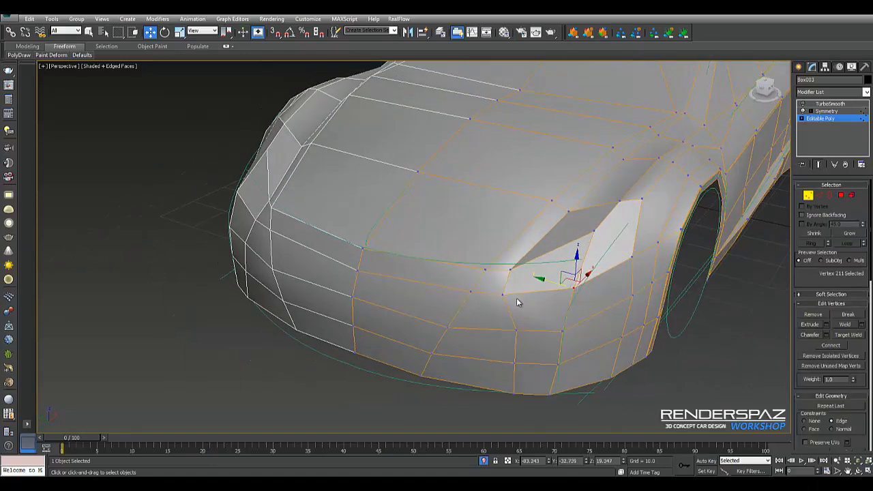
# Cut a new edge line below the headlight from the front bumper around the corner onto the fender
pyautogui.click(518, 302)
pyautogui.scroll(2, 515, 310)
pyautogui.scroll(-1, 512, 313)
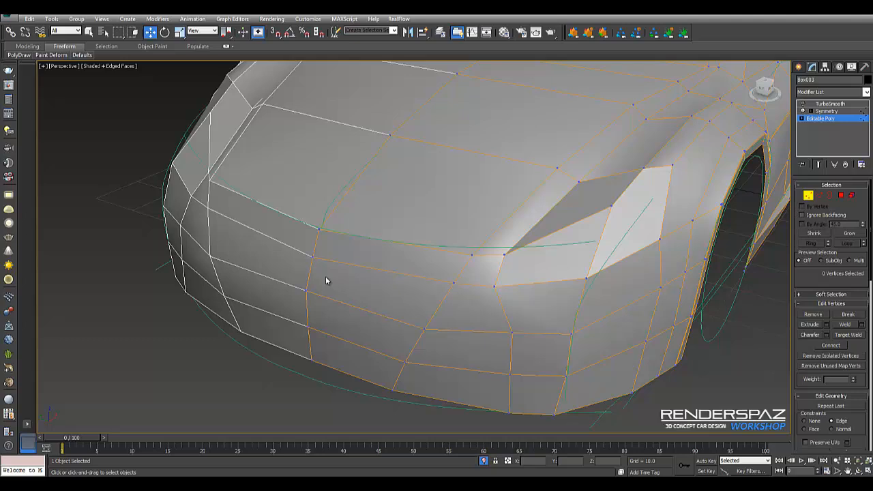
pyautogui.hotkey('alt', 'c')
pyautogui.click(435, 312)
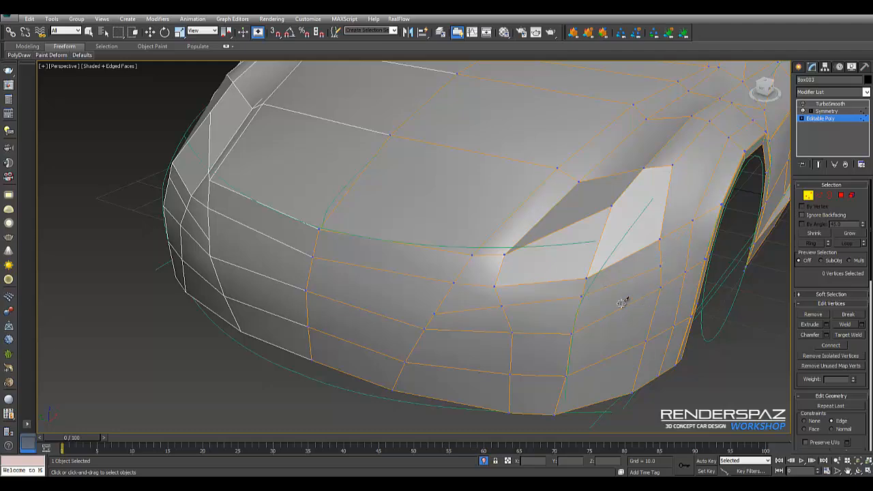
# Pull the new cut's vertex at the front corner forward to form a ridge below the headlight
pyautogui.keyDown('alt'); pyautogui.moveTo(623, 303); pyautogui.dragTo(452, 249, button='middle'); pyautogui.keyUp('alt')
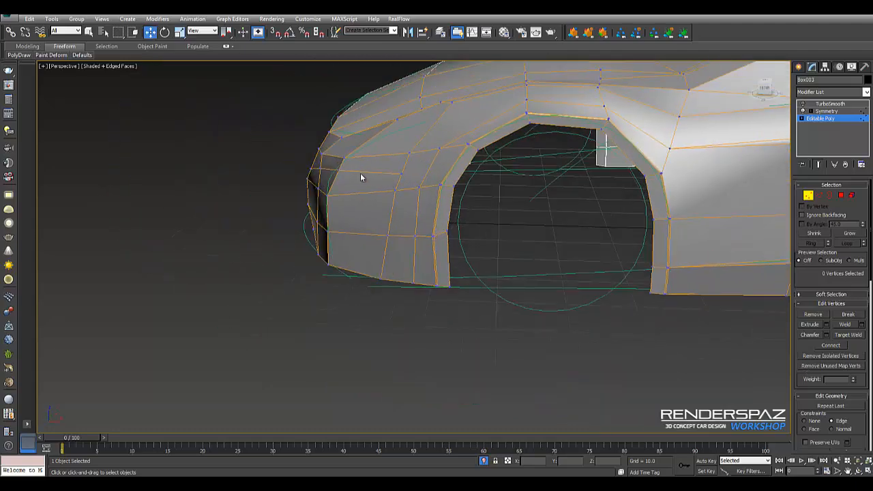
pyautogui.click(340, 170)
pyautogui.keyDown('alt'); pyautogui.moveTo(362, 185); pyautogui.dragTo(473, 261, button='middle'); pyautogui.keyUp('alt')
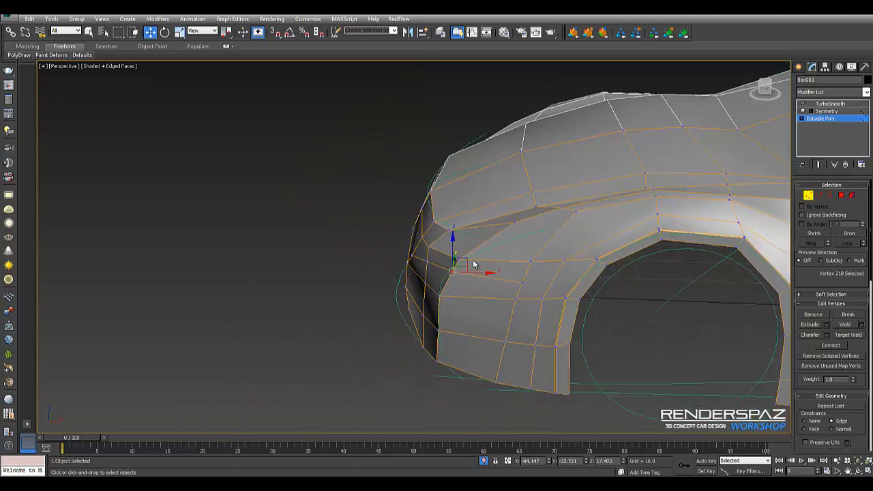
pyautogui.scroll(2, 475, 259)
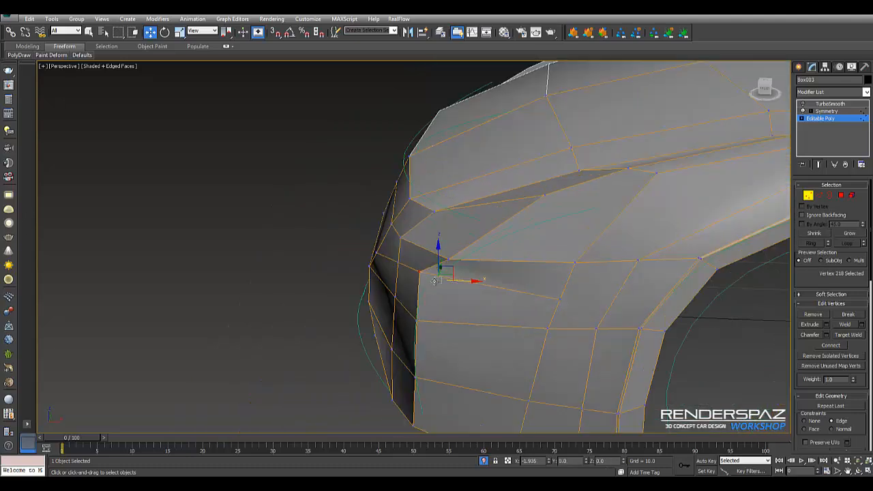
pyautogui.keyDown('alt'); pyautogui.moveTo(445, 281); pyautogui.dragTo(462, 281, button='middle'); pyautogui.keyUp('alt')
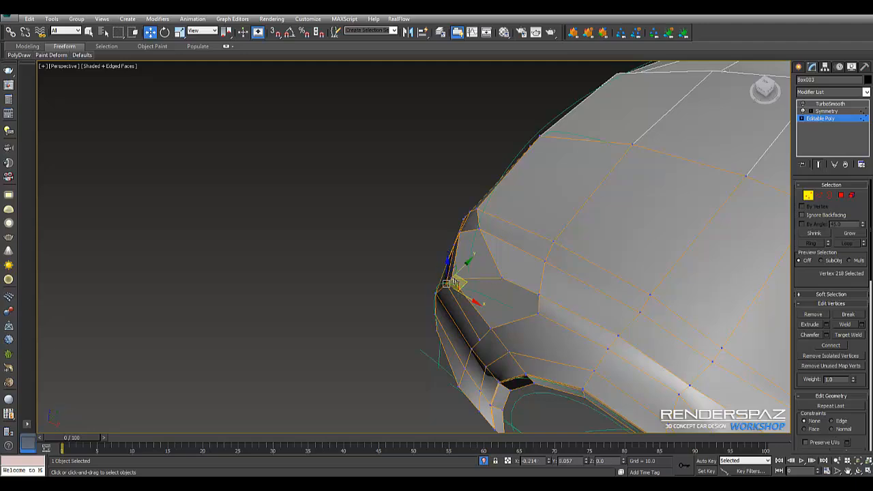
pyautogui.moveTo(454, 282); pyautogui.dragTo(451, 276)
pyautogui.keyDown('alt'); pyautogui.moveTo(411, 273); pyautogui.dragTo(434, 261, button='middle'); pyautogui.keyUp('alt')
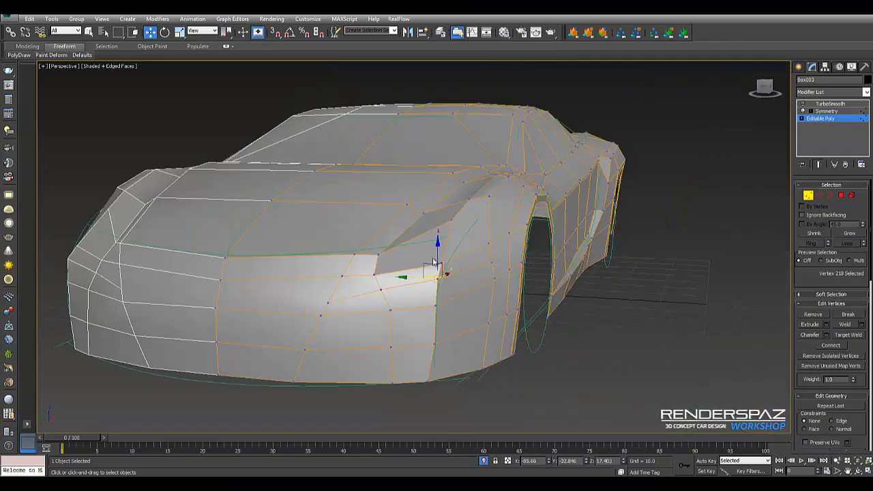
# Adjust the cut's vertices on the bumper front to continue the ridge beneath the headlight
pyautogui.click(380, 290)
pyautogui.keyDown('alt'); pyautogui.moveTo(380, 290); pyautogui.dragTo(451, 310, button='middle'); pyautogui.keyUp('alt')
pyautogui.click(376, 306)
pyautogui.keyDown('alt'); pyautogui.moveTo(376, 306); pyautogui.dragTo(337, 305, button='middle'); pyautogui.keyUp('alt')
pyautogui.moveTo(398, 307); pyautogui.dragTo(402, 306)
# Push the front corner vertex just below the ridge rearward to create a recess
pyautogui.click(401, 314)
pyautogui.keyDown('alt'); pyautogui.moveTo(401, 315); pyautogui.dragTo(415, 319, button='middle'); pyautogui.keyUp('alt')
pyautogui.moveTo(421, 318); pyautogui.dragTo(440, 318)
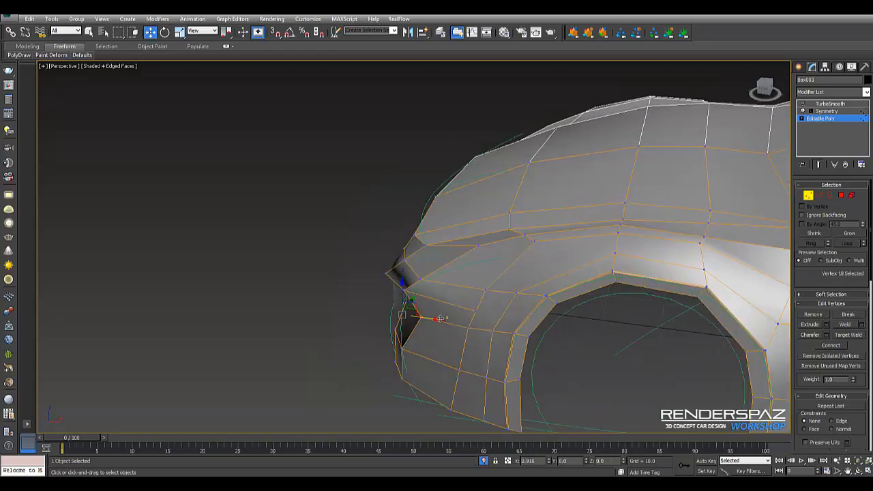
# Move the two side vertices between the front corner and the wheel arch inward below the ridge
pyautogui.keyDown('alt'); pyautogui.moveTo(440, 319); pyautogui.dragTo(498, 300, button='middle'); pyautogui.keyUp('alt')
pyautogui.click(486, 296)
pyautogui.moveTo(461, 292); pyautogui.dragTo(457, 289)
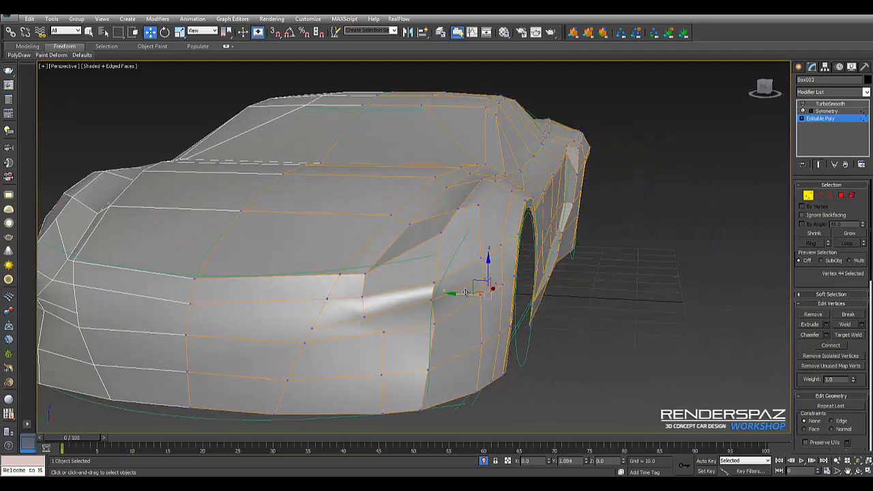
pyautogui.keyDown('alt'); pyautogui.moveTo(464, 292); pyautogui.dragTo(501, 316, button='middle'); pyautogui.keyUp('alt')
pyautogui.click(484, 343)
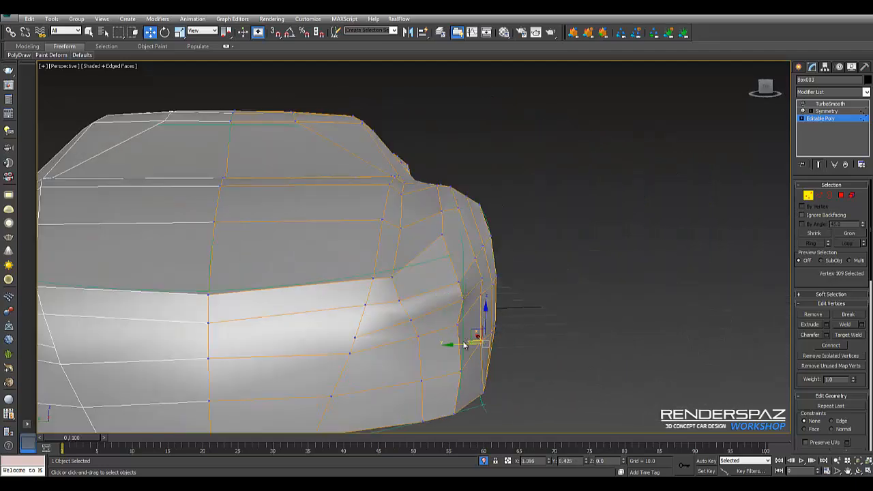
# Shift the two lowest vertices of the front corner column inward to tuck in the bumper's lower corner
pyautogui.click(460, 371)
pyautogui.moveTo(459, 371); pyautogui.dragTo(452, 366)
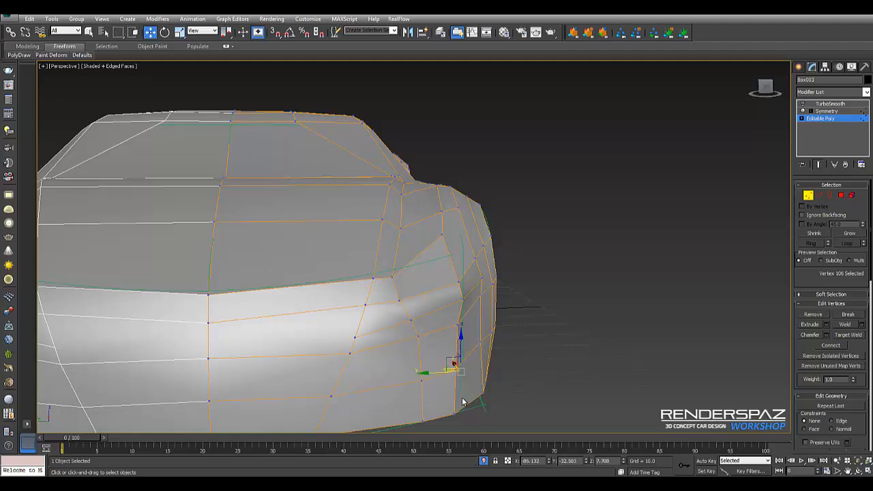
pyautogui.moveTo(463, 402); pyautogui.dragTo(502, 307, button='middle')
pyautogui.click(469, 312)
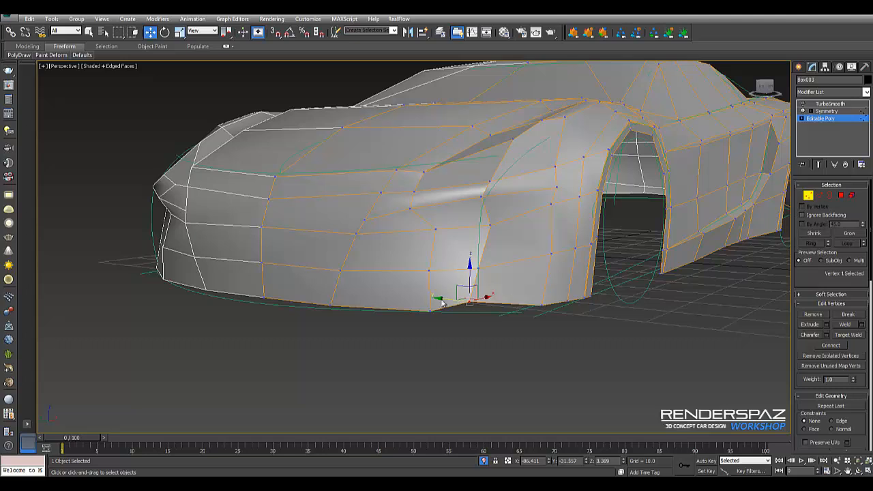
pyautogui.moveTo(433, 303); pyautogui.dragTo(434, 302)
# Raise the vertices along the front bumper's bottom edge, from beside the front corner to the centre line
pyautogui.moveTo(430, 291); pyautogui.dragTo(430, 279)
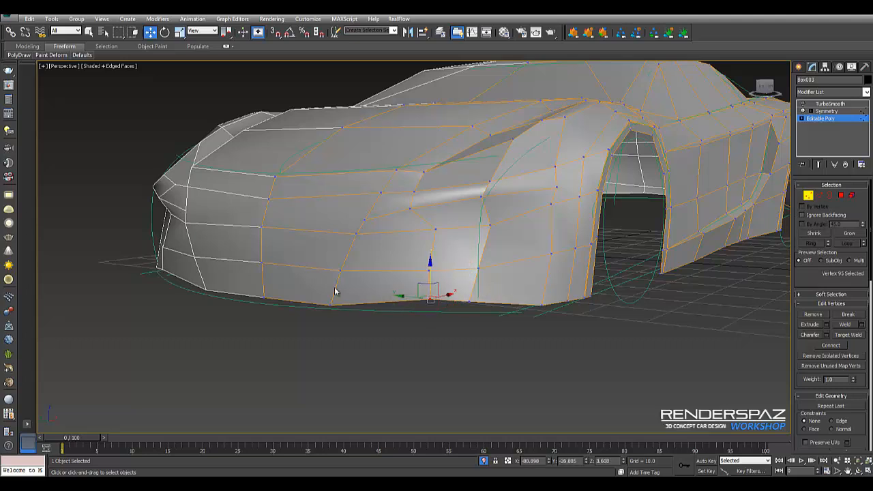
pyautogui.moveTo(344, 310); pyautogui.dragTo(331, 271)
pyautogui.moveTo(255, 291); pyautogui.dragTo(272, 303)
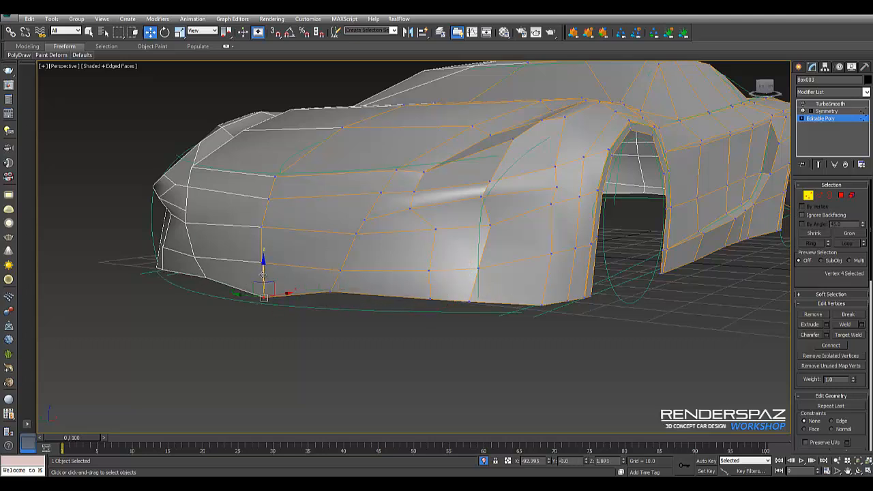
pyautogui.moveTo(264, 273); pyautogui.dragTo(264, 247)
pyautogui.keyDown('alt'); pyautogui.moveTo(415, 309); pyautogui.dragTo(444, 312, button='middle'); pyautogui.keyUp('alt')
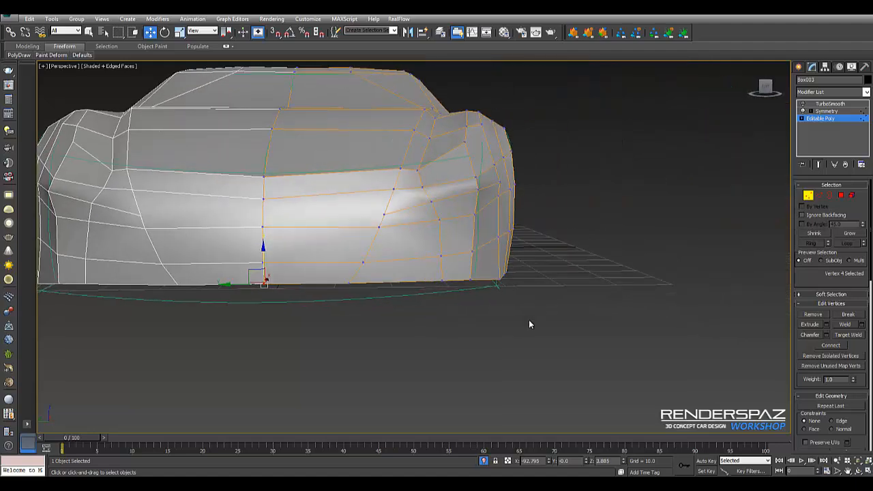
# Move the block of vertices at the bumper's lower outer corner slightly inward toward the car's centre
pyautogui.moveTo(529, 319); pyautogui.dragTo(465, 247)
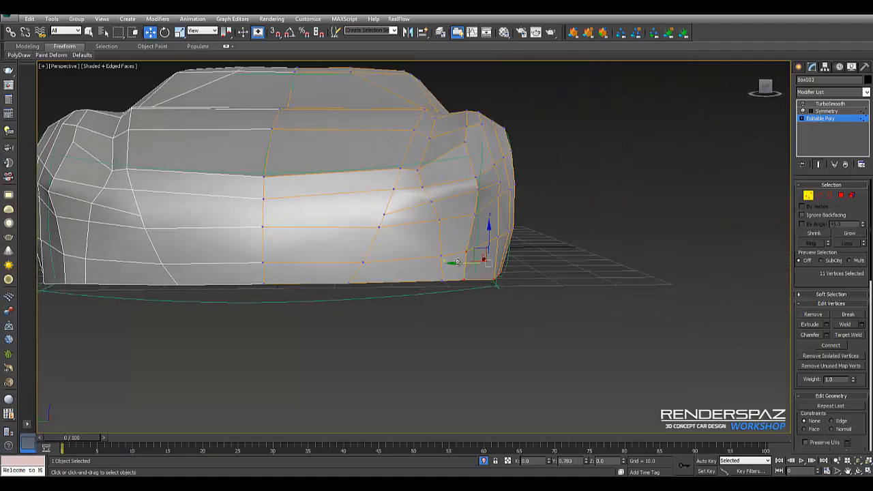
pyautogui.keyDown('alt'); pyautogui.moveTo(513, 275); pyautogui.dragTo(274, 299, button='middle'); pyautogui.keyUp('alt')
pyautogui.click(273, 299)
pyautogui.scroll(-5, 513, 294)
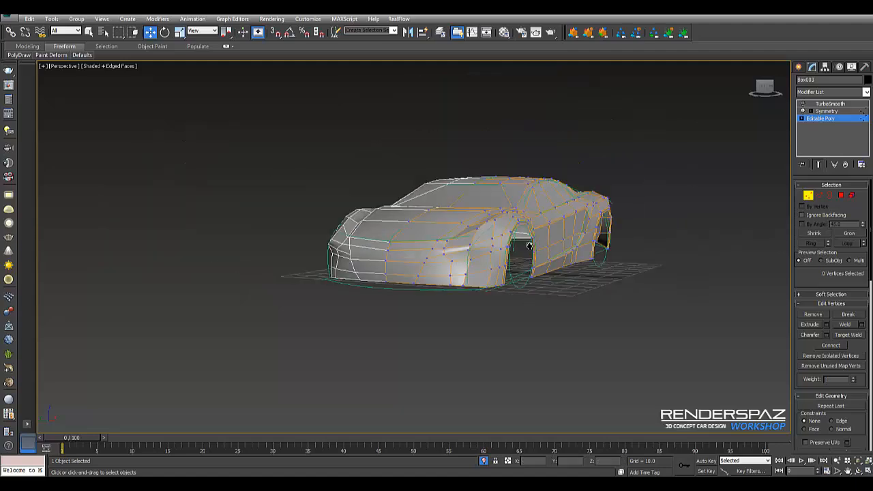
# Raise the front corner vertex just below the ridge to narrow the recess
pyautogui.keyDown('alt'); pyautogui.moveTo(587, 266); pyautogui.dragTo(477, 247, button='middle'); pyautogui.keyUp('alt')
pyautogui.scroll(4, 349, 223)
pyautogui.scroll(2, 437, 271)
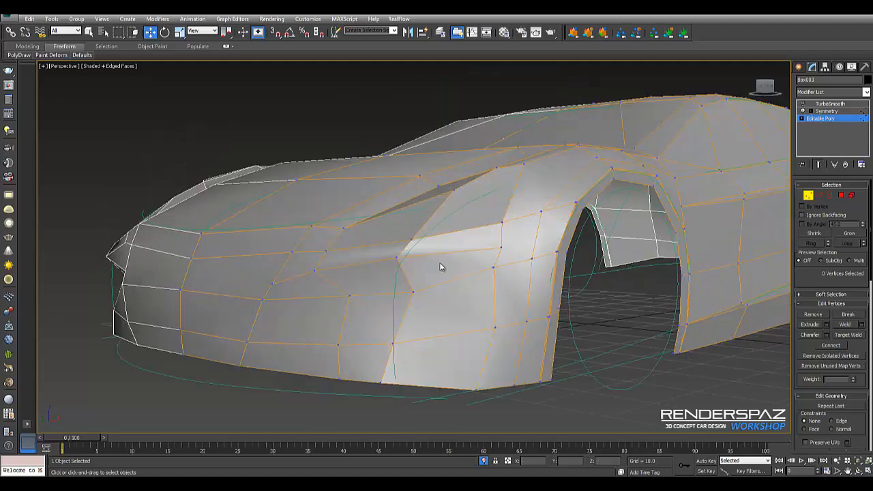
pyautogui.click(413, 292)
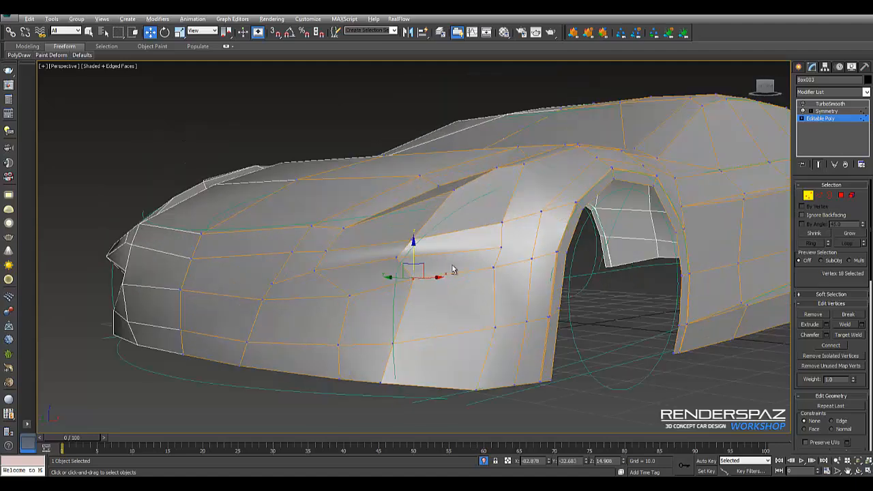
pyautogui.keyDown('alt'); pyautogui.moveTo(450, 273); pyautogui.dragTo(518, 270, button='middle'); pyautogui.keyUp('alt')
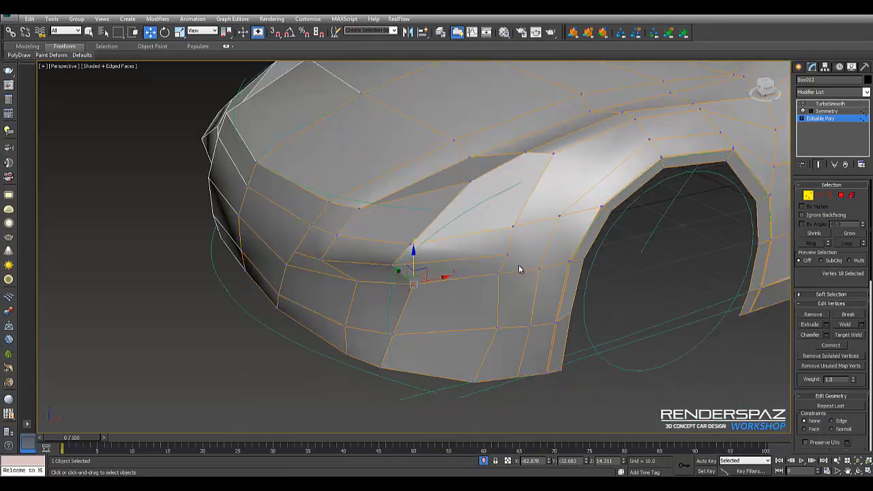
# Cut a diagonal edge from the ridge's rear end to the nearest vertex ahead of the wheel arch
pyautogui.press('q')
pyautogui.click(509, 254)
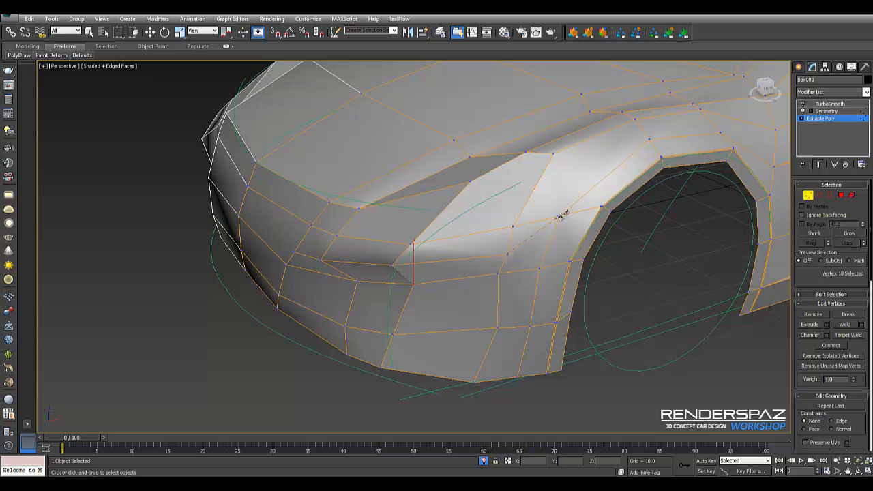
pyautogui.click(560, 215)
pyautogui.press('w')
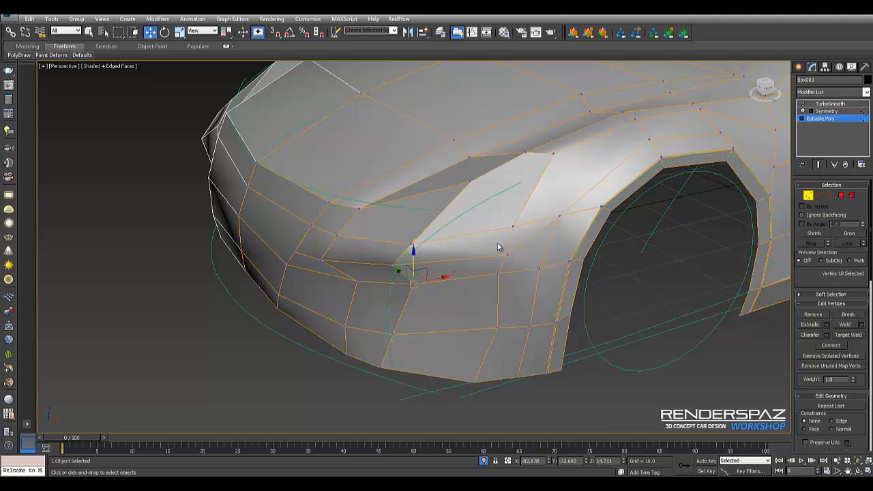
# Cut a new edge line from the headlight's upper rear vertex down across the ridge to the bumper's lower edge
pyautogui.moveTo(497, 252); pyautogui.dragTo(524, 218, button='middle')
pyautogui.hotkey('alt', 'c')
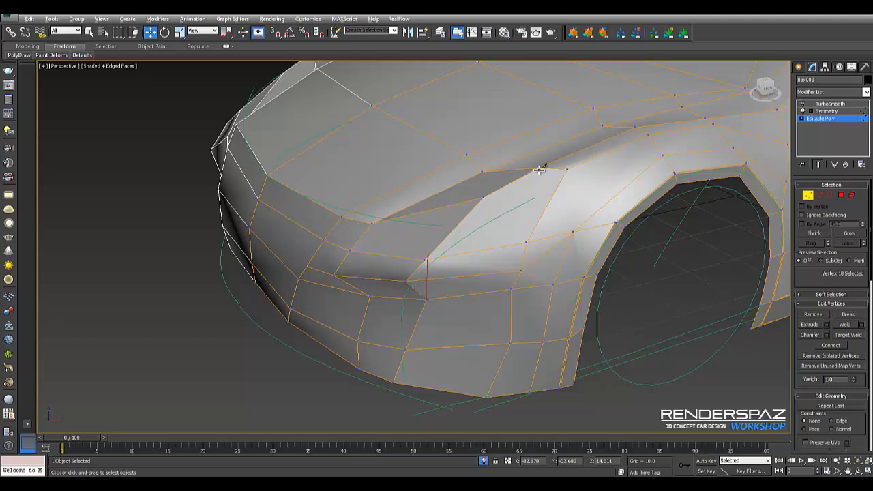
pyautogui.click(539, 170)
pyautogui.rightClick(490, 256)
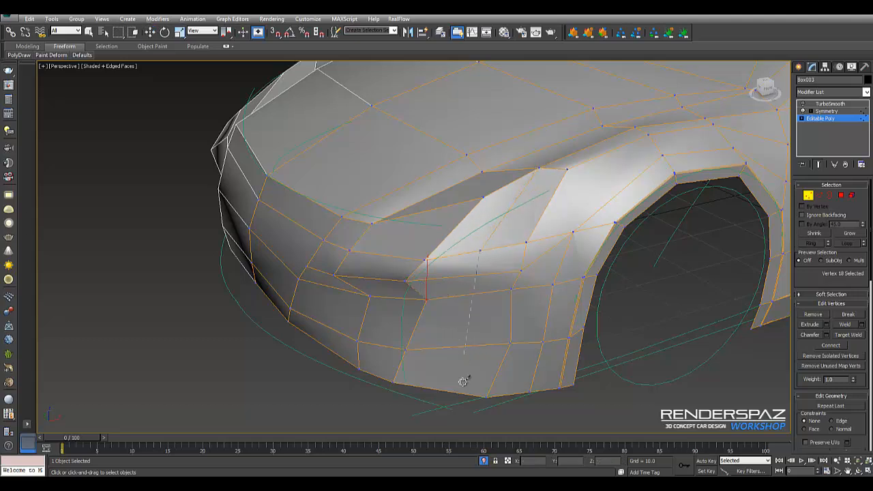
pyautogui.rightClick(480, 231)
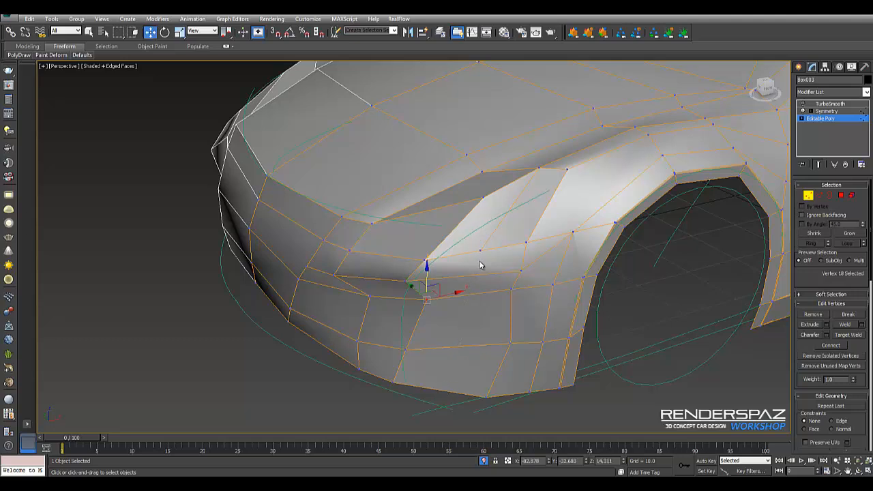
pyautogui.hotkey('alt', 'c')
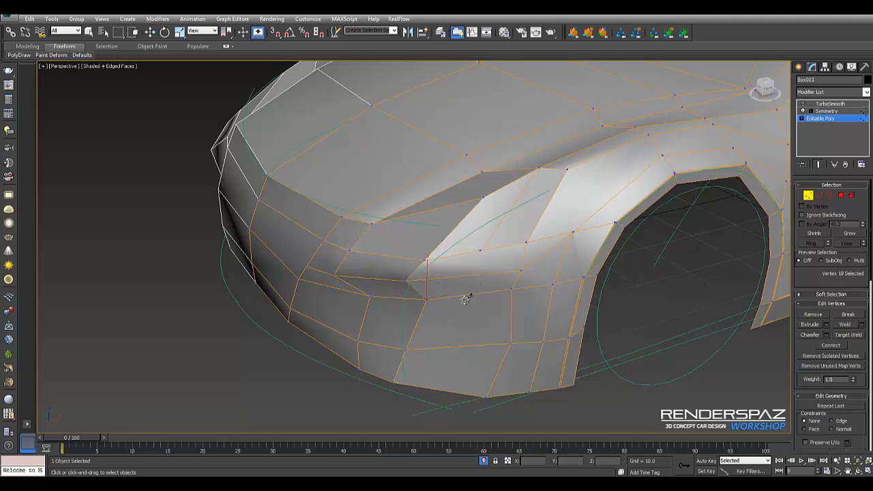
pyautogui.click(483, 251)
pyautogui.rightClick(480, 250)
# Remove the diagonal edge between the ridge's rear end and the vertex ahead of the wheel arch
pyautogui.scroll(5, 480, 254)
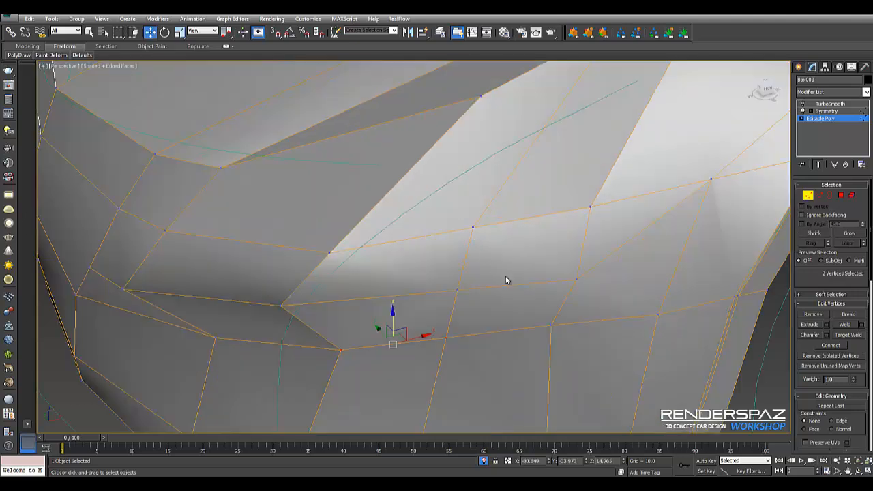
pyautogui.scroll(-3, 505, 279)
pyautogui.press('2')
pyautogui.click(574, 258)
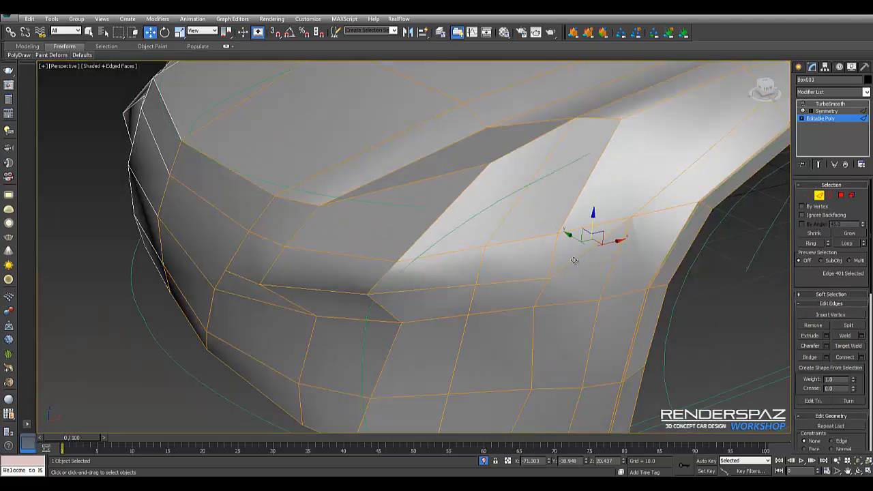
# Recut the diagonal ridge edge toward the wheel arch, adding a middle vertex connected to the edge line below
pyautogui.press('1')
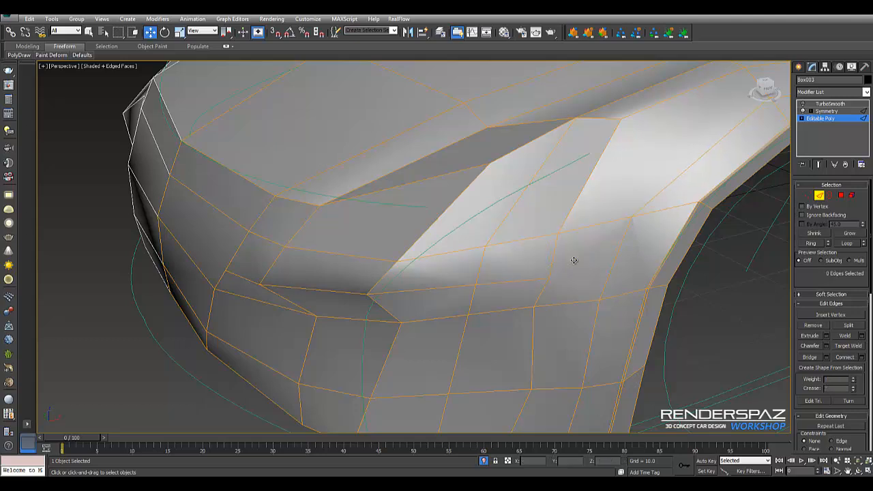
pyautogui.click(550, 277)
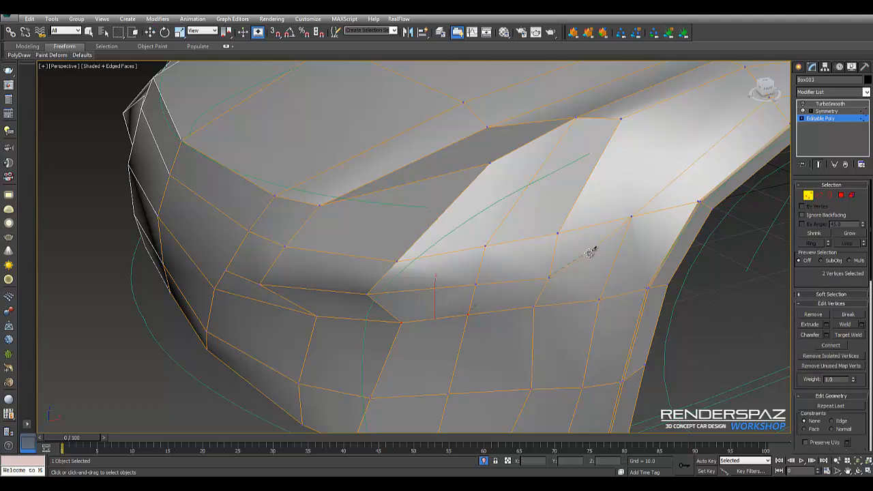
pyautogui.click(632, 215)
pyautogui.scroll(2, 597, 266)
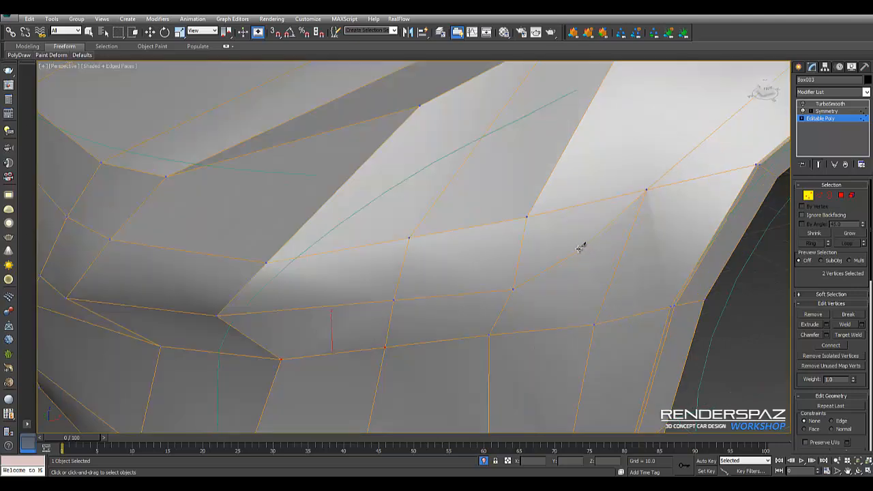
pyautogui.click(579, 249)
pyautogui.press('w')
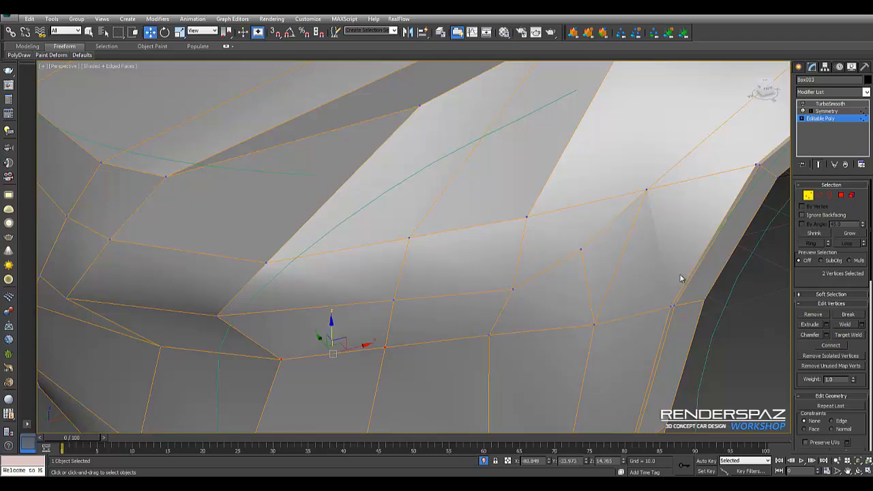
# Examine the new vertices ahead of the wheel arch from the front and from above
pyautogui.scroll(-4, 621, 271)
pyautogui.keyDown('alt'); pyautogui.moveTo(621, 271); pyautogui.dragTo(669, 256, button='middle'); pyautogui.keyUp('alt')
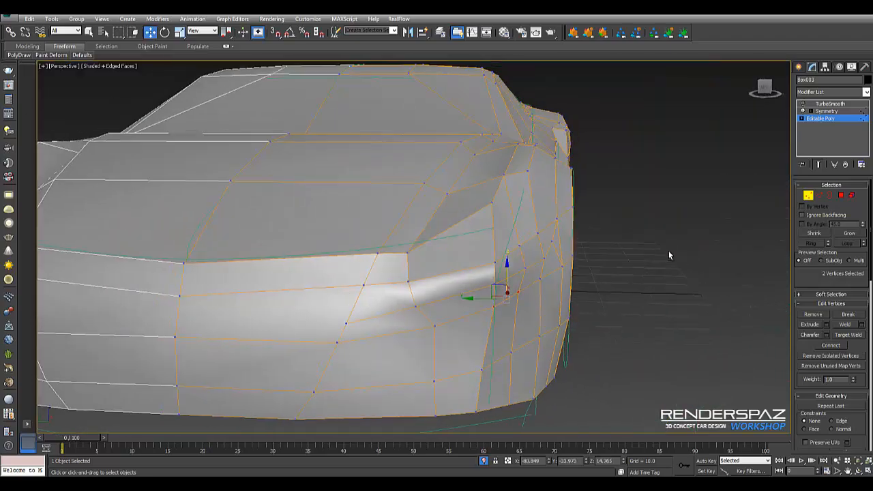
pyautogui.click(538, 234)
pyautogui.keyDown('alt'); pyautogui.moveTo(600, 253); pyautogui.dragTo(482, 293, button='middle'); pyautogui.keyUp('alt')
pyautogui.scroll(2, 539, 248)
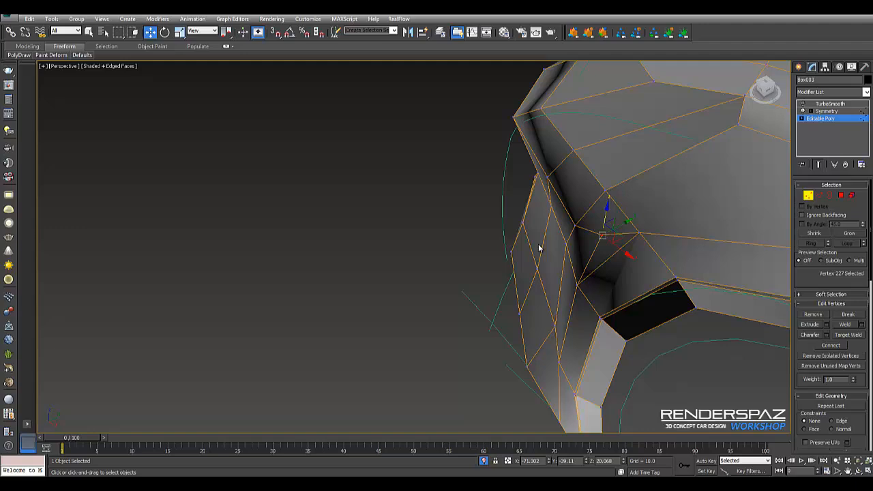
pyautogui.click(572, 232)
# In the top view, shift the two coincident vertices at the inner front corner of the ridge slightly rearward
pyautogui.press('t')
pyautogui.scroll(8, 564, 243)
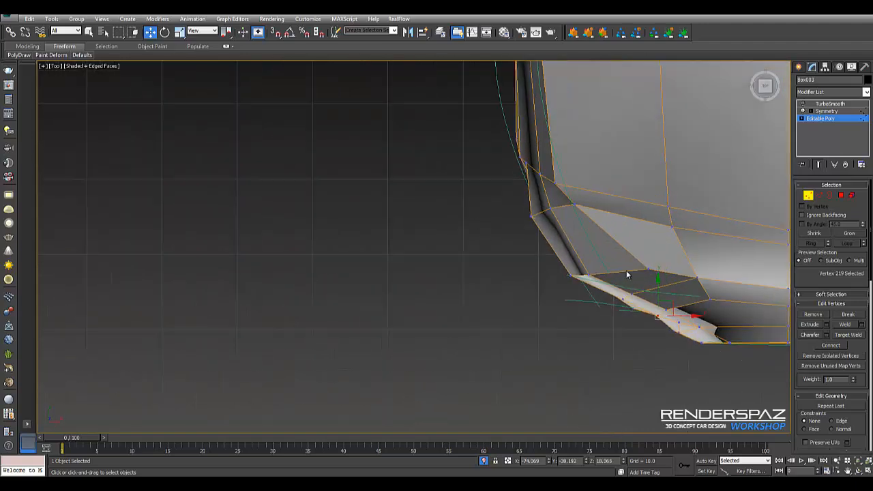
pyautogui.scroll(3, 558, 277)
pyautogui.scroll(3, 439, 224)
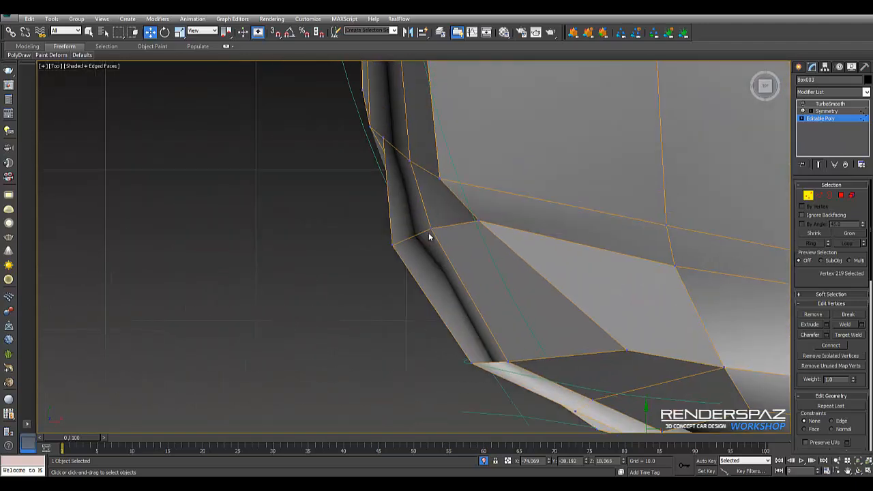
pyautogui.click(433, 228)
pyautogui.moveTo(459, 228); pyautogui.dragTo(454, 228)
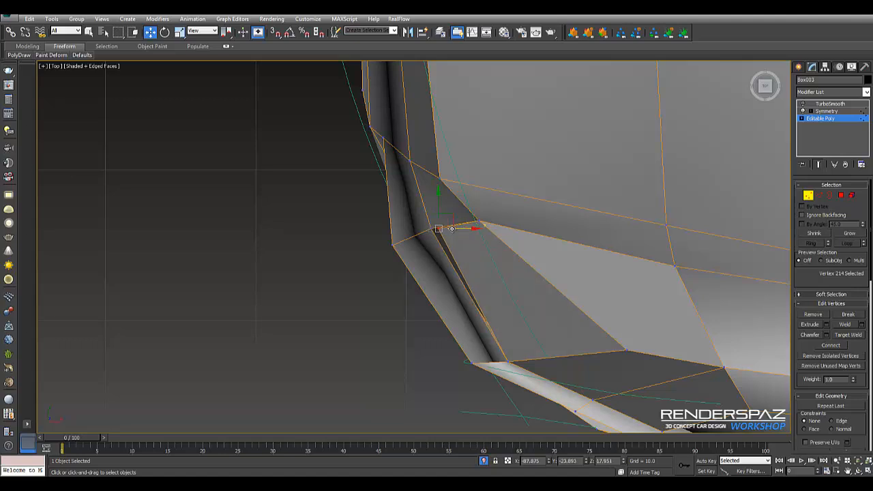
pyautogui.hotkey('ctrl', 'z')
pyautogui.keyDown('alt'); pyautogui.moveTo(454, 231); pyautogui.dragTo(479, 239, button='middle'); pyautogui.keyUp('alt')
# Move the outer front corner vertex of the bumper ridge rearward in the top view to soften the corner
pyautogui.press('t')
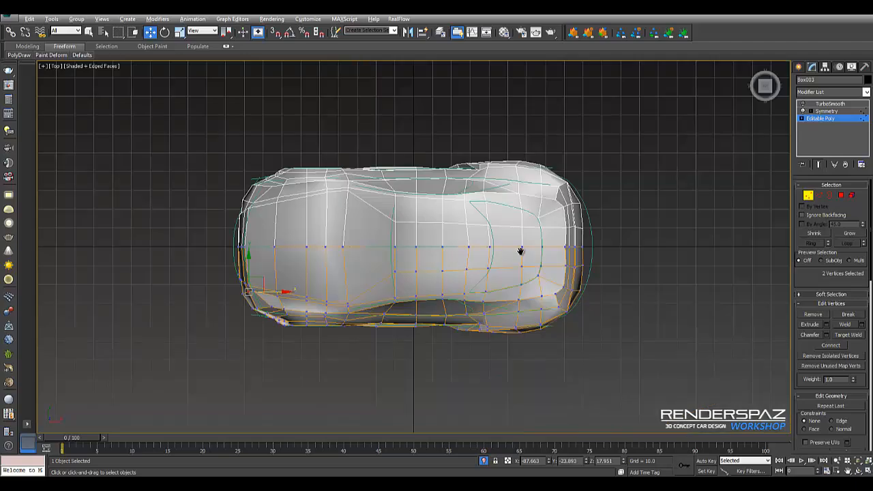
pyautogui.scroll(3, 289, 294)
pyautogui.moveTo(288, 294); pyautogui.dragTo(423, 277, button='middle')
pyautogui.scroll(3, 401, 340)
pyautogui.moveTo(401, 339); pyautogui.dragTo(401, 320, button='middle')
pyautogui.moveTo(352, 294); pyautogui.dragTo(425, 323, button='middle')
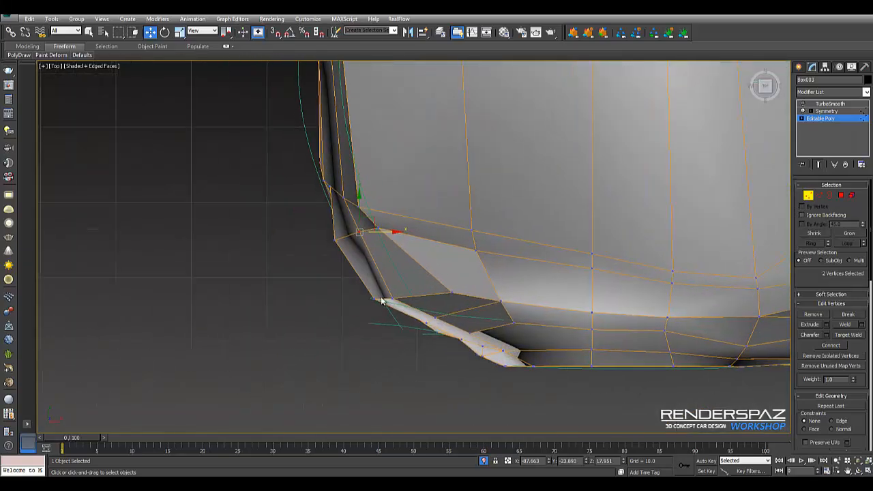
pyautogui.click(358, 239)
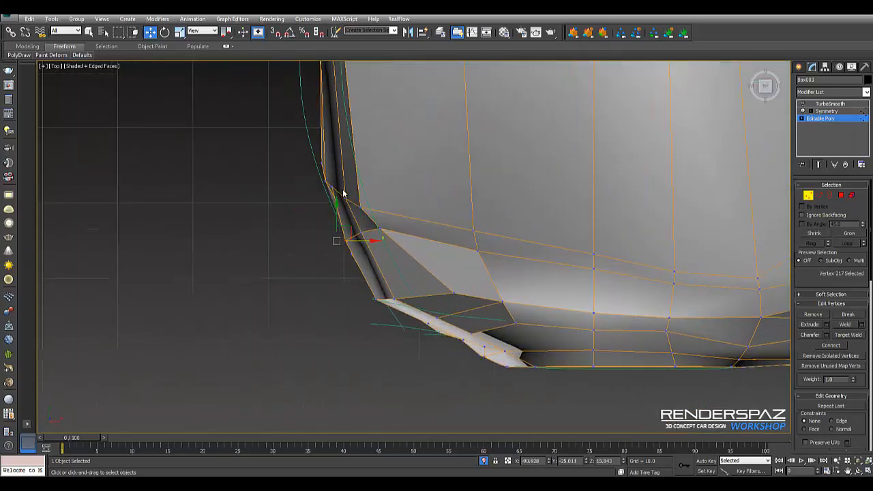
# Shift the next ridge vertex toward the car's centre line rearward and slightly outward to round the front outline
pyautogui.moveTo(334, 189); pyautogui.dragTo(371, 229, button='middle')
pyautogui.click(364, 221)
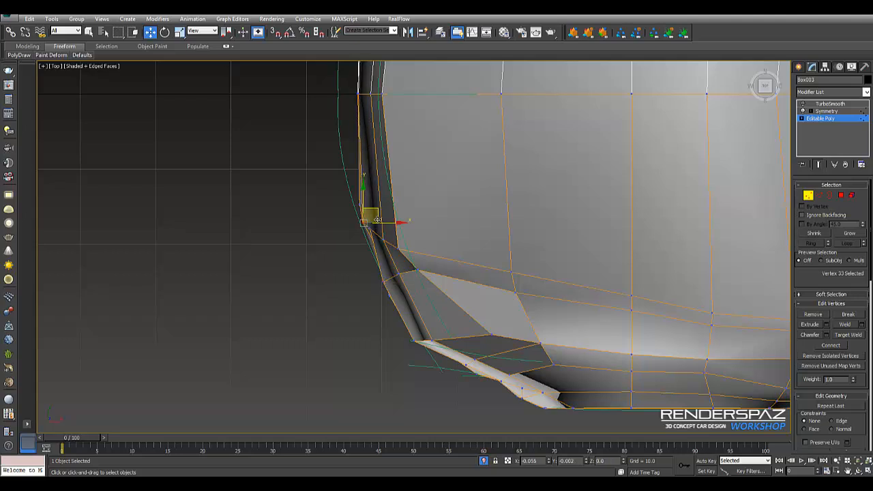
pyautogui.moveTo(382, 219); pyautogui.dragTo(372, 228)
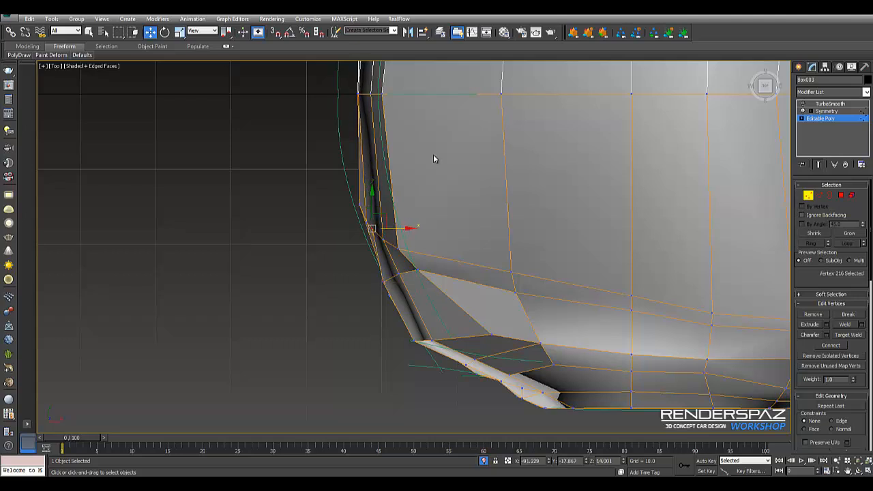
pyautogui.moveTo(421, 130); pyautogui.dragTo(430, 232, button='middle')
pyautogui.scroll(-1, 383, 275)
pyautogui.moveTo(383, 275); pyautogui.dragTo(269, 261, button='middle')
pyautogui.scroll(-2, 414, 271)
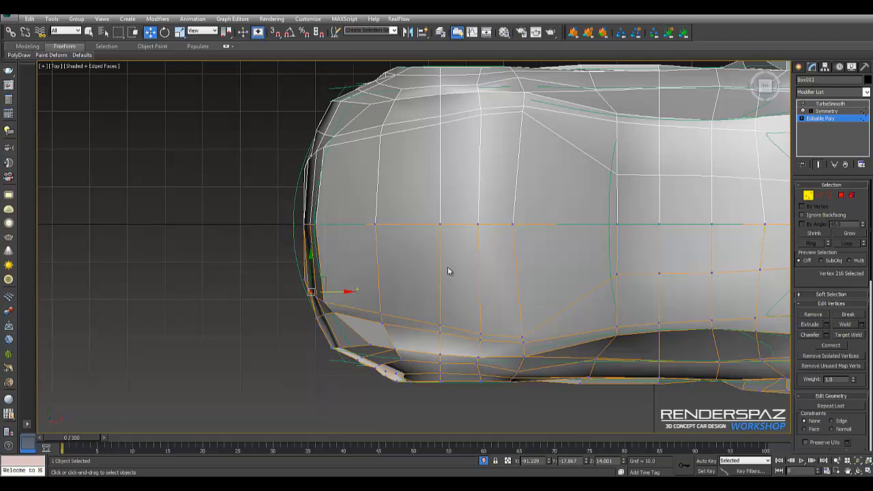
# Nudge the vertex on the headlight's outline between the hood corner and the fender slightly upward
pyautogui.press('p')
pyautogui.scroll(-4, 478, 292)
pyautogui.keyDown('alt'); pyautogui.moveTo(493, 285); pyautogui.dragTo(413, 290, button='middle'); pyautogui.keyUp('alt')
pyautogui.scroll(4, 416, 292)
pyautogui.keyDown('alt'); pyautogui.moveTo(542, 269); pyautogui.dragTo(564, 281, button='middle'); pyautogui.keyUp('alt')
pyautogui.click(516, 212)
pyautogui.keyDown('alt'); pyautogui.moveTo(508, 226); pyautogui.dragTo(565, 218, button='middle'); pyautogui.keyUp('alt')
pyautogui.moveTo(566, 218); pyautogui.dragTo(594, 275, button='middle')
pyautogui.scroll(2, 594, 275)
pyautogui.keyDown('alt'); pyautogui.moveTo(543, 280); pyautogui.dragTo(489, 269, button='middle'); pyautogui.keyUp('alt')
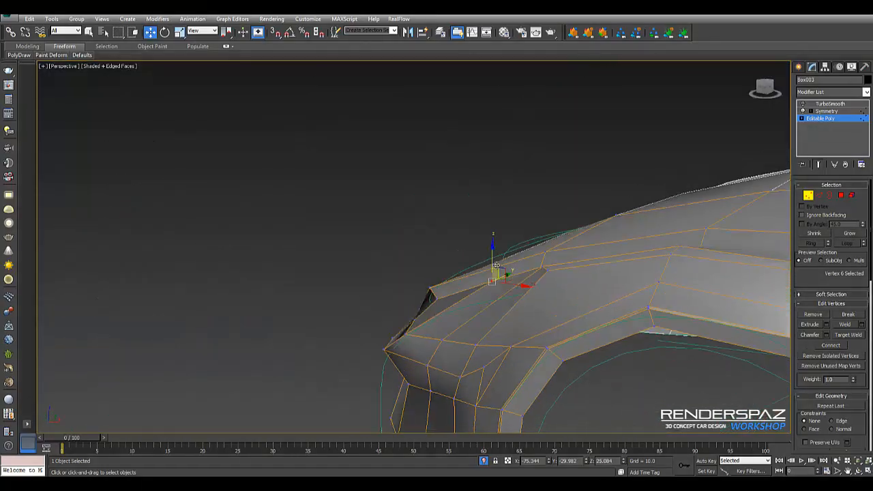
pyautogui.moveTo(499, 274); pyautogui.dragTo(501, 272)
# Select the two coincident vertices at the headlight's lower outer corner and move them slightly rearward
pyautogui.keyDown('alt'); pyautogui.moveTo(528, 264); pyautogui.dragTo(573, 355, button='middle'); pyautogui.keyUp('alt')
pyautogui.click(636, 300)
pyautogui.moveTo(665, 297); pyautogui.dragTo(666, 297)
pyautogui.keyDown('ctrl'); pyautogui.click(653, 296); pyautogui.keyUp('ctrl')
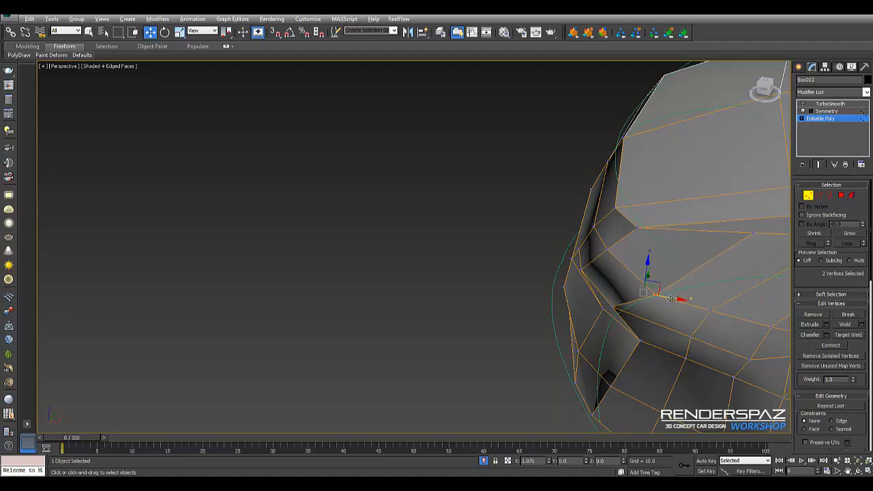
# Adjust the two headlight corner vertices sideways and downward to align them with the ridge below
pyautogui.keyDown('alt'); pyautogui.moveTo(655, 295); pyautogui.dragTo(677, 344, button='middle'); pyautogui.keyUp('alt')
pyautogui.moveTo(703, 317); pyautogui.dragTo(726, 365)
pyautogui.keyDown('alt'); pyautogui.moveTo(726, 366); pyautogui.dragTo(681, 322, button='middle'); pyautogui.keyUp('alt')
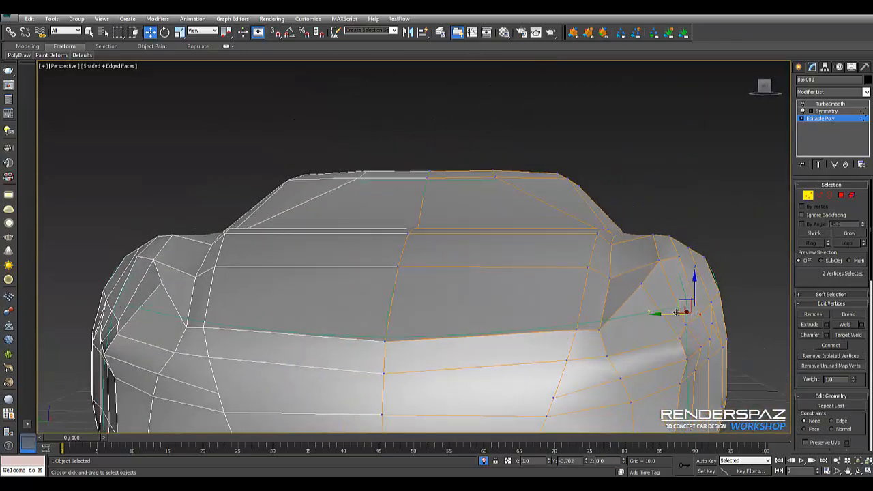
pyautogui.moveTo(678, 336); pyautogui.dragTo(694, 370)
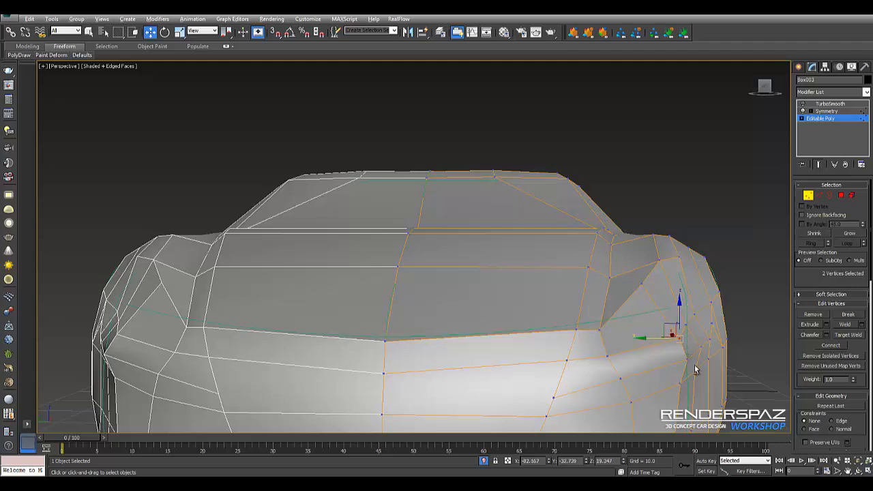
# Raise the two headlight corner vertices and the ridge vertex behind them slightly to lift the line below the headlight
pyautogui.keyDown('alt'); pyautogui.moveTo(693, 371); pyautogui.dragTo(628, 334, button='middle'); pyautogui.keyUp('alt')
pyautogui.moveTo(666, 319); pyautogui.dragTo(665, 308)
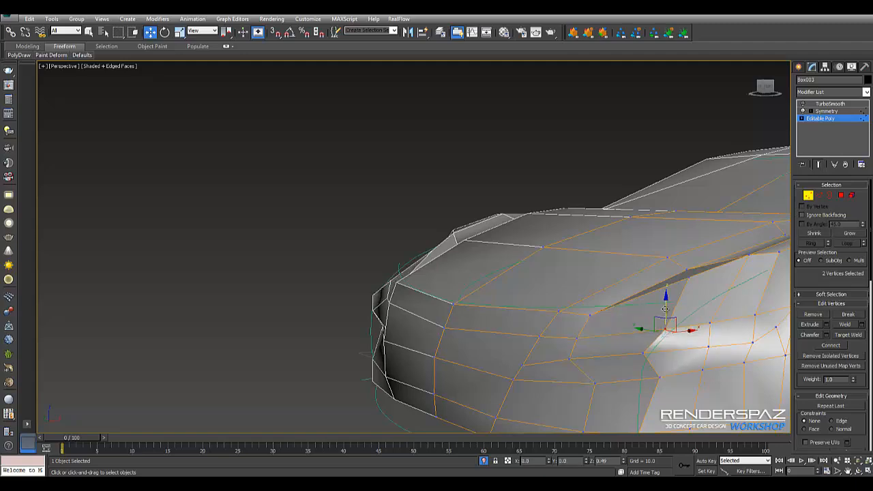
pyautogui.keyDown('alt'); pyautogui.moveTo(667, 309); pyautogui.dragTo(665, 348, button='middle'); pyautogui.keyUp('alt')
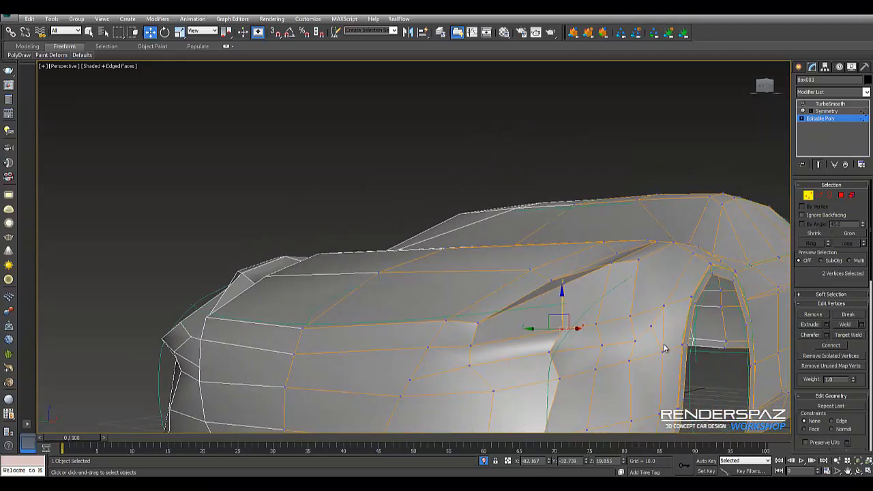
pyautogui.click(632, 340)
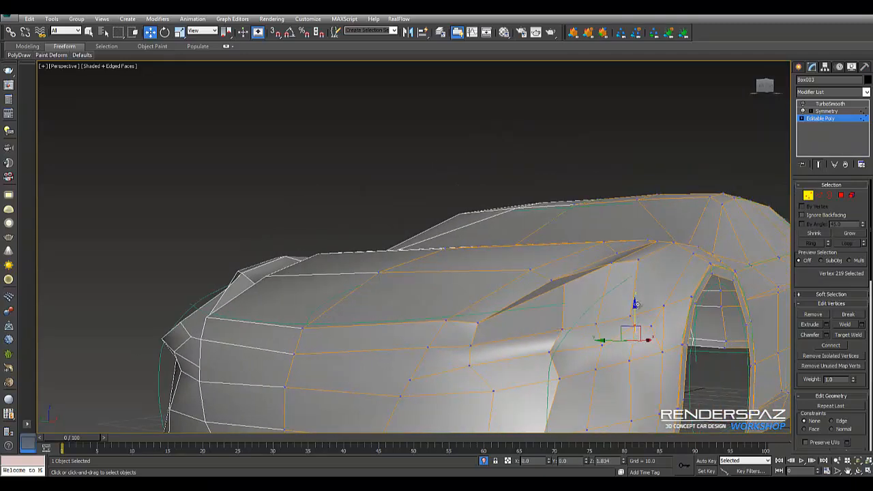
pyautogui.moveTo(637, 304); pyautogui.dragTo(638, 294)
# Shift the ridge vertex between headlight and wheel arch outward, and the ridge vertex ahead of it slightly rearward and outward
pyautogui.keyDown('alt'); pyautogui.moveTo(616, 344); pyautogui.dragTo(575, 378, button='middle'); pyautogui.keyUp('alt')
pyautogui.click(660, 346)
pyautogui.click(658, 315)
pyautogui.click(605, 329)
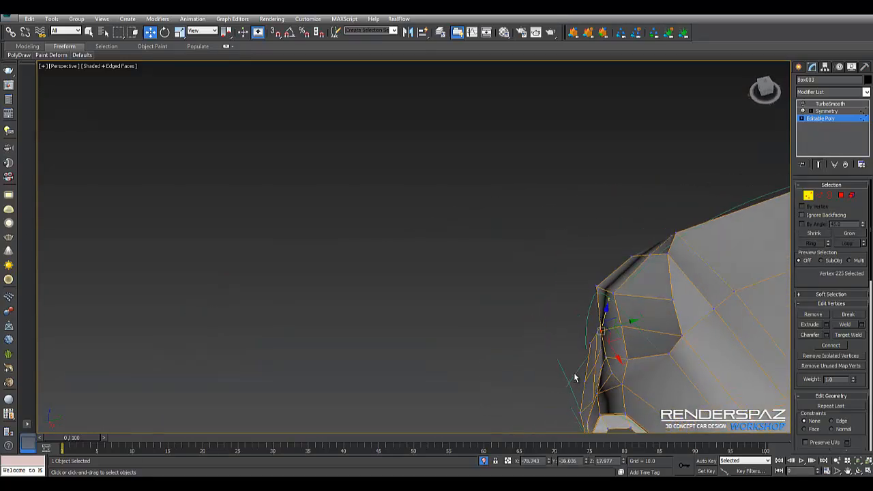
pyautogui.moveTo(618, 335); pyautogui.dragTo(613, 333)
pyautogui.keyDown('alt'); pyautogui.moveTo(614, 333); pyautogui.dragTo(621, 279, button='middle'); pyautogui.keyUp('alt')
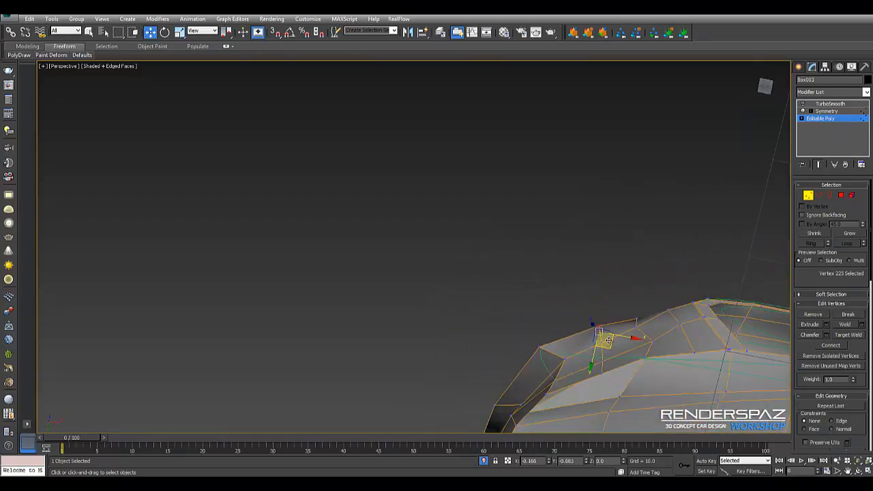
pyautogui.click(534, 344)
pyautogui.moveTo(550, 365); pyautogui.dragTo(561, 361)
# Move the ridge vertex just below the headlight's lower outer corner rearward and slightly inward
pyautogui.keyDown('alt'); pyautogui.moveTo(642, 329); pyautogui.dragTo(734, 302, button='middle'); pyautogui.keyUp('alt')
pyautogui.click(657, 334)
pyautogui.click(551, 346)
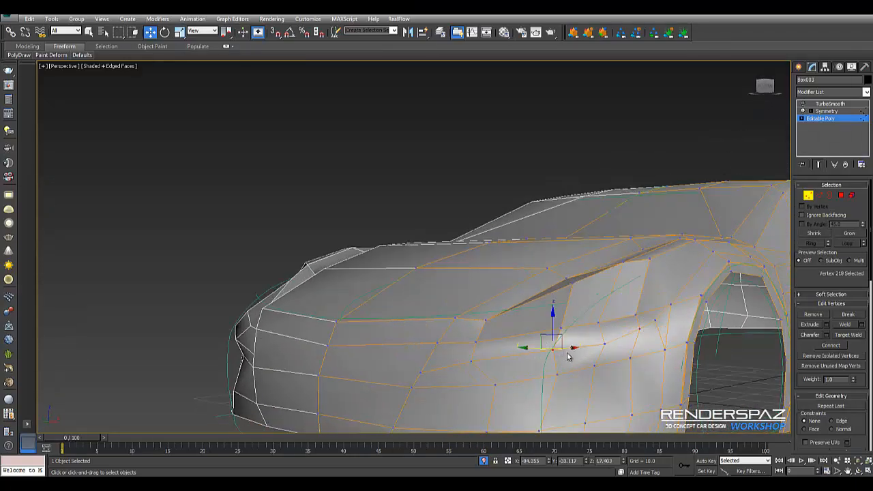
pyautogui.moveTo(569, 348); pyautogui.dragTo(535, 345)
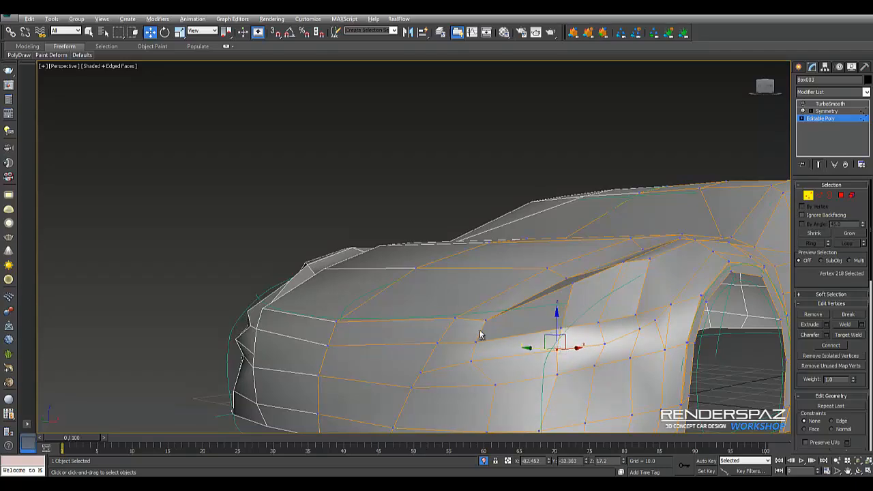
# Shift the ridge vertex on the bumper below the headlight's inner corner rearward to round the front
pyautogui.keyDown('alt'); pyautogui.moveTo(482, 332); pyautogui.dragTo(485, 360, button='middle'); pyautogui.keyUp('alt')
pyautogui.moveTo(483, 382); pyautogui.dragTo(484, 382)
pyautogui.keyDown('alt'); pyautogui.moveTo(483, 383); pyautogui.dragTo(498, 367, button='middle'); pyautogui.keyUp('alt')
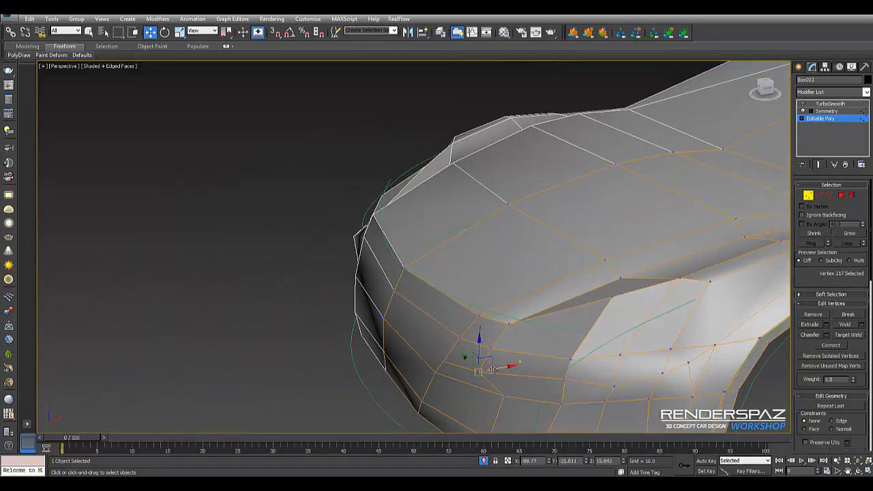
pyautogui.moveTo(498, 368); pyautogui.dragTo(511, 367)
pyautogui.keyDown('alt'); pyautogui.moveTo(506, 361); pyautogui.dragTo(536, 335, button='middle'); pyautogui.keyUp('alt')
# Nudge the hood's front corner vertex beside the headlight slightly rearward
pyautogui.click(459, 328)
pyautogui.keyDown('alt'); pyautogui.moveTo(460, 329); pyautogui.dragTo(480, 328, button='middle'); pyautogui.keyUp('alt')
pyautogui.moveTo(481, 328); pyautogui.dragTo(485, 328)
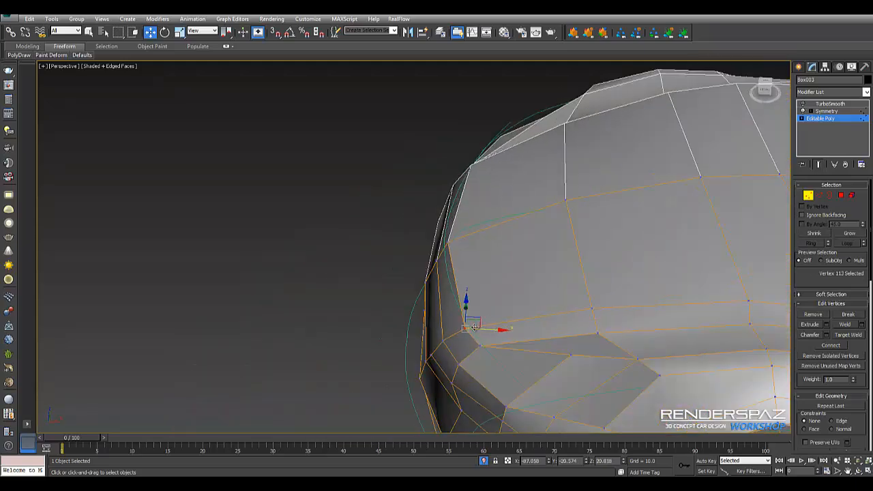
pyautogui.keyDown('alt'); pyautogui.moveTo(485, 328); pyautogui.dragTo(542, 263, button='middle'); pyautogui.keyUp('alt')
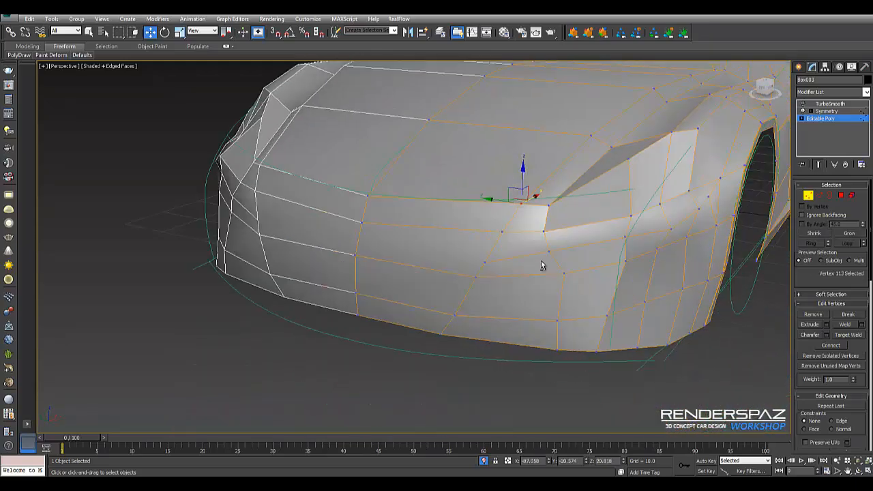
# Select the five central polygons running from the hood's front section down to the bumper's lower edge
pyautogui.click(842, 196)
pyautogui.click(430, 193)
pyautogui.click(436, 209)
pyautogui.keyDown('ctrl'); pyautogui.click(427, 255); pyautogui.keyUp('ctrl')
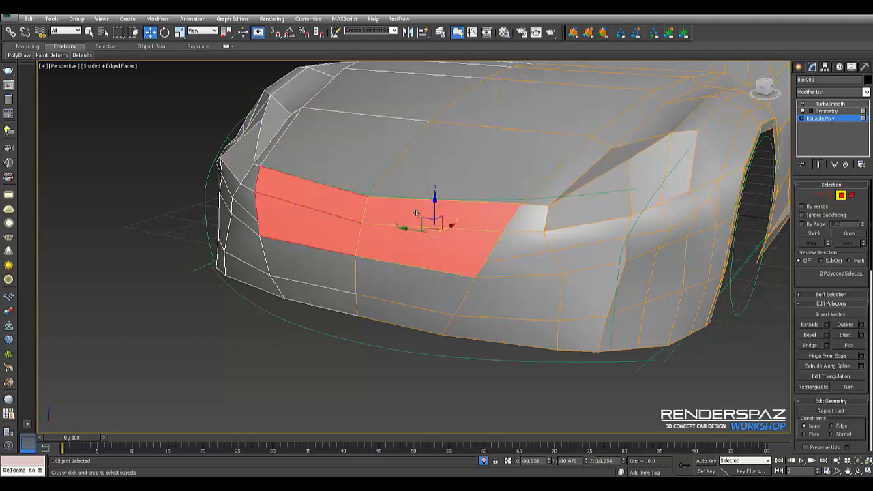
pyautogui.keyDown('ctrl'); pyautogui.click(393, 269); pyautogui.keyUp('ctrl')
pyautogui.keyDown('ctrl'); pyautogui.click(395, 314); pyautogui.keyUp('ctrl')
pyautogui.keyDown('ctrl'); pyautogui.click(448, 146); pyautogui.keyUp('ctrl')
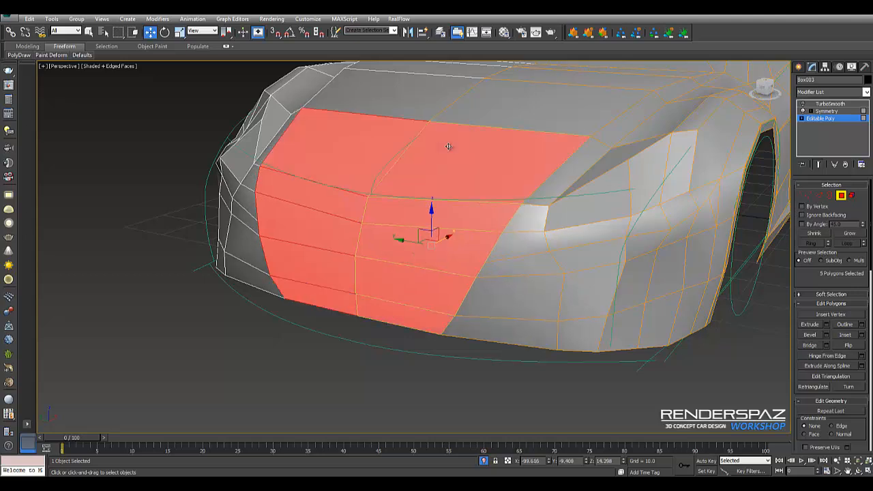
# Change the extrusion type from Group and extrude the selected central front polygons inward by -1.404
pyautogui.keyDown('alt'); pyautogui.moveTo(461, 212); pyautogui.dragTo(602, 268, button='middle'); pyautogui.keyUp('alt')
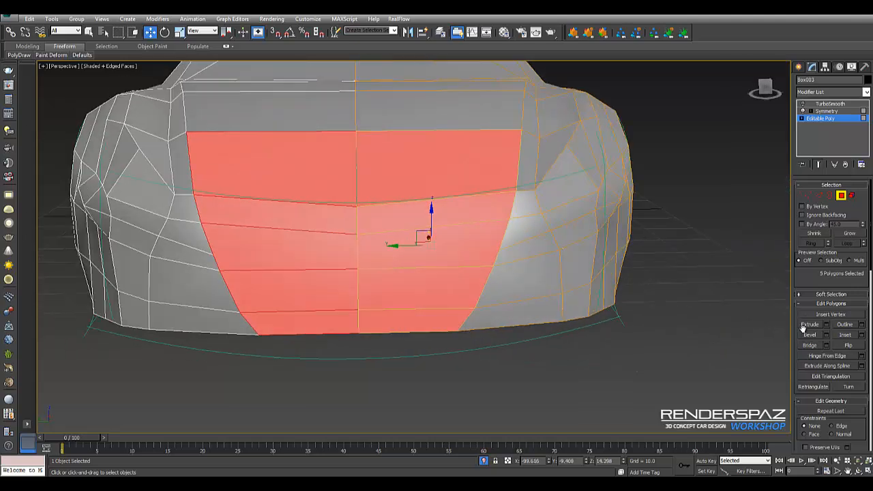
pyautogui.keyDown('alt'); pyautogui.moveTo(464, 203); pyautogui.dragTo(421, 247, button='middle'); pyautogui.keyUp('alt')
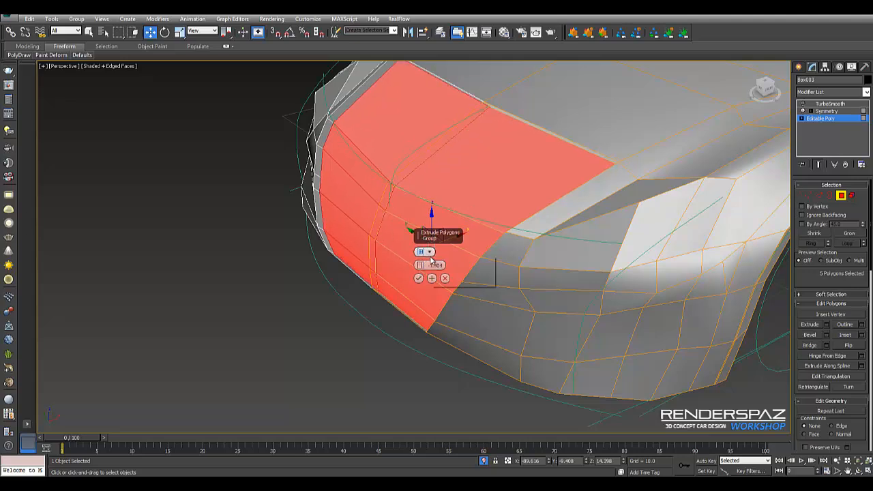
pyautogui.click(430, 253)
pyautogui.click(450, 269)
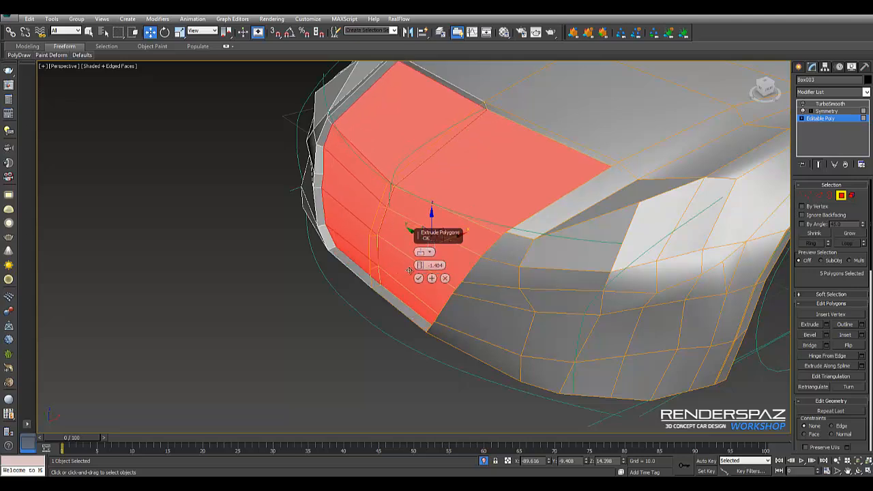
pyautogui.click(418, 278)
# Try to shift the recessed central polygons slightly forward along the car's length
pyautogui.keyDown('alt'); pyautogui.moveTo(418, 277); pyautogui.dragTo(393, 227, button='middle'); pyautogui.keyUp('alt')
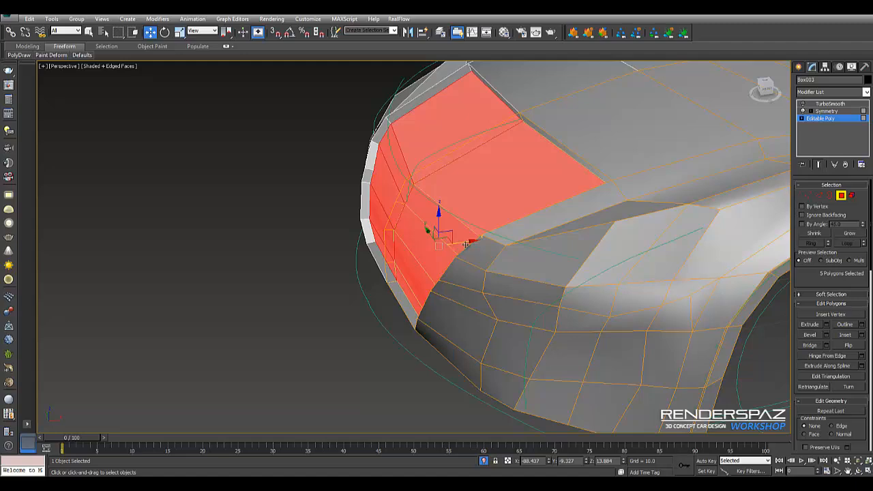
pyautogui.moveTo(460, 244); pyautogui.dragTo(457, 243)
pyautogui.keyDown('alt'); pyautogui.moveTo(457, 242); pyautogui.dragTo(579, 211, button='middle'); pyautogui.keyUp('alt')
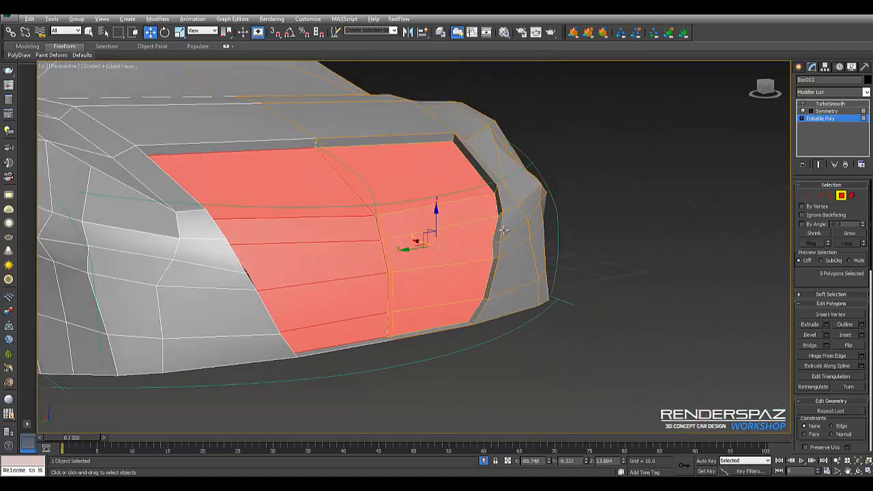
pyautogui.keyDown('alt'); pyautogui.moveTo(503, 230); pyautogui.dragTo(512, 257, button='middle'); pyautogui.keyUp('alt')
pyautogui.moveTo(513, 292); pyautogui.dragTo(516, 291)
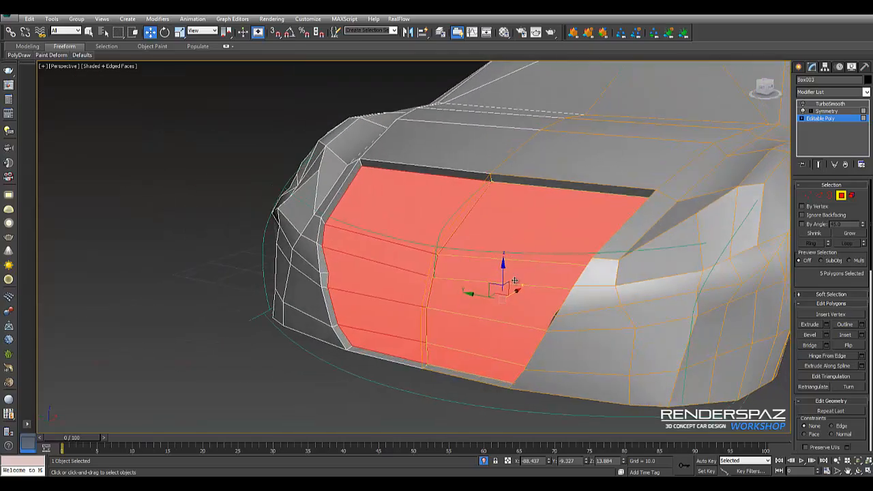
# Target-weld the recess's hood corner vertex and the one at the hood's front edge to their matching outer vertices
pyautogui.keyDown('alt'); pyautogui.moveTo(515, 283); pyautogui.dragTo(590, 289, button='middle'); pyautogui.keyUp('alt')
pyautogui.click(632, 290)
pyautogui.moveTo(234, 169); pyautogui.dragTo(660, 247, button='middle')
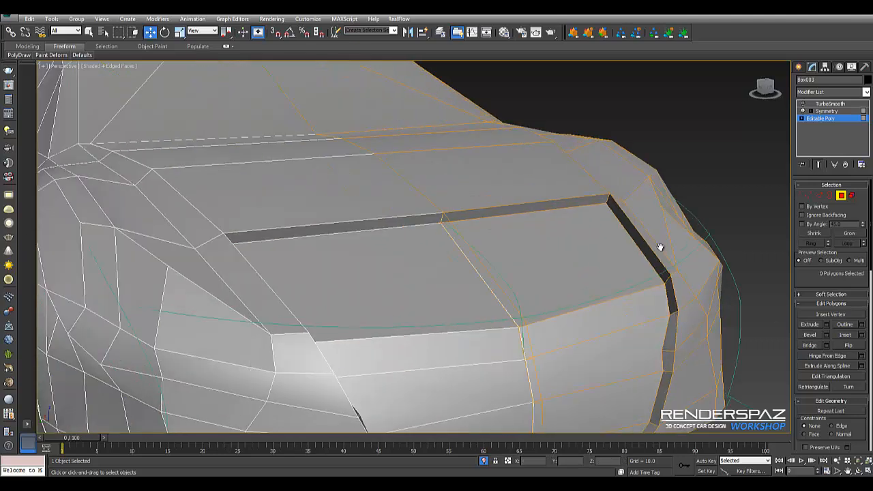
pyautogui.click(806, 196)
pyautogui.click(849, 335)
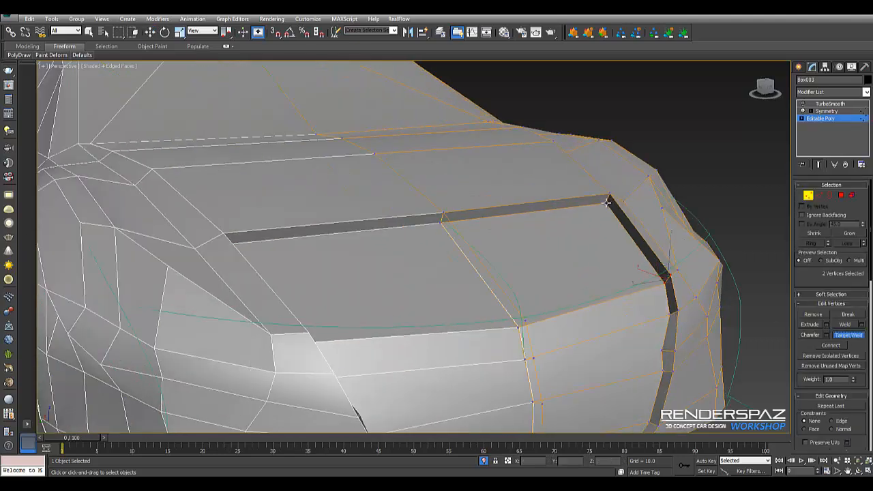
pyautogui.click(831, 337)
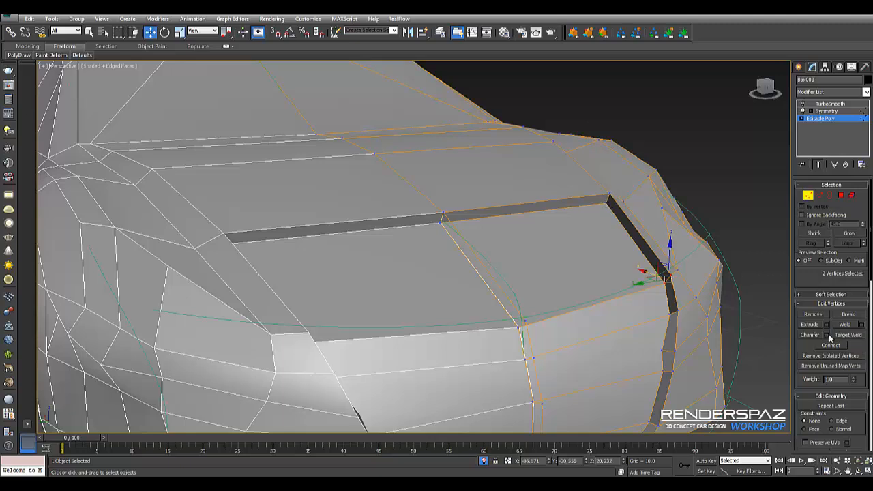
pyautogui.click(830, 337)
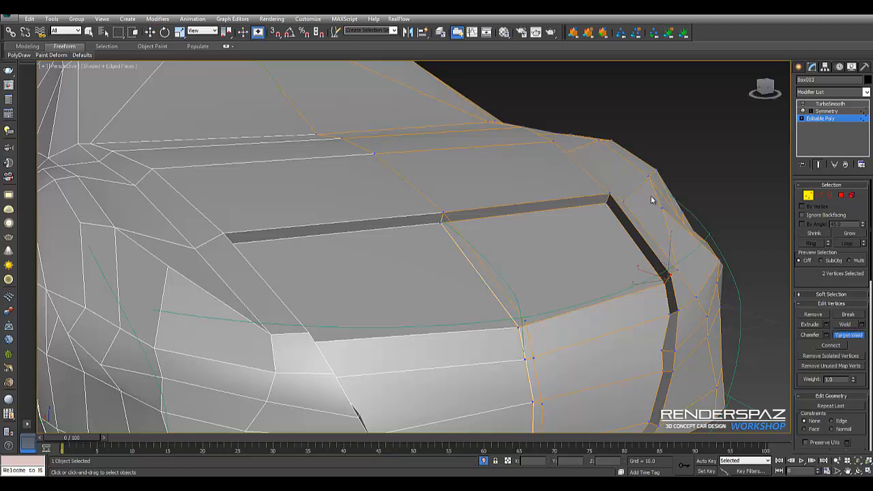
pyautogui.click(611, 195)
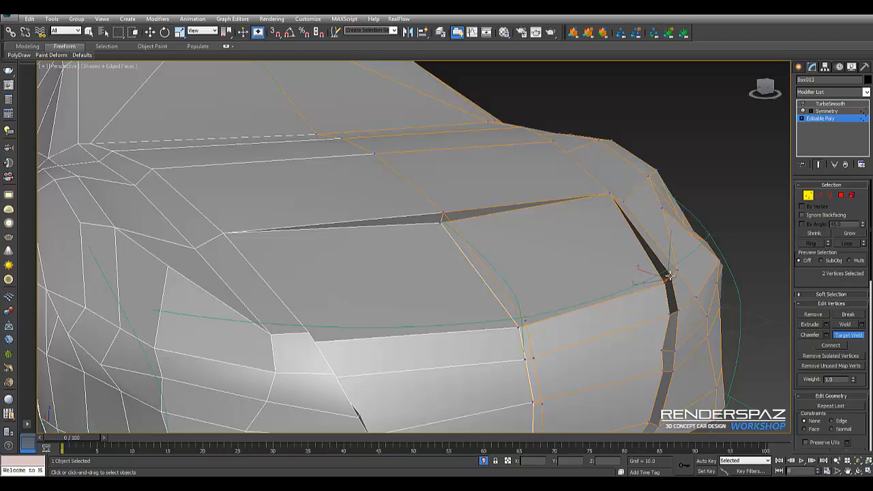
pyautogui.click(669, 276)
pyautogui.keyDown('alt'); pyautogui.moveTo(669, 276); pyautogui.dragTo(447, 167, button='middle'); pyautogui.keyUp('alt')
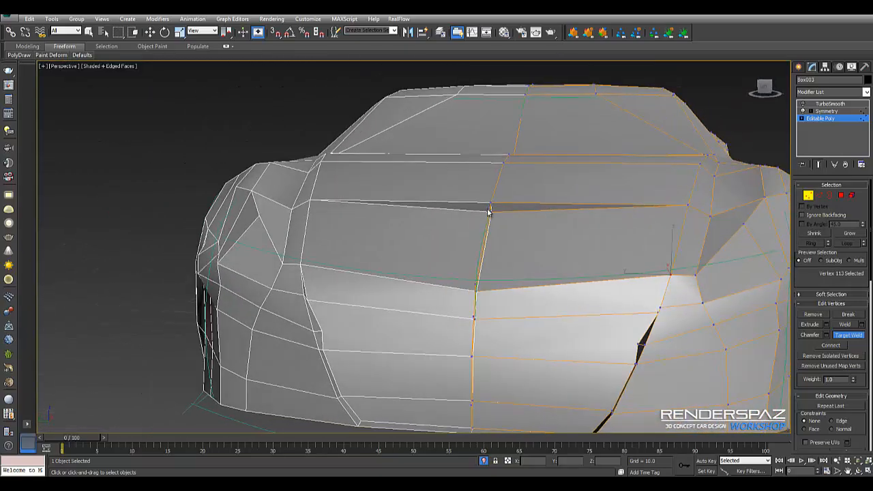
# Slide the recess's lower outer vertices toward the centre line with the Edge constraint to widen the side wall downward
pyautogui.keyDown('alt'); pyautogui.moveTo(490, 202); pyautogui.dragTo(628, 235, button='middle'); pyautogui.keyUp('alt')
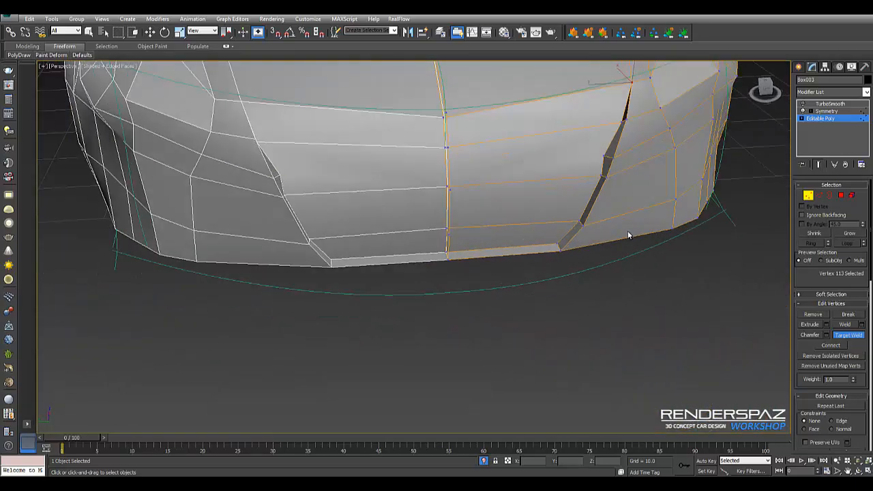
pyautogui.press('w')
pyautogui.click(600, 176)
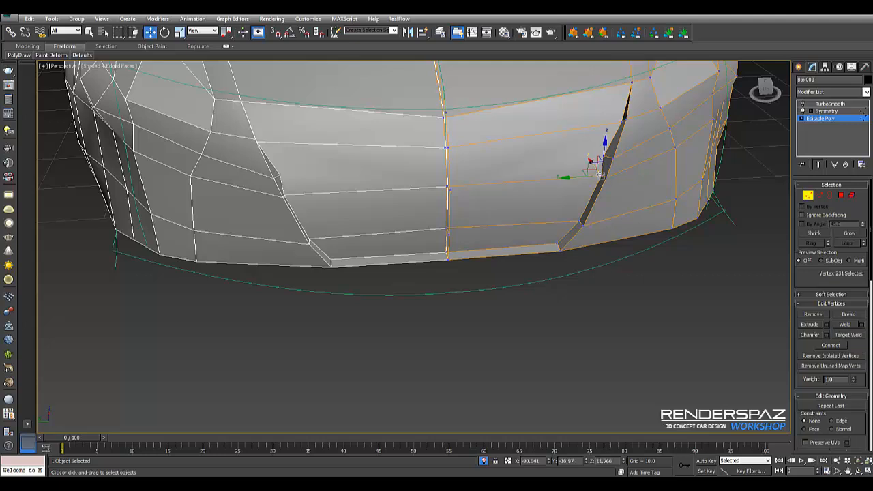
pyautogui.moveTo(571, 177); pyautogui.dragTo(563, 179)
pyautogui.click(579, 221)
pyautogui.moveTo(559, 221); pyautogui.dragTo(531, 243)
pyautogui.click(558, 243)
pyautogui.moveTo(703, 256)
pyautogui.keyDown('alt'); pyautogui.mouseDown(button='middle')
pyautogui.moveTo(704, 208)
pyautogui.moveTo(705, 259)
pyautogui.mouseUp(button='middle'); pyautogui.keyUp('alt')
# Delete the narrow polygon strip along the bottom edge of the recessed front section
pyautogui.click(841, 196)
pyautogui.click(530, 252)
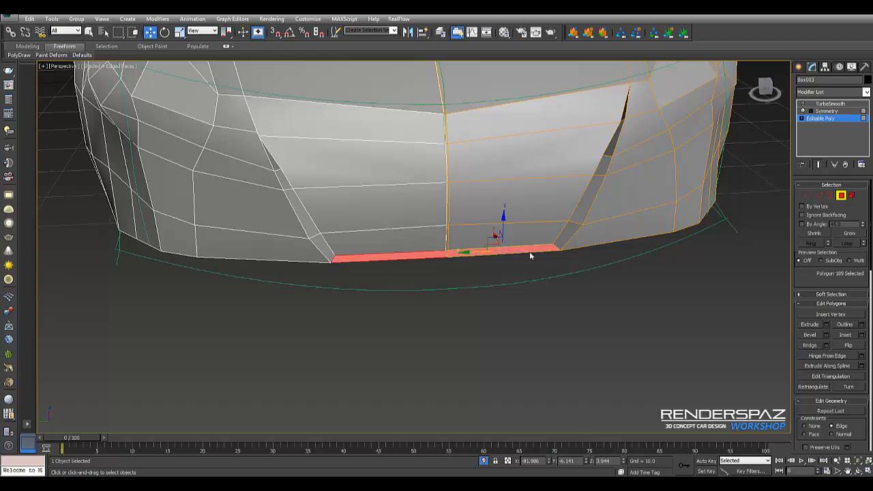
pyautogui.click(493, 255)
pyautogui.keyDown('alt'); pyautogui.moveTo(567, 261); pyautogui.dragTo(687, 170, button='middle'); pyautogui.keyUp('alt')
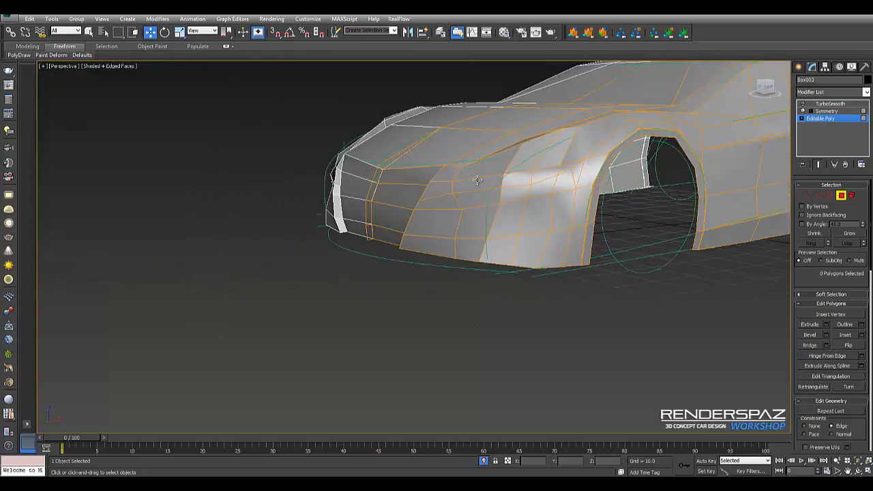
# Try to align the centre vertex at the hood's front edge with the car's centre line, and undo the move
pyautogui.scroll(2, 464, 182)
pyautogui.keyDown('alt'); pyautogui.moveTo(388, 191); pyautogui.dragTo(422, 199, button='middle'); pyautogui.keyUp('alt')
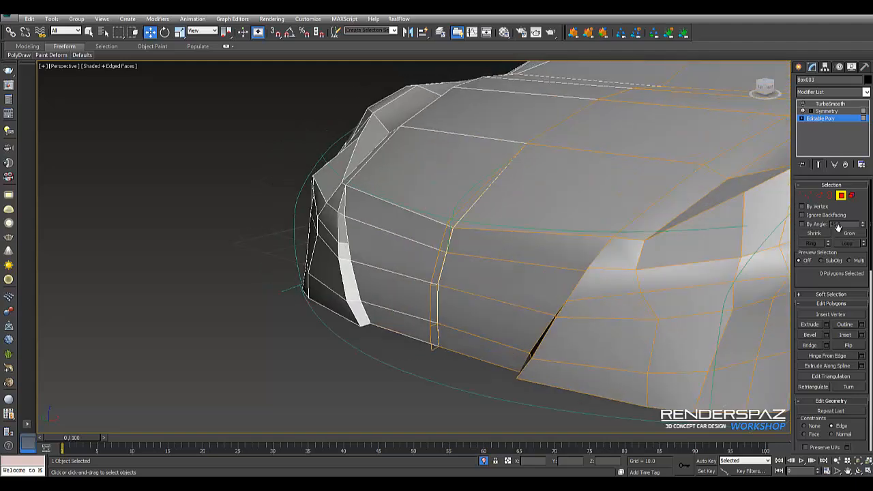
pyautogui.click(807, 195)
pyautogui.click(449, 223)
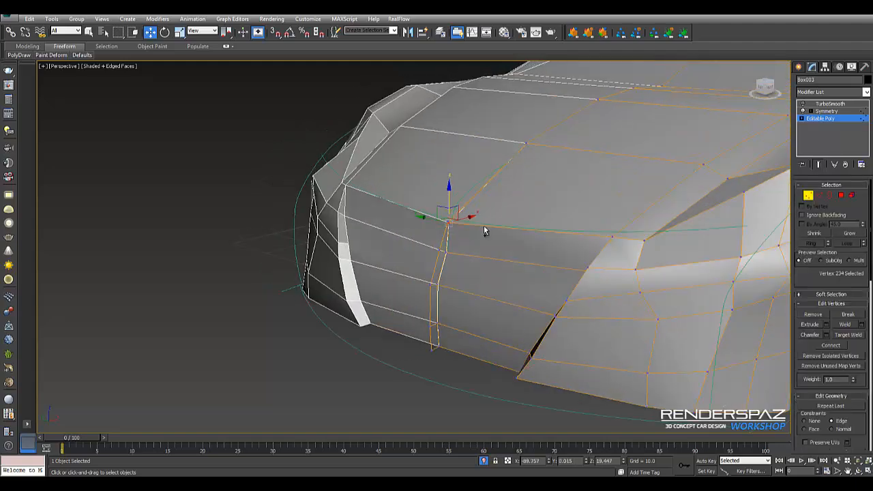
pyautogui.moveTo(484, 231)
pyautogui.keyDown('alt'); pyautogui.mouseDown(button='middle')
pyautogui.moveTo(452, 204)
pyautogui.moveTo(490, 231)
pyautogui.mouseUp(button='middle'); pyautogui.keyUp('alt')
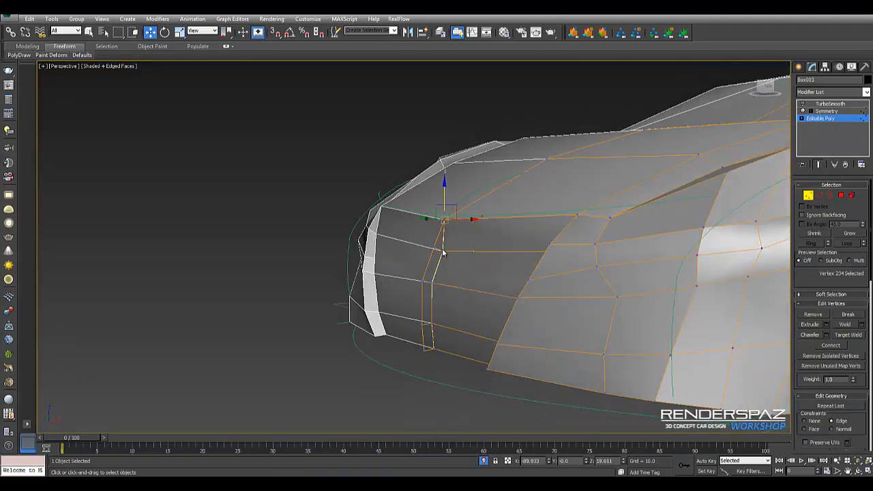
pyautogui.keyDown('alt'); pyautogui.moveTo(457, 261); pyautogui.dragTo(438, 273, button='middle'); pyautogui.keyUp('alt')
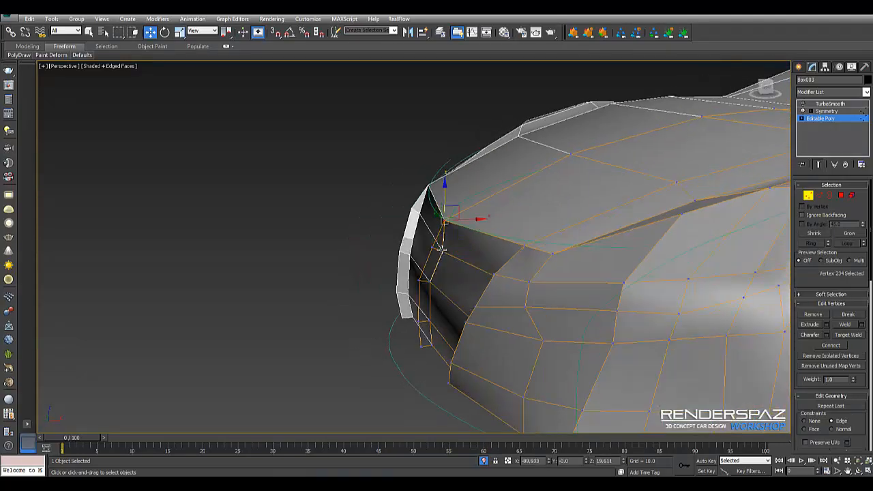
pyautogui.hotkey('ctrl', 'z')
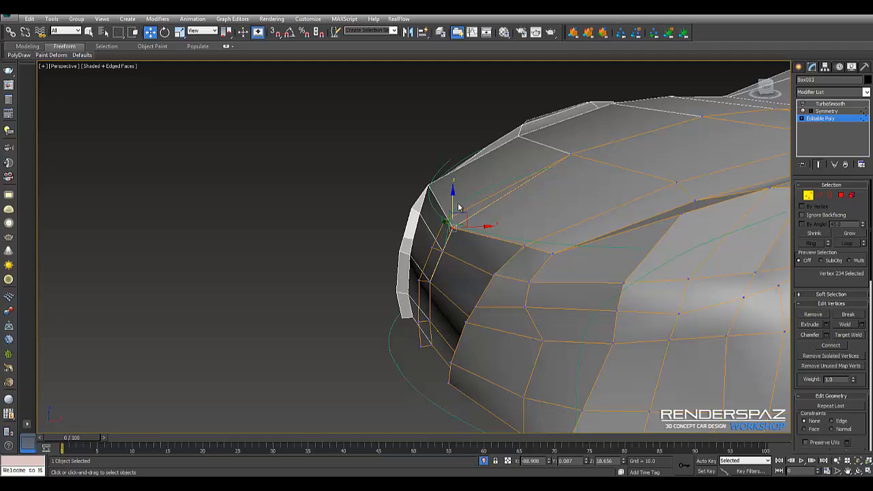
# Align the recess's centre vertices below the hood edge with the symmetry plane, one by one, by adjusting their Y coordinates
pyautogui.keyDown('alt'); pyautogui.moveTo(494, 194); pyautogui.dragTo(552, 251, button='middle'); pyautogui.keyUp('alt')
pyautogui.click(443, 250)
pyautogui.click(451, 250)
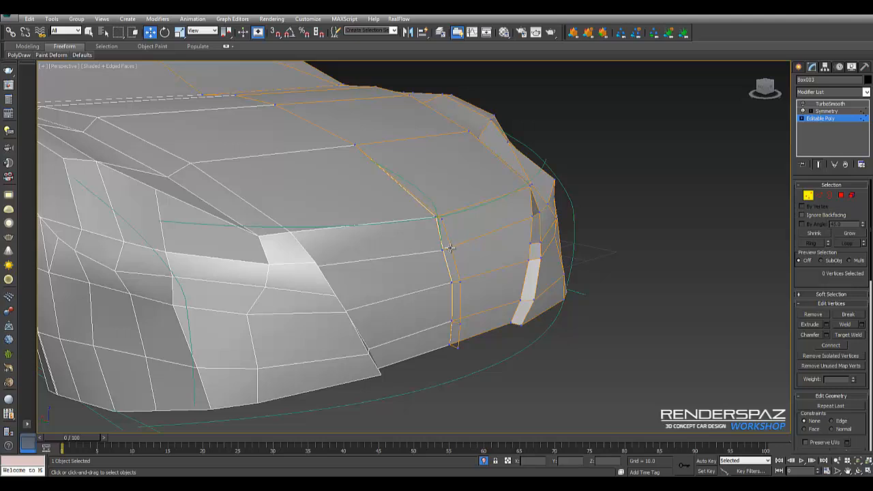
pyautogui.click(452, 282)
pyautogui.click(458, 313)
pyautogui.click(451, 320)
pyautogui.click(450, 338)
pyautogui.click(451, 345)
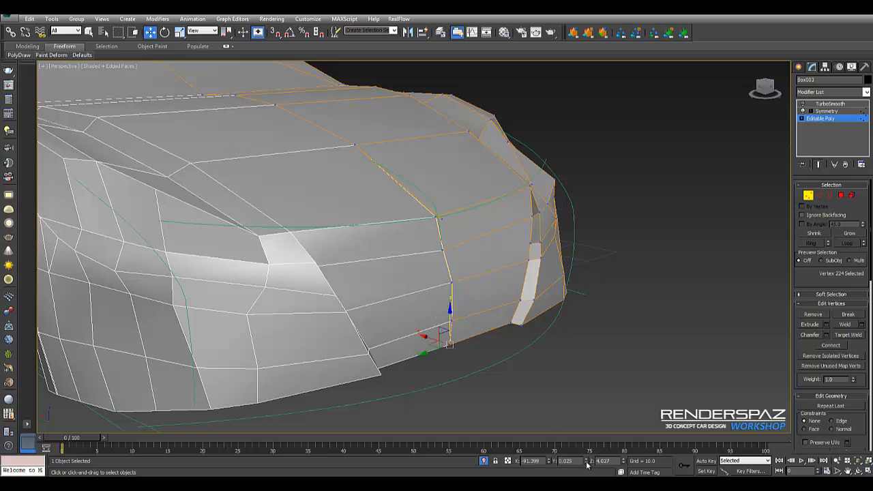
# Set the Y coordinates of the bottom and upper centre vertices of the recess and the hood-edge centre vertex to 0
pyautogui.keyDown('alt'); pyautogui.moveTo(516, 305); pyautogui.dragTo(470, 344, button='middle'); pyautogui.keyUp('alt')
pyautogui.scroll(5, 470, 343)
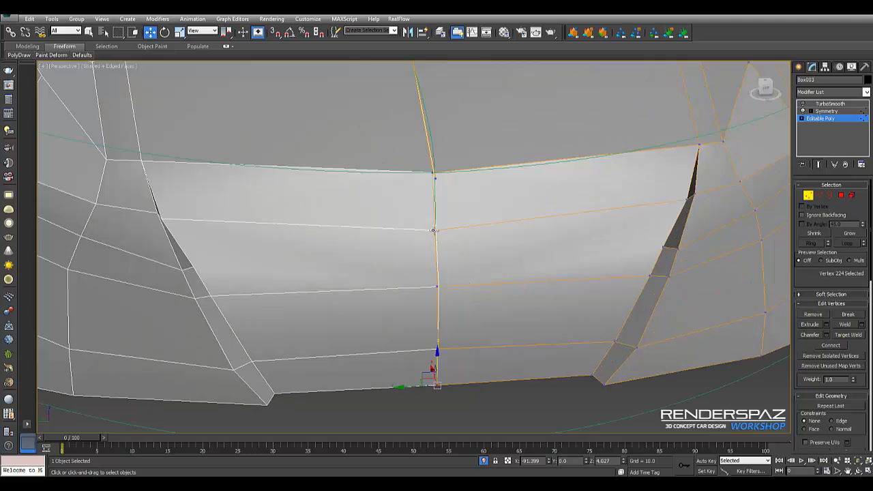
pyautogui.click(435, 229)
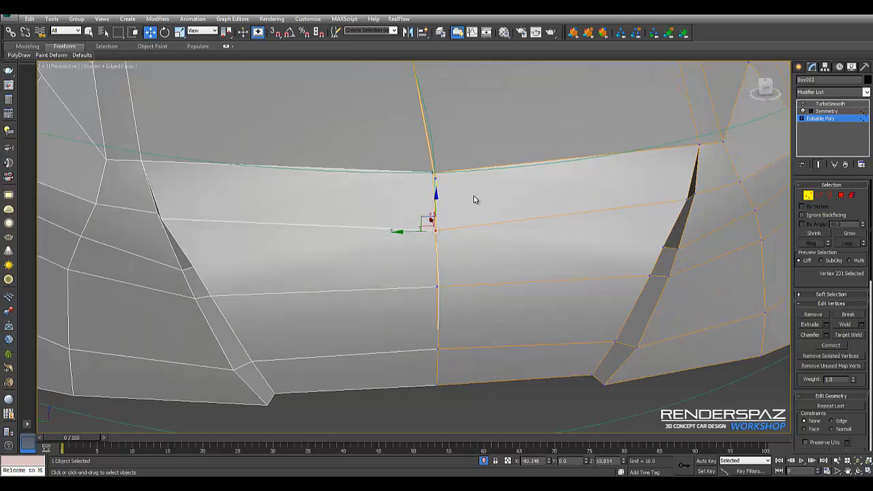
pyautogui.keyDown('alt'); pyautogui.moveTo(493, 252); pyautogui.dragTo(468, 267, button='middle'); pyautogui.keyUp('alt')
pyautogui.click(451, 170)
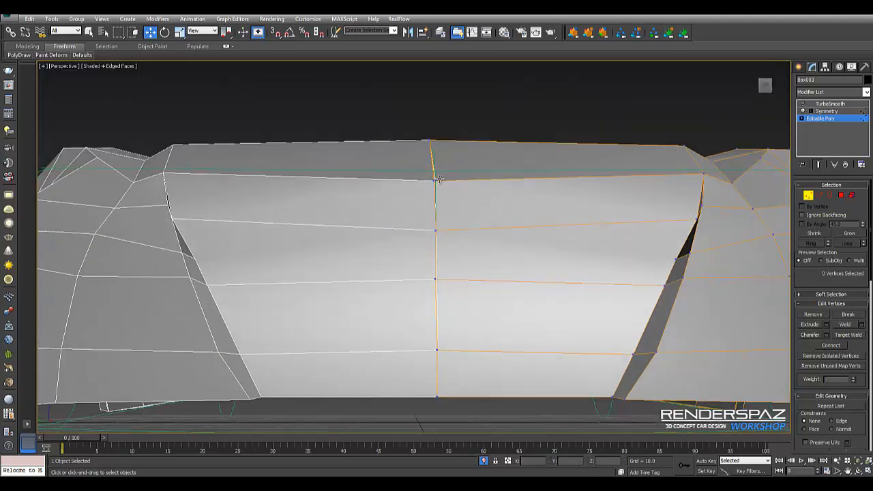
pyautogui.click(435, 180)
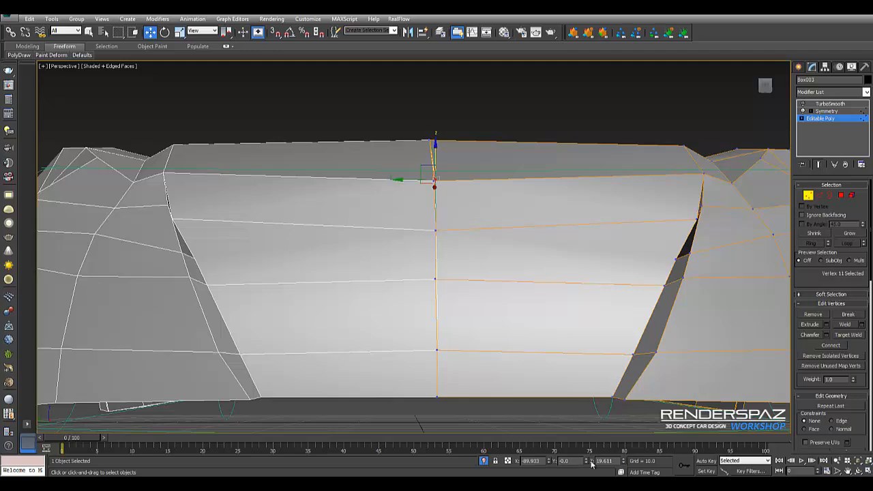
pyautogui.moveTo(484, 225)
pyautogui.keyDown('alt'); pyautogui.mouseDown(button='middle')
pyautogui.moveTo(499, 255)
pyautogui.moveTo(550, 252)
pyautogui.moveTo(391, 174)
pyautogui.moveTo(320, 114)
pyautogui.moveTo(490, 218)
pyautogui.mouseUp(button='middle'); pyautogui.keyUp('alt')
pyautogui.click(433, 177)
pyautogui.click(515, 215)
pyautogui.press('Delete')
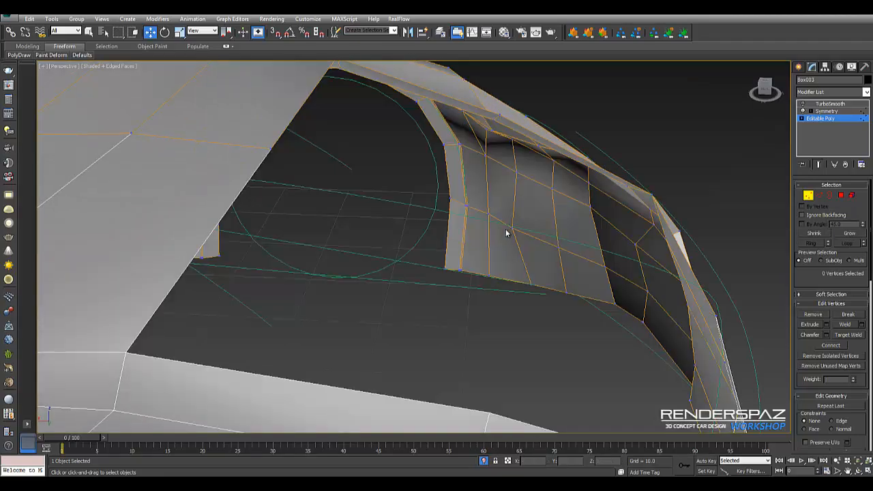
pyautogui.hotkey('ctrl', 'z')
# Reset the Y coordinates of the remaining centre vertices inside the recess to 0, one by one
pyautogui.keyDown('alt'); pyautogui.moveTo(549, 243); pyautogui.dragTo(540, 146, button='middle'); pyautogui.keyUp('alt')
pyautogui.click(678, 374)
pyautogui.rightClick(587, 463)
pyautogui.scroll(-3, 539, 146)
pyautogui.moveTo(606, 282); pyautogui.dragTo(531, 202, button='middle')
pyautogui.click(533, 206)
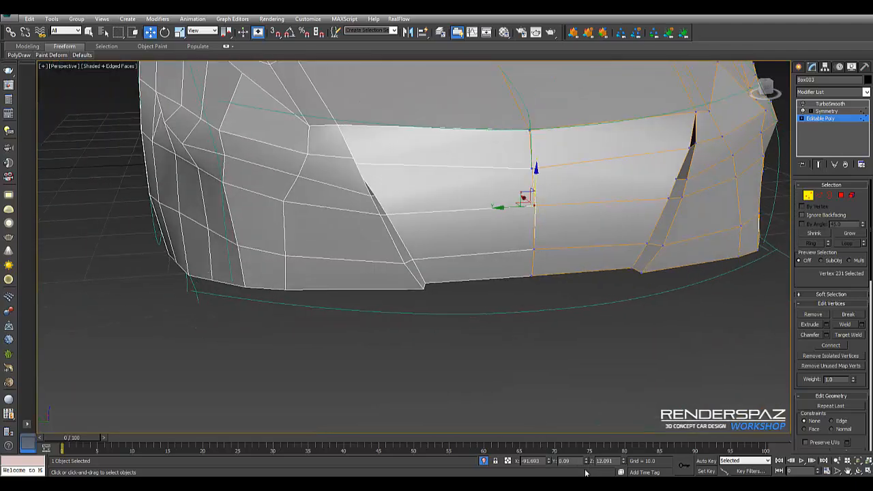
pyautogui.click(546, 223)
pyautogui.click(532, 166)
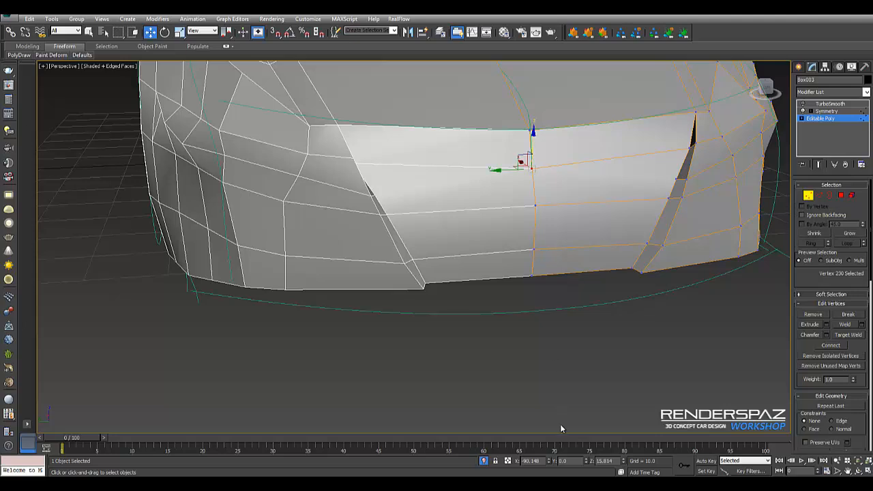
# Pull the recess's two upper centre vertices forward along X to round the front profile, the upper one to X -91.181
pyautogui.moveTo(548, 147); pyautogui.dragTo(549, 149)
pyautogui.keyDown('alt'); pyautogui.moveTo(549, 149); pyautogui.dragTo(513, 169, button='middle'); pyautogui.keyUp('alt')
pyautogui.click(511, 158)
pyautogui.click(522, 165)
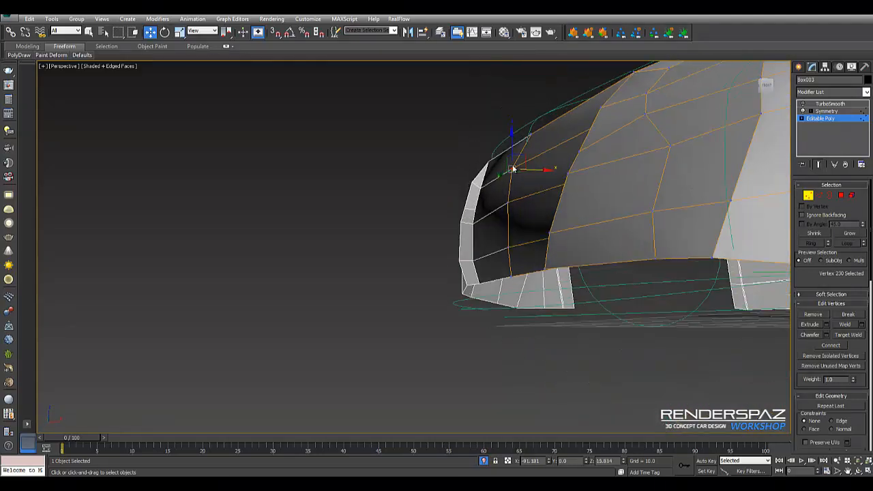
pyautogui.click(509, 202)
pyautogui.moveTo(524, 202); pyautogui.dragTo(523, 203)
# Move the lower inner corner vertex of the recess's side wall slightly rearward along X
pyautogui.click(525, 275)
pyautogui.keyDown('alt'); pyautogui.moveTo(525, 275); pyautogui.dragTo(614, 187, button='middle'); pyautogui.keyUp('alt')
pyautogui.click(614, 187)
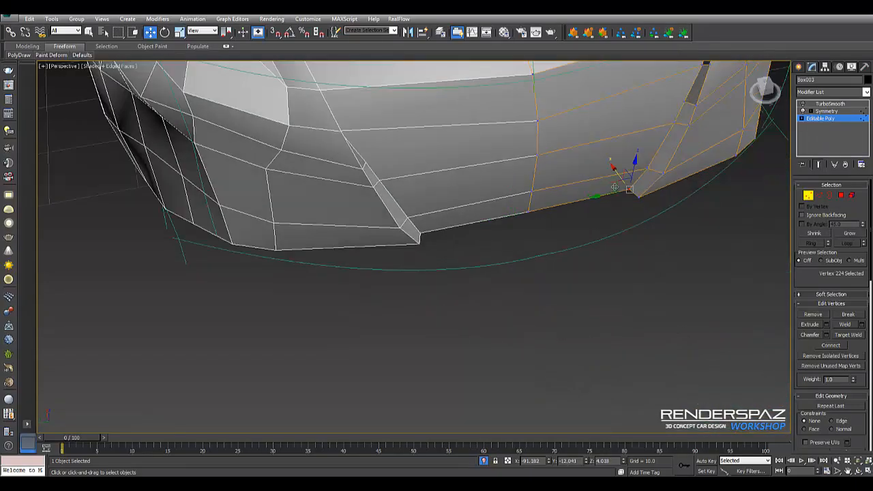
pyautogui.moveTo(615, 172); pyautogui.dragTo(613, 170)
# Reposition the bumper's bottom corner vertex beside the recess along X and Y, placing it at Y -13.644
pyautogui.keyDown('alt'); pyautogui.moveTo(613, 170); pyautogui.dragTo(670, 148, button='middle'); pyautogui.keyUp('alt')
pyautogui.click(651, 184)
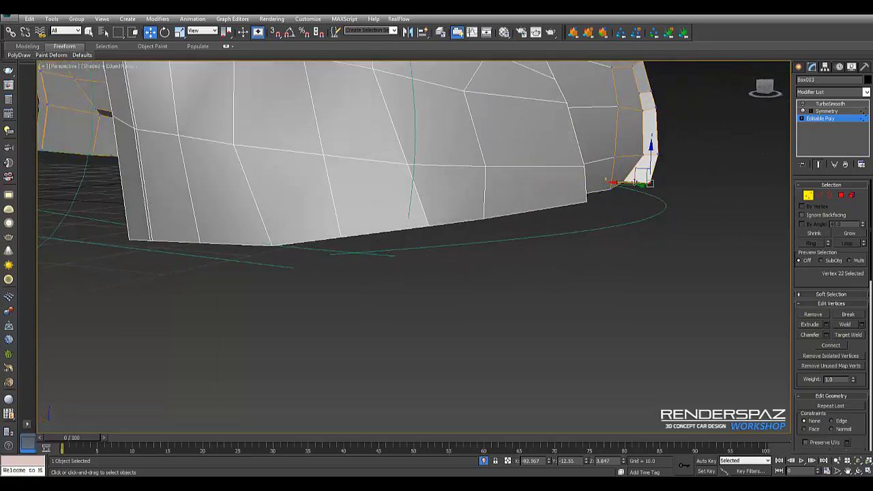
pyautogui.moveTo(624, 182); pyautogui.dragTo(642, 183)
pyautogui.keyDown('alt'); pyautogui.moveTo(660, 186); pyautogui.dragTo(680, 220, button='middle'); pyautogui.keyUp('alt')
pyautogui.moveTo(641, 190); pyautogui.dragTo(651, 191)
pyautogui.keyDown('alt'); pyautogui.moveTo(690, 214); pyautogui.dragTo(694, 197, button='middle'); pyautogui.keyUp('alt')
pyautogui.moveTo(694, 194); pyautogui.dragTo(698, 191)
pyautogui.moveTo(699, 190); pyautogui.dragTo(669, 222, button='middle')
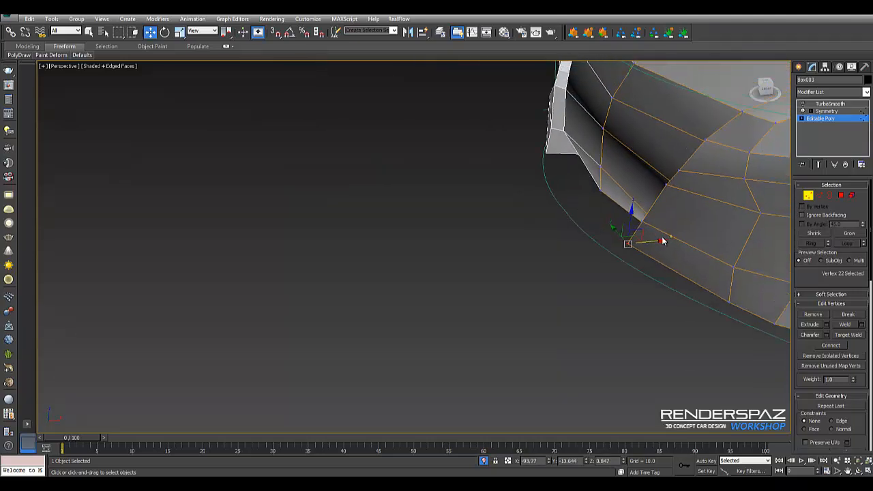
pyautogui.moveTo(659, 240); pyautogui.dragTo(664, 239)
# Shift the lower bumper vertices around the front corner rearward along X to round the bumper's outline
pyautogui.click(644, 220)
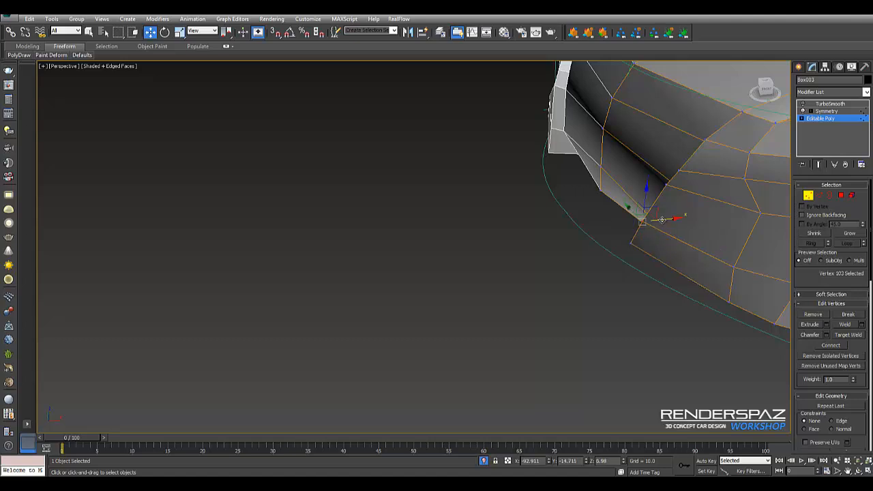
pyautogui.keyDown('alt'); pyautogui.moveTo(669, 220); pyautogui.dragTo(686, 244, button='middle'); pyautogui.keyUp('alt')
pyautogui.click(676, 231)
pyautogui.click(673, 230)
pyautogui.moveTo(690, 234); pyautogui.dragTo(704, 235)
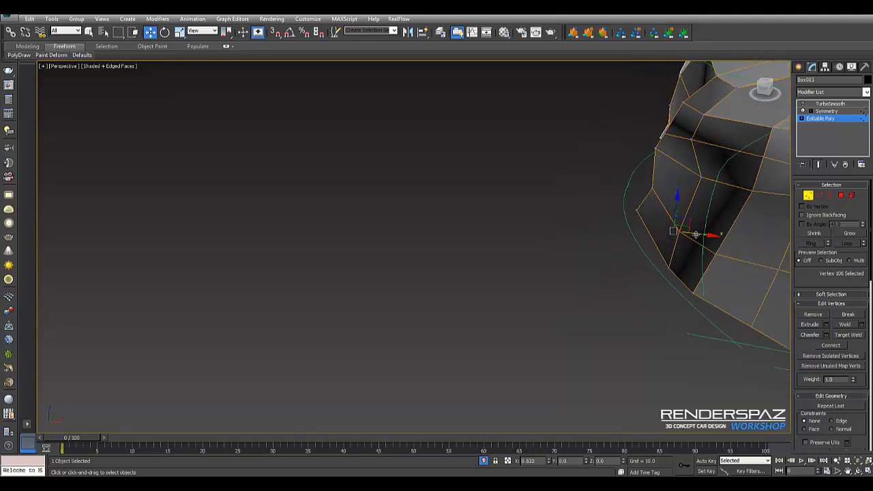
pyautogui.click(714, 254)
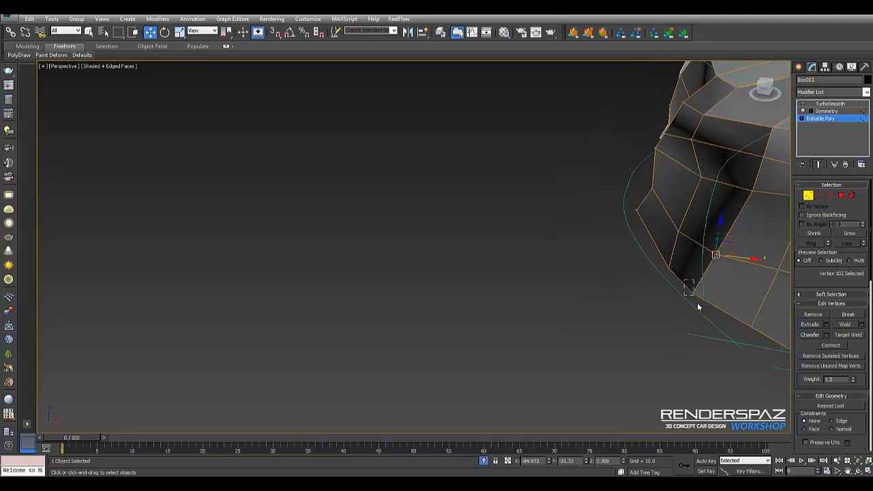
pyautogui.moveTo(698, 303); pyautogui.dragTo(699, 305)
pyautogui.moveTo(720, 296); pyautogui.dragTo(734, 298)
pyautogui.moveTo(703, 238)
pyautogui.mouseDown()
pyautogui.moveTo(719, 268)
pyautogui.moveTo(724, 256)
pyautogui.mouseUp()
pyautogui.moveTo(659, 260); pyautogui.dragTo(698, 271)
pyautogui.moveTo(670, 216); pyautogui.dragTo(688, 234)
# Move the bumper's bottom corner vertex beside the recess rearward to X -92.823 and check the front end's shape
pyautogui.keyDown('alt'); pyautogui.moveTo(718, 235); pyautogui.dragTo(782, 230, button='middle'); pyautogui.keyUp('alt')
pyautogui.moveTo(519, 244); pyautogui.dragTo(536, 263)
pyautogui.keyDown('alt'); pyautogui.moveTo(536, 262); pyautogui.dragTo(487, 273, button='middle'); pyautogui.keyUp('alt')
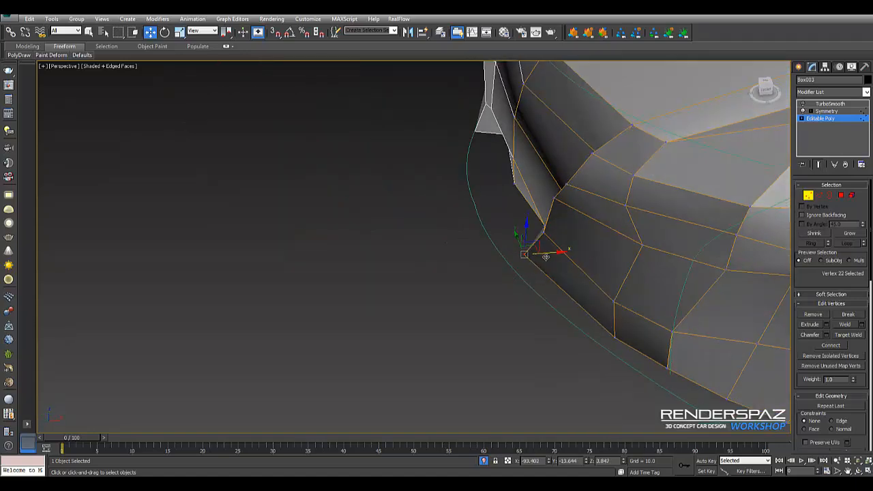
pyautogui.moveTo(546, 254); pyautogui.dragTo(552, 254)
pyautogui.keyDown('alt'); pyautogui.moveTo(573, 253); pyautogui.dragTo(641, 251, button='middle'); pyautogui.keyUp('alt')
pyautogui.scroll(-5, 621, 249)
pyautogui.scroll(5, 439, 198)
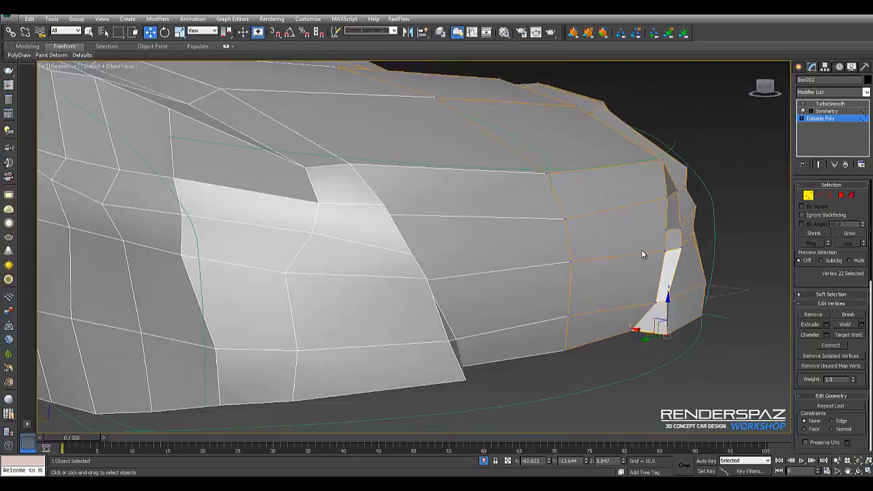
pyautogui.scroll(-3, 641, 252)
pyautogui.keyDown('alt'); pyautogui.moveTo(727, 275); pyautogui.dragTo(585, 218, button='middle'); pyautogui.keyUp('alt')
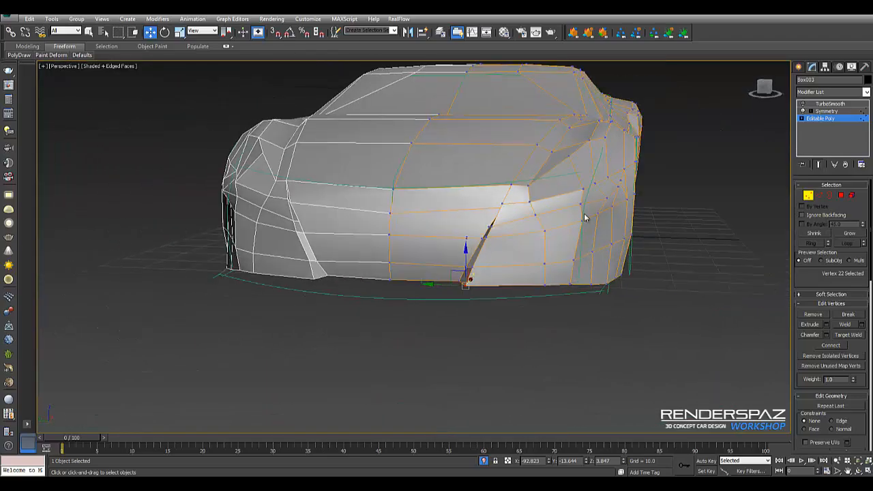
pyautogui.keyDown('alt'); pyautogui.moveTo(579, 254); pyautogui.dragTo(561, 261, button='middle'); pyautogui.keyUp('alt')
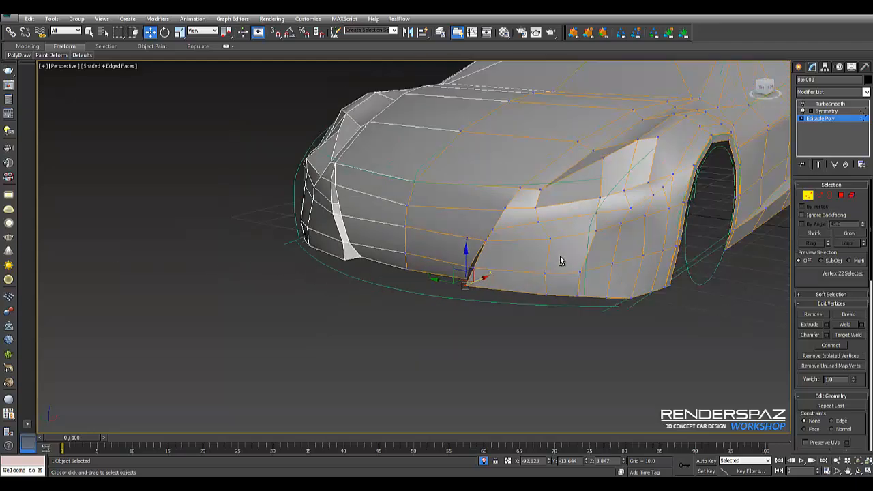
# Slide the bumper vertex below the headlight ridge toward the wheel arch with the Edge constraint
pyautogui.moveTo(621, 218); pyautogui.dragTo(668, 234, button='middle')
pyautogui.scroll(3, 556, 238)
pyautogui.click(586, 208)
pyautogui.scroll(-3, 577, 227)
pyautogui.scroll(3, 667, 233)
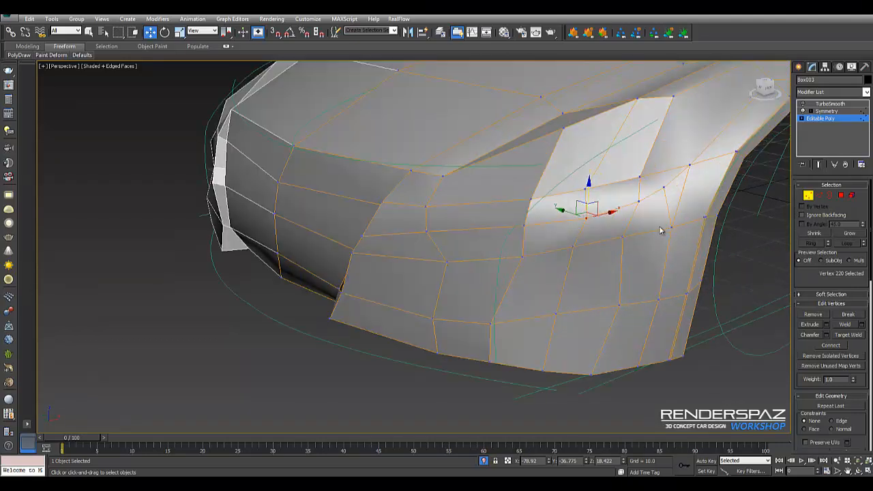
pyautogui.click(637, 200)
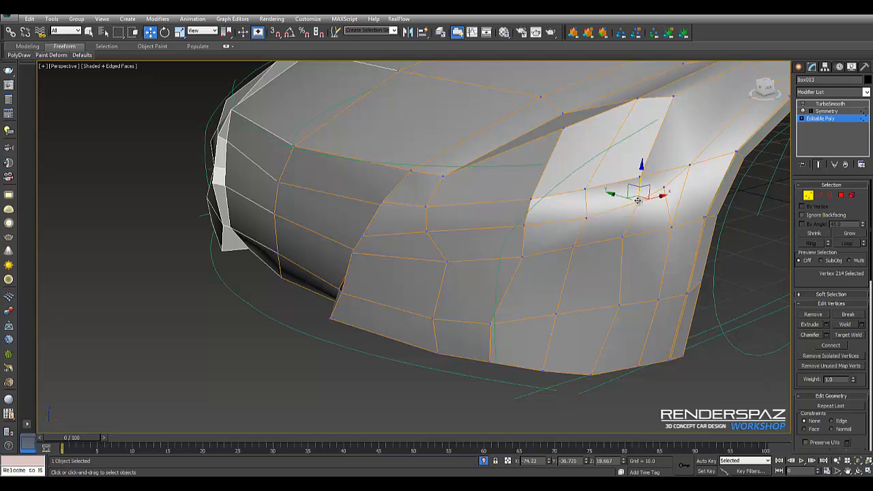
pyautogui.click(622, 232)
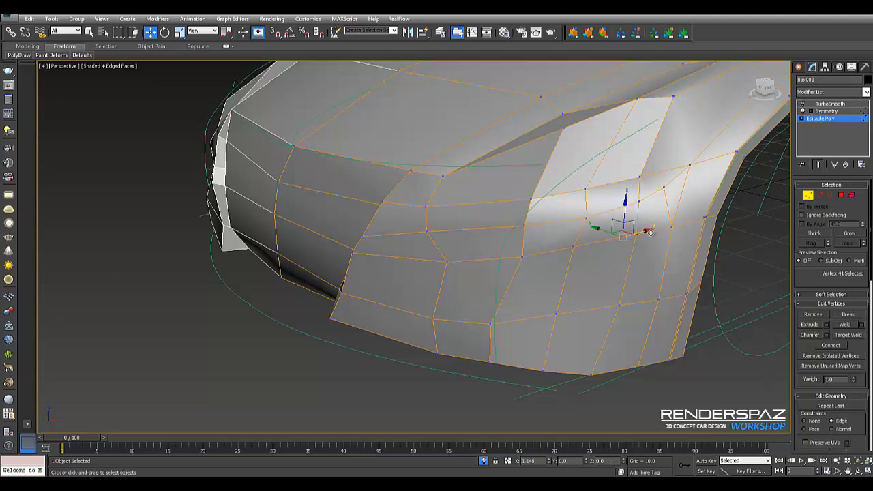
# Shift the bumper vertex below the headlight outward to round the corner, and select the two vertices at the headlight's lower edge
pyautogui.click(601, 352)
pyautogui.keyDown('alt'); pyautogui.moveTo(613, 361); pyautogui.dragTo(585, 384, button='middle'); pyautogui.keyUp('alt')
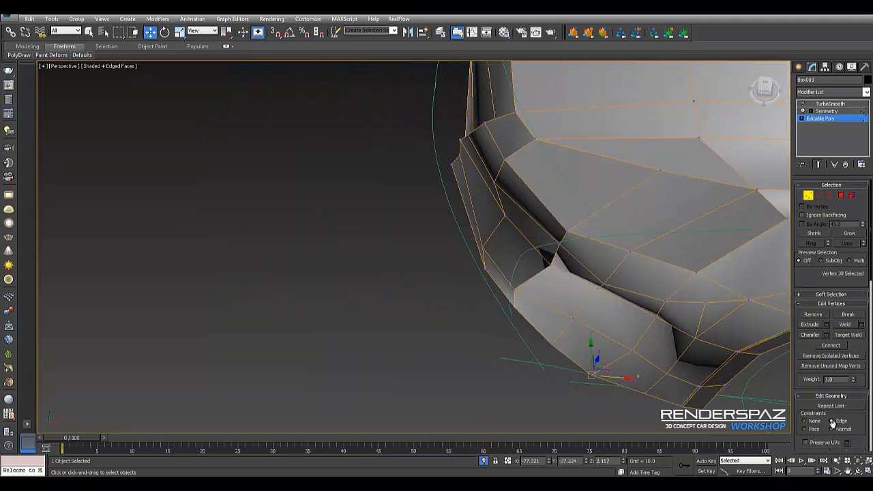
pyautogui.click(579, 317)
pyautogui.click(573, 318)
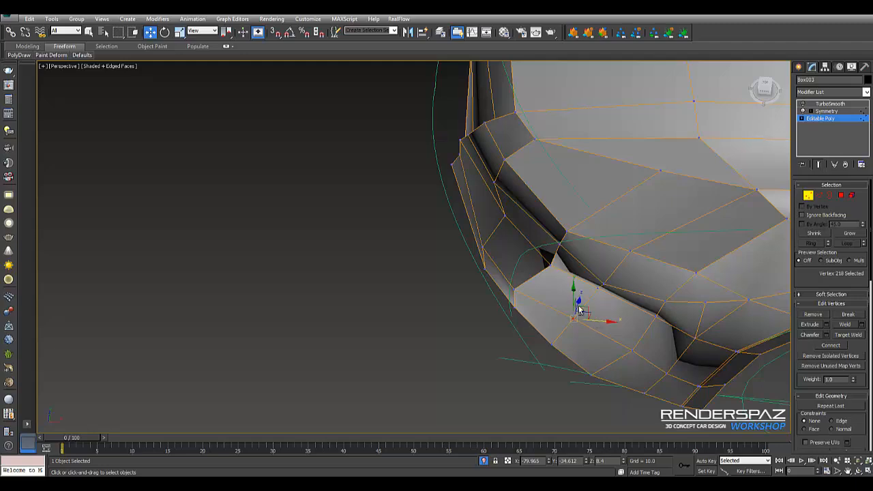
pyautogui.keyDown('alt'); pyautogui.moveTo(579, 307); pyautogui.dragTo(603, 321, button='middle'); pyautogui.keyUp('alt')
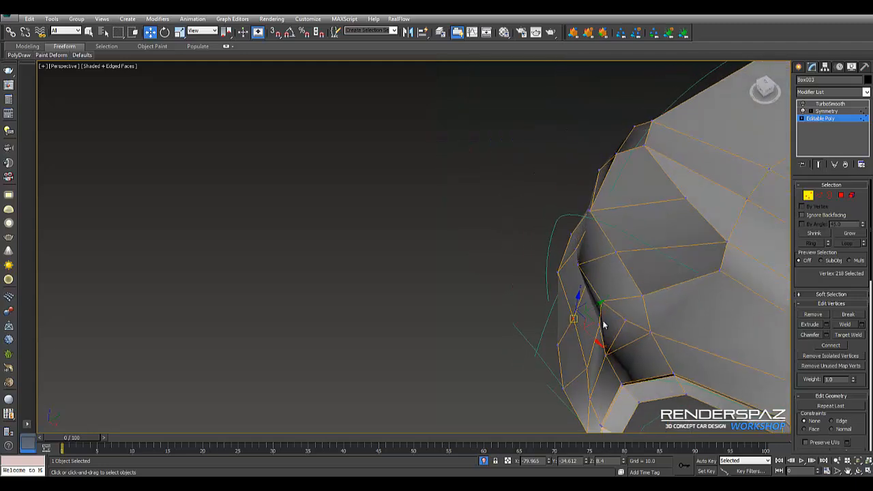
pyautogui.click(592, 368)
pyautogui.keyDown('alt'); pyautogui.moveTo(594, 368); pyautogui.dragTo(552, 289, button='middle'); pyautogui.keyUp('alt')
pyautogui.click(526, 292)
pyautogui.moveTo(542, 301); pyautogui.dragTo(531, 296)
pyautogui.keyDown('alt'); pyautogui.moveTo(556, 313); pyautogui.dragTo(555, 181, button='middle'); pyautogui.keyUp('alt')
pyautogui.click(507, 262)
pyautogui.keyDown('ctrl'); pyautogui.click(515, 276); pyautogui.keyUp('ctrl')
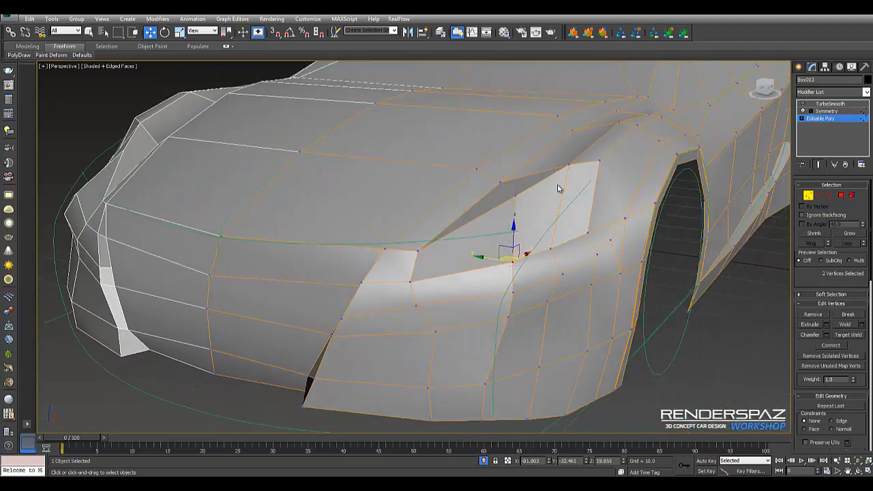
# Move the upper inner vertex of the recess's side wall toward the centre line to Y -18.223
pyautogui.keyDown('alt'); pyautogui.moveTo(457, 279); pyautogui.dragTo(353, 319, button='middle'); pyautogui.keyUp('alt')
pyautogui.click(409, 300)
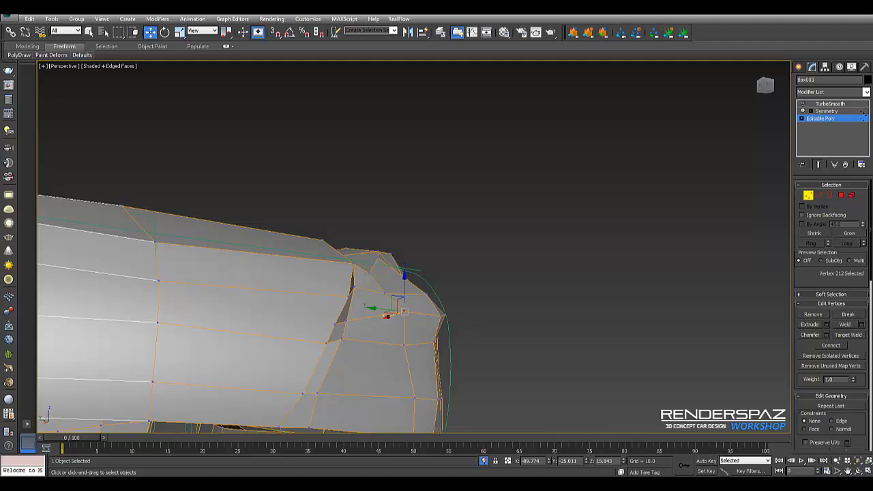
pyautogui.keyDown('alt'); pyautogui.moveTo(353, 319); pyautogui.dragTo(481, 199, button='middle'); pyautogui.keyUp('alt')
pyautogui.click(467, 230)
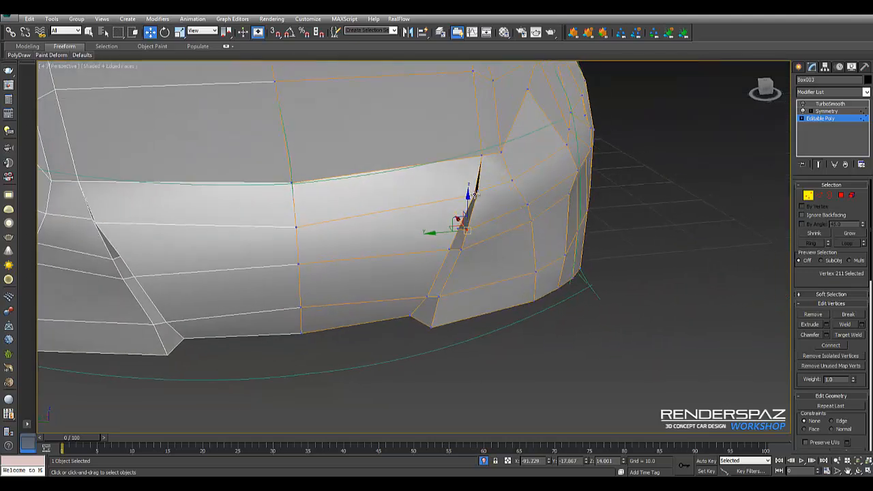
pyautogui.click(476, 194)
pyautogui.moveTo(464, 197); pyautogui.dragTo(454, 198)
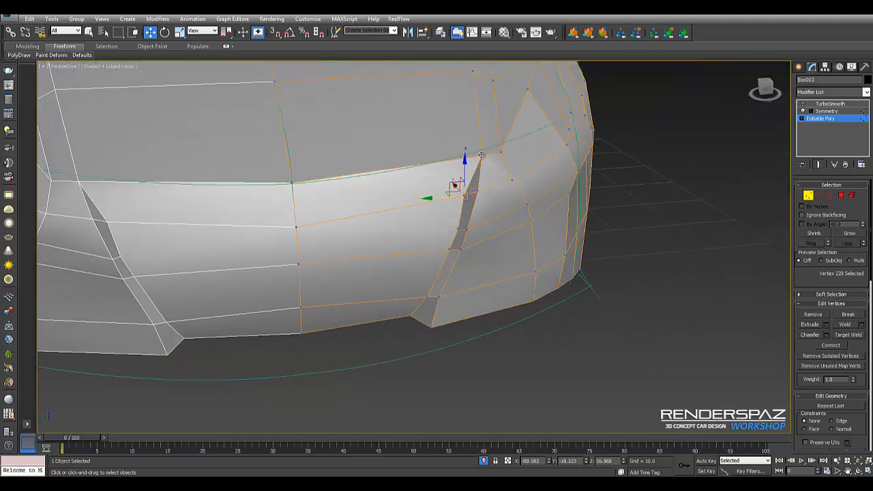
# Cut a new edge from the side wall's upper inner vertex across the hood's front edge to the hood vertex above
pyautogui.click(481, 155)
pyautogui.keyDown('alt'); pyautogui.moveTo(481, 156); pyautogui.dragTo(512, 169, button='middle'); pyautogui.keyUp('alt')
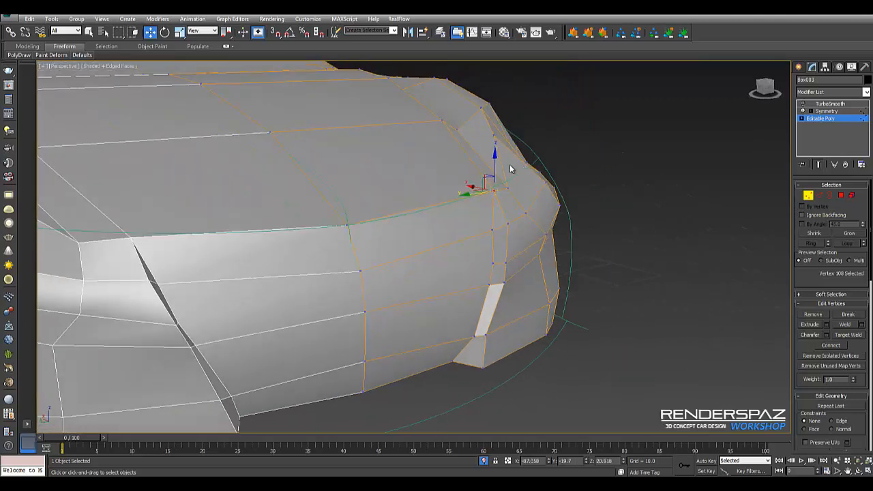
pyautogui.hotkey('alt', 'c')
pyautogui.click(489, 230)
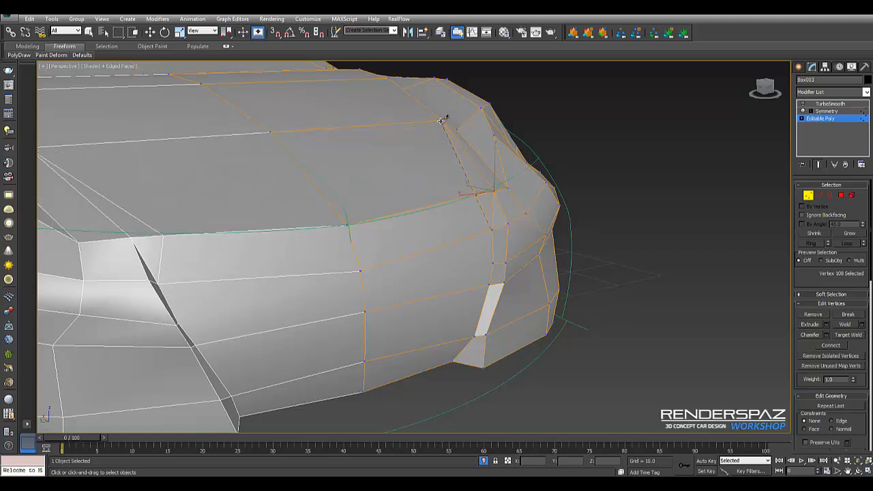
pyautogui.rightClick(482, 201)
# Move the new vertex on the hood's front edge outward to Y -18.705 and shift it rearward along X
pyautogui.click(476, 195)
pyautogui.keyDown('alt'); pyautogui.moveTo(514, 209); pyautogui.dragTo(473, 196, button='middle'); pyautogui.keyUp('alt')
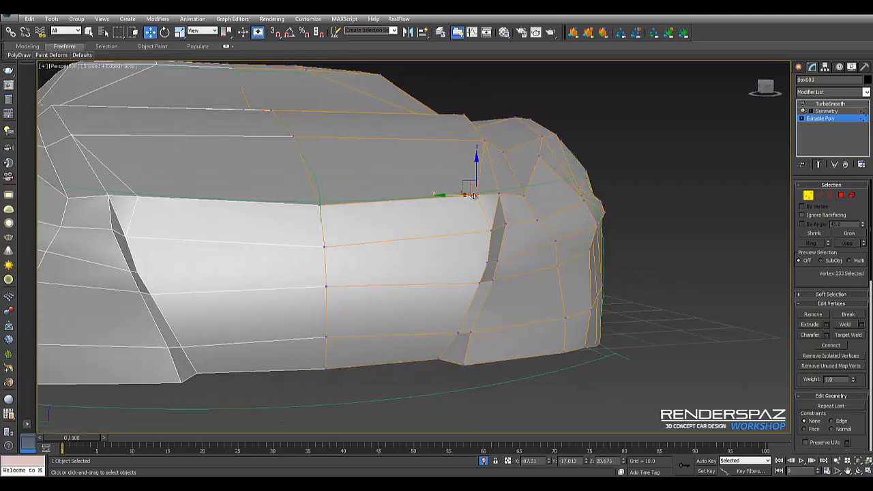
pyautogui.moveTo(454, 196); pyautogui.dragTo(466, 194)
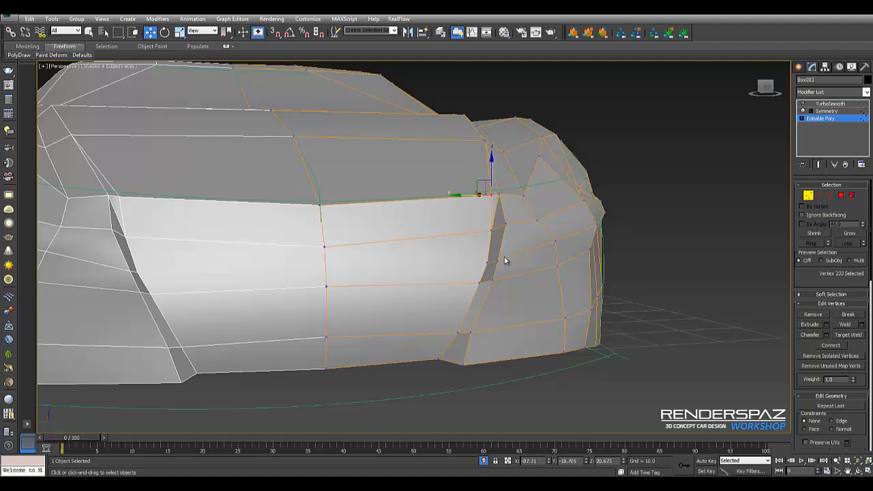
pyautogui.keyDown('alt'); pyautogui.moveTo(502, 259); pyautogui.dragTo(488, 189, button='middle'); pyautogui.keyUp('alt')
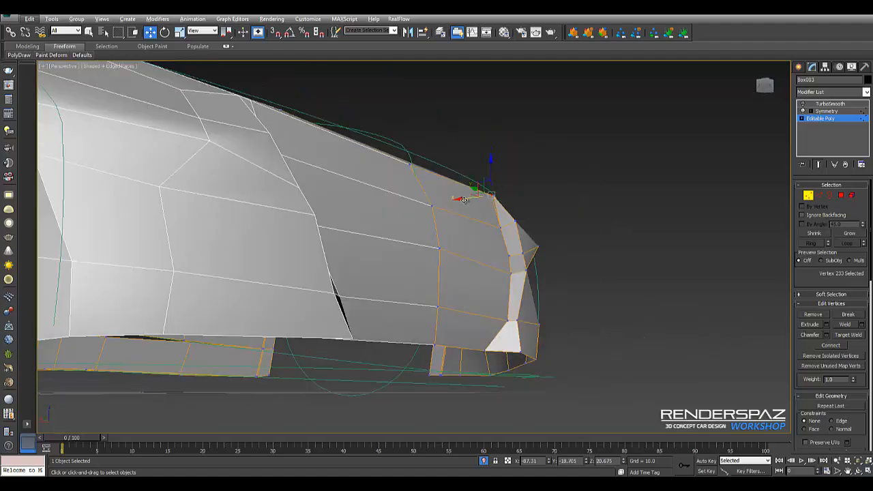
pyautogui.moveTo(464, 200); pyautogui.dragTo(453, 202)
# Remove the leftover diagonal edge beside the new cut at the recess's upper corner
pyautogui.moveTo(487, 230)
pyautogui.keyDown('alt'); pyautogui.mouseDown(button='middle')
pyautogui.moveTo(503, 241)
pyautogui.moveTo(498, 215)
pyautogui.moveTo(480, 232)
pyautogui.mouseUp(button='middle'); pyautogui.keyUp('alt')
pyautogui.press('2')
pyautogui.click(498, 215)
pyautogui.press('Delete')
pyautogui.press('q')
# Lower the hood front-edge vertex beside the recess corner to Z 20.107, and move it and its outer neighbour outward, the neighbour to Y -20.155
pyautogui.moveTo(349, 204); pyautogui.dragTo(359, 186, button='middle')
pyautogui.click(808, 196)
pyautogui.press('w')
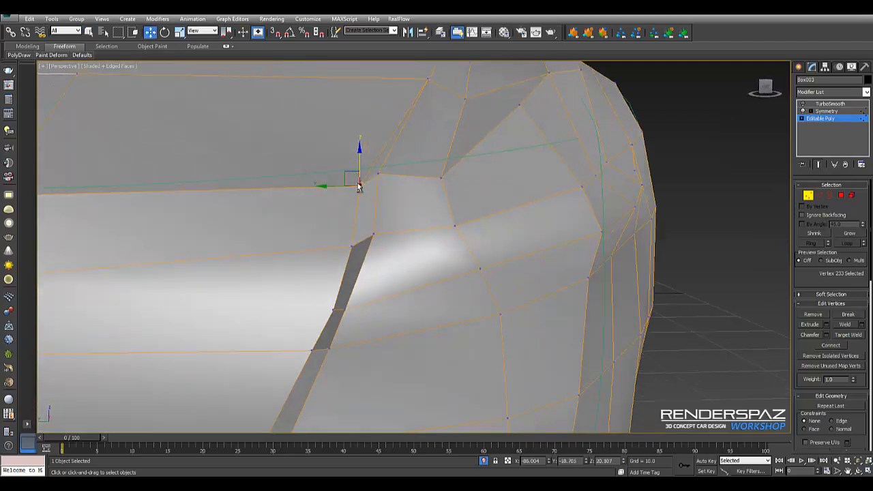
pyautogui.click(374, 235)
pyautogui.keyDown('alt'); pyautogui.moveTo(377, 234); pyautogui.dragTo(395, 234, button='middle'); pyautogui.keyUp('alt')
pyautogui.moveTo(352, 234); pyautogui.dragTo(352, 316)
pyautogui.click(350, 185)
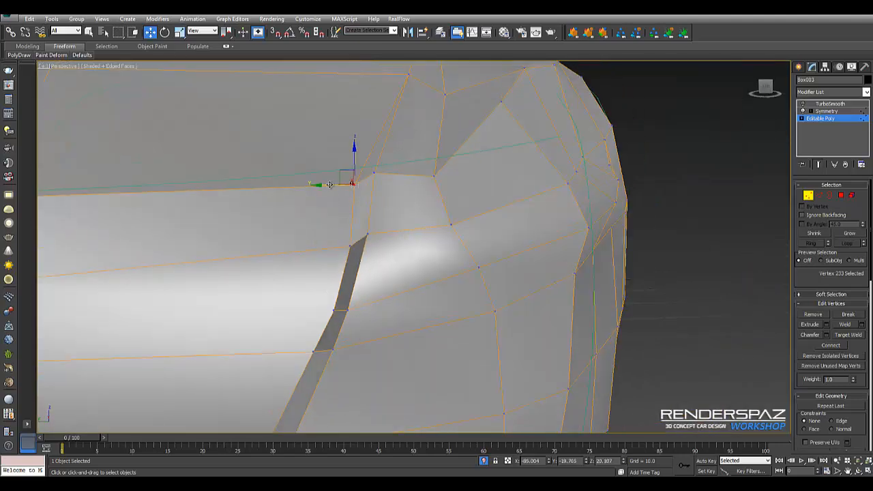
pyautogui.moveTo(339, 183); pyautogui.dragTo(372, 174)
pyautogui.click(375, 172)
pyautogui.click(377, 181)
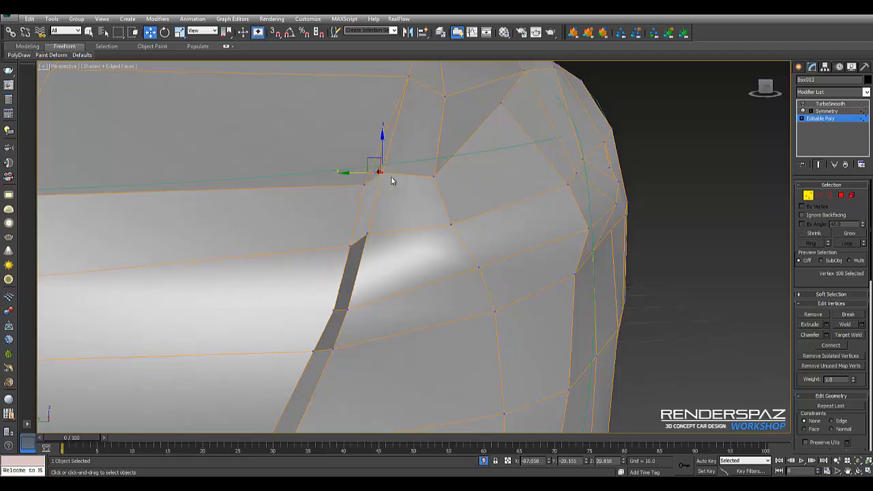
# Adjust the height of the centre-line vertex on the hood's front edge to Z 19.773
pyautogui.keyDown('alt'); pyautogui.moveTo(391, 176); pyautogui.dragTo(343, 183, button='middle'); pyautogui.keyUp('alt')
pyautogui.scroll(-3, 366, 194)
pyautogui.keyDown('alt'); pyautogui.moveTo(436, 135); pyautogui.dragTo(422, 223, button='middle'); pyautogui.keyUp('alt')
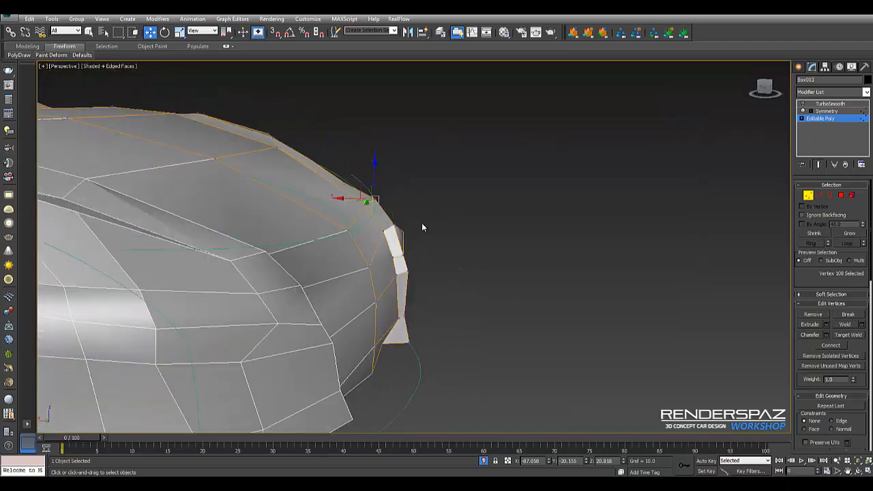
pyautogui.click(350, 234)
pyautogui.moveTo(349, 234)
pyautogui.keyDown('alt'); pyautogui.mouseDown(button='middle')
pyautogui.moveTo(232, 243)
pyautogui.moveTo(363, 224)
pyautogui.mouseUp(button='middle'); pyautogui.keyUp('alt')
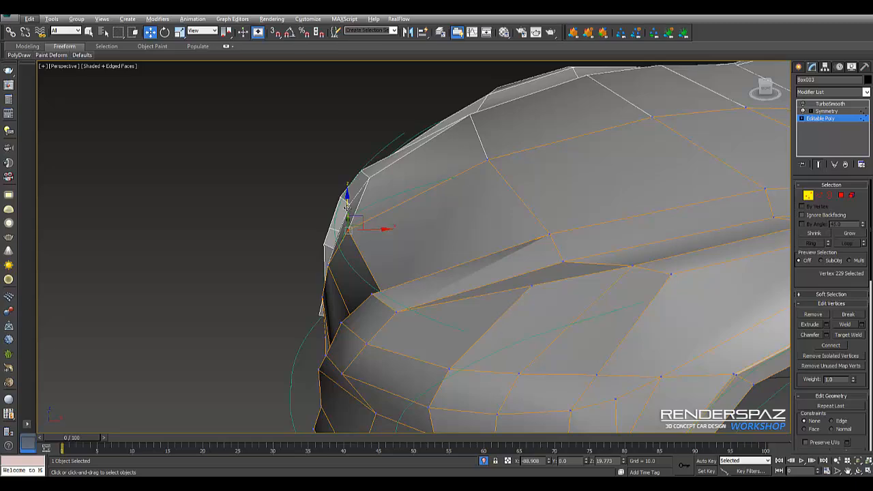
pyautogui.keyDown('alt'); pyautogui.moveTo(378, 242); pyautogui.dragTo(513, 253, button='middle'); pyautogui.keyUp('alt')
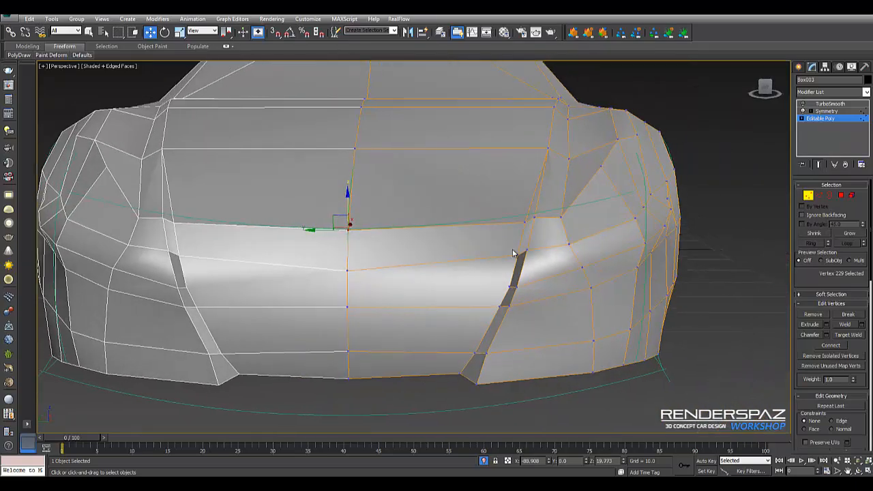
# Cut a new horizontal edge across the recess face from the side wall's middle vertex to the centre line
pyautogui.press('q')
pyautogui.click(513, 287)
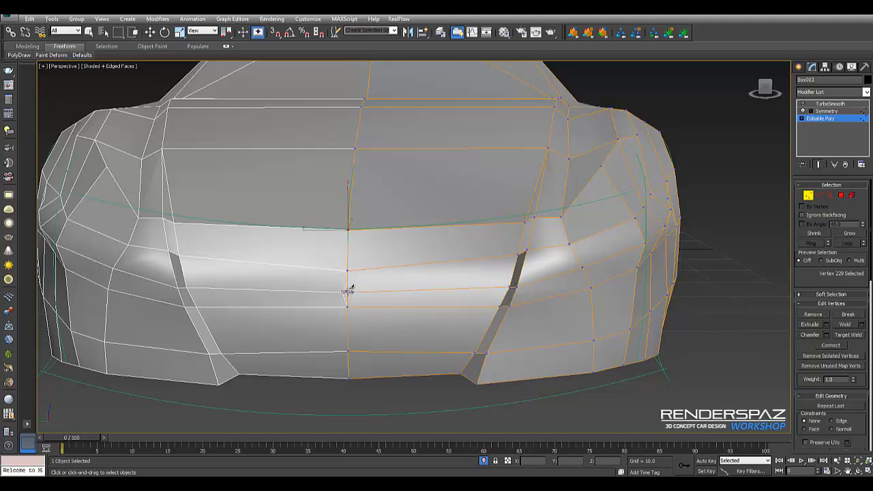
pyautogui.press('w')
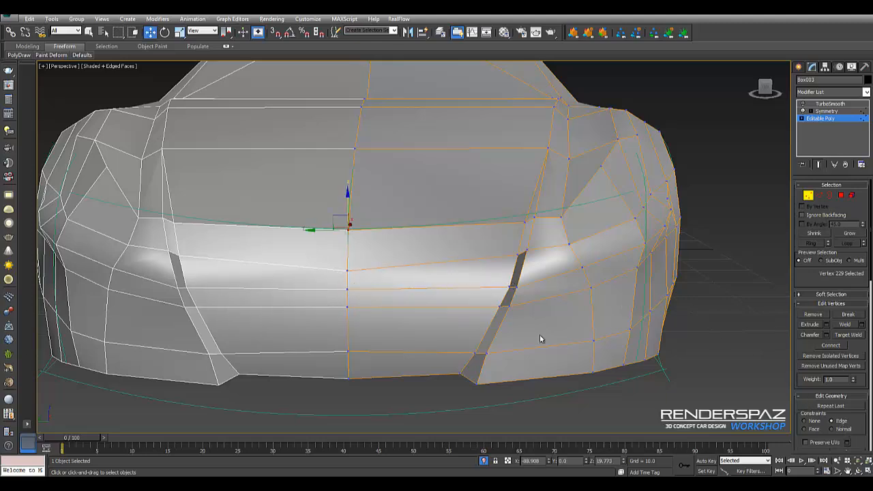
# With the Edge constraint, slide the recess face's two lower vertex rows downward, bringing the lowest one close to the bottom edge
pyautogui.moveTo(490, 299)
pyautogui.mouseDown()
pyautogui.moveTo(515, 314)
pyautogui.moveTo(504, 297)
pyautogui.moveTo(496, 312)
pyautogui.mouseUp()
pyautogui.click(348, 305)
pyautogui.moveTo(348, 295); pyautogui.dragTo(348, 316)
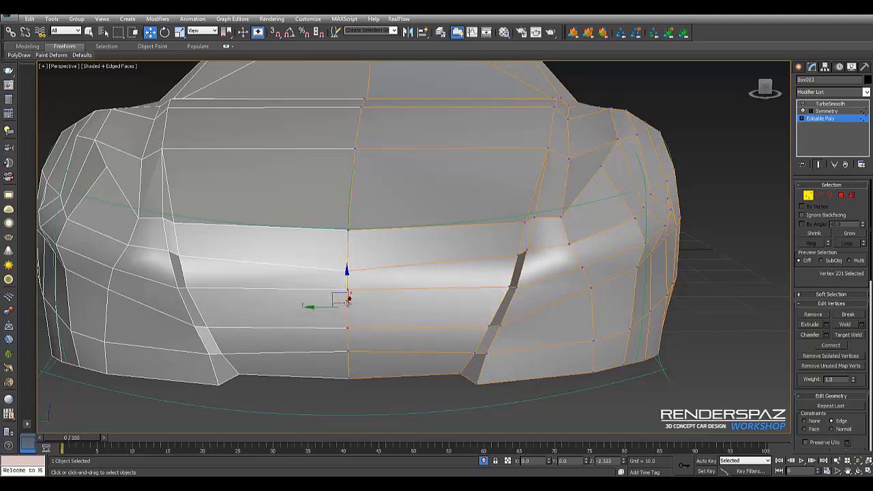
pyautogui.moveTo(501, 366); pyautogui.dragTo(502, 367)
pyautogui.moveTo(481, 329); pyautogui.dragTo(480, 346)
pyautogui.moveTo(329, 344); pyautogui.dragTo(362, 351)
pyautogui.moveTo(348, 335); pyautogui.dragTo(348, 356)
# Slide the outer bumper's lower vertex row down along its edges toward the bottom border, vertex by vertex up to the wheel arch
pyautogui.click(592, 341)
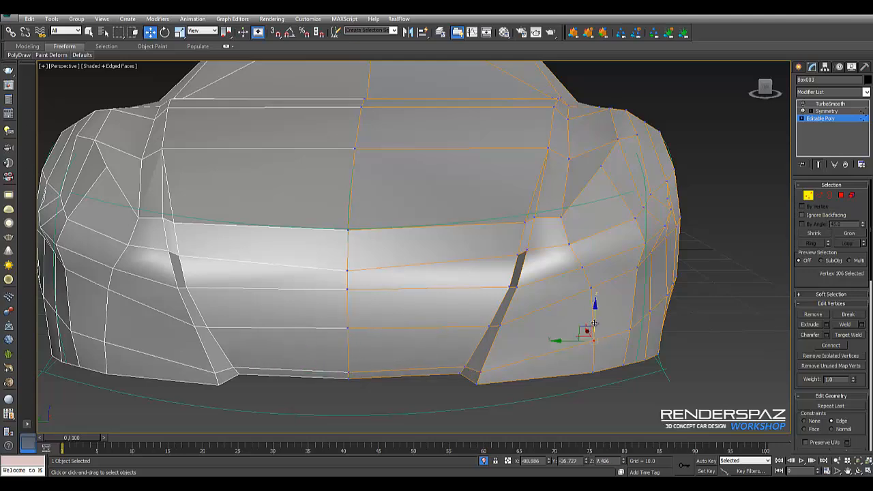
pyautogui.click(631, 331)
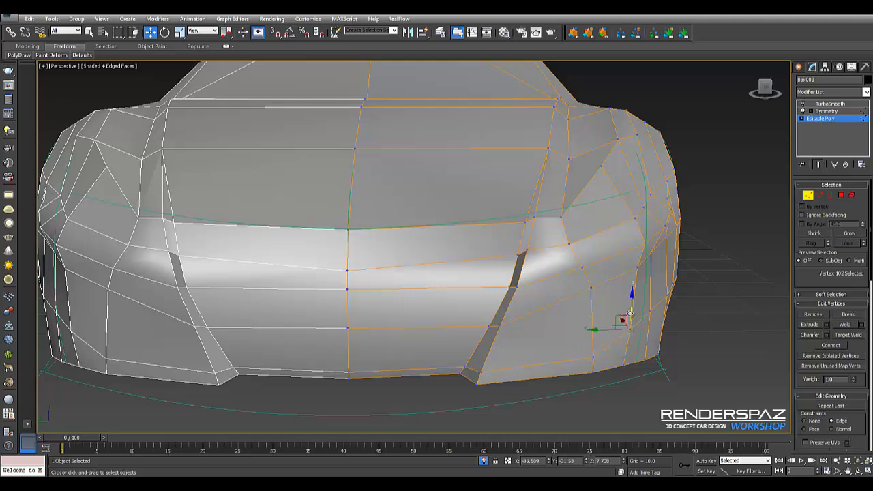
pyautogui.keyDown('alt'); pyautogui.moveTo(617, 344); pyautogui.dragTo(683, 331, button='middle'); pyautogui.keyUp('alt')
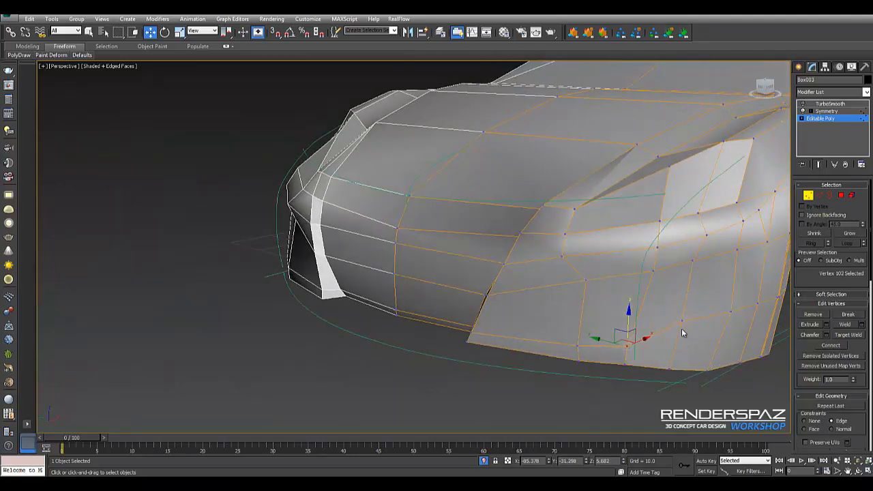
pyautogui.click(681, 316)
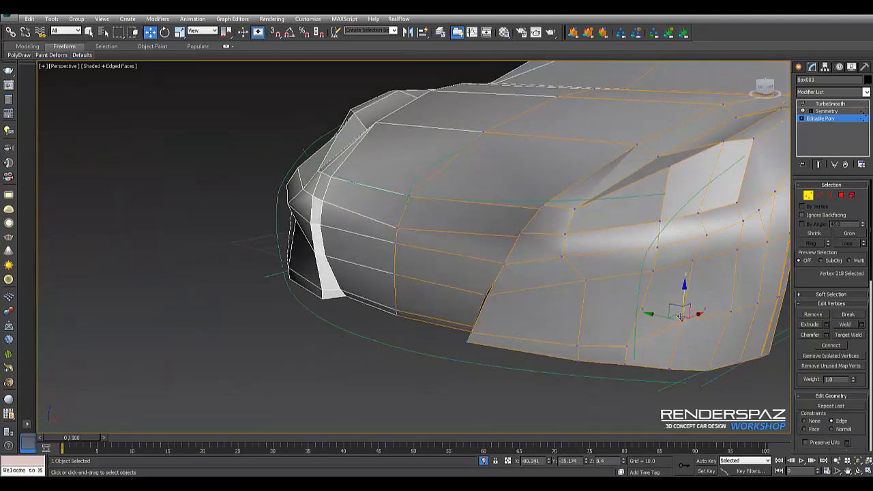
pyautogui.click(731, 307)
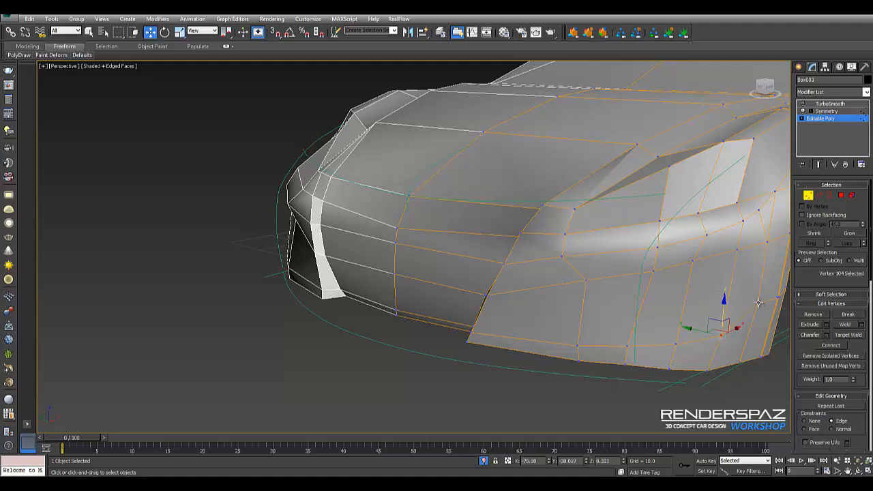
pyautogui.click(756, 301)
# Slide the centre-line vertex of the recess's row just below the hood edge slightly upward along its edge
pyautogui.keyDown('alt'); pyautogui.moveTo(652, 318); pyautogui.dragTo(555, 317, button='middle'); pyautogui.keyUp('alt')
pyautogui.scroll(8, 555, 317)
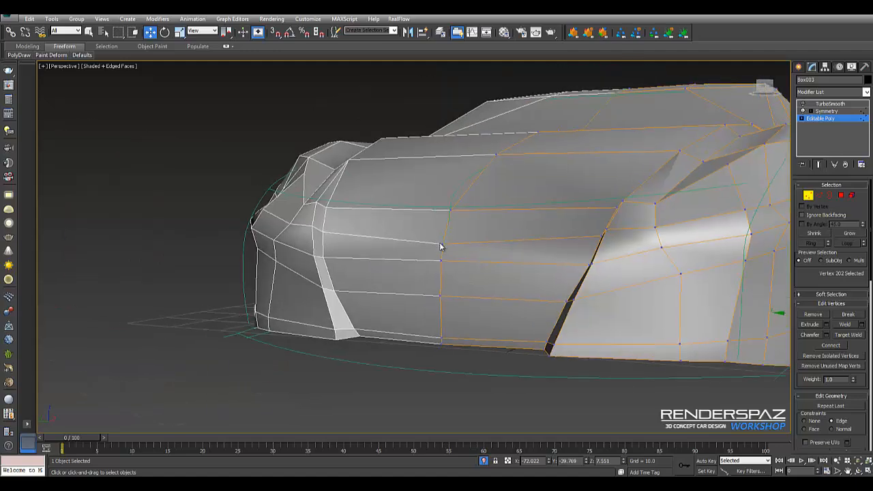
pyautogui.click(443, 243)
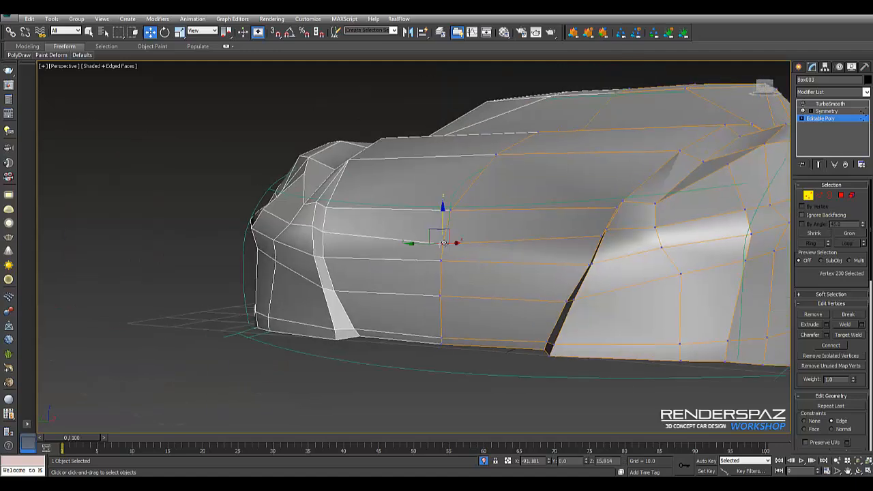
pyautogui.click(444, 280)
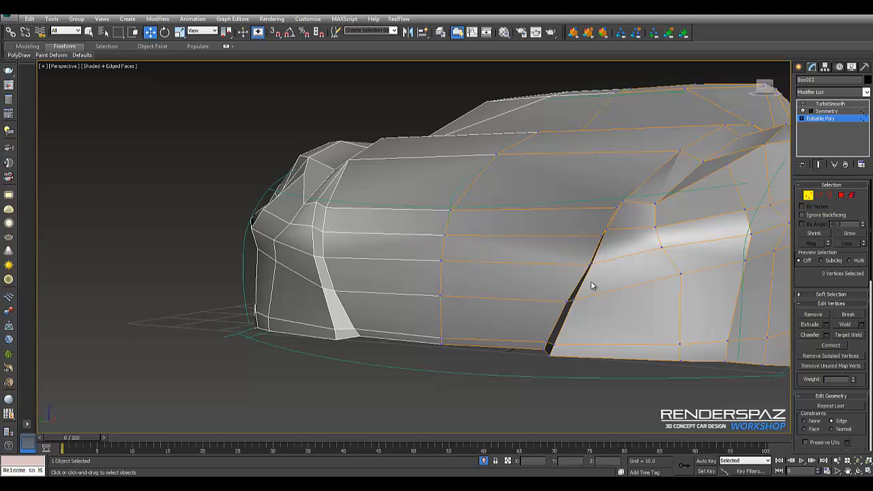
# Raise the two hood front-edge vertices at the recess's upper corner to Z 21.249
pyautogui.keyDown('alt'); pyautogui.moveTo(593, 286); pyautogui.dragTo(702, 298, button='middle'); pyautogui.keyUp('alt')
pyautogui.click(713, 283)
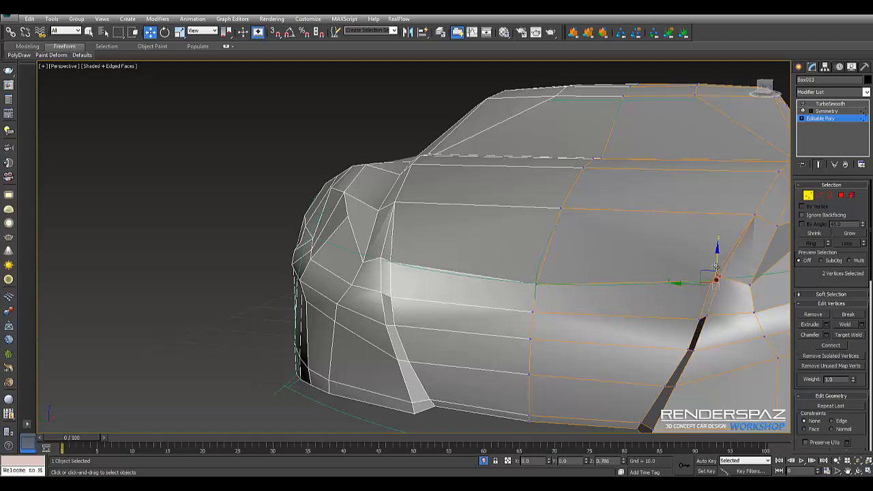
pyautogui.keyDown('alt'); pyautogui.moveTo(720, 277); pyautogui.dragTo(658, 287, button='middle'); pyautogui.keyUp('alt')
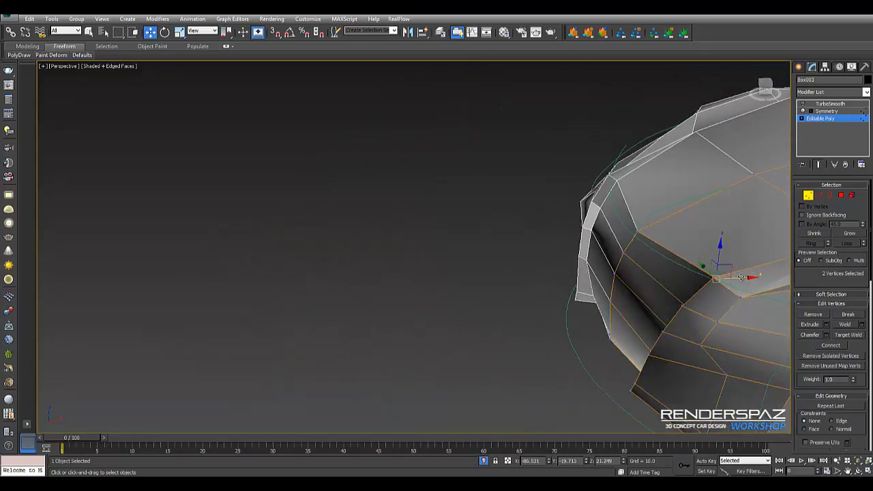
pyautogui.keyDown('alt'); pyautogui.moveTo(741, 277); pyautogui.dragTo(628, 292, button='middle'); pyautogui.keyUp('alt')
# Move the two vertices at the headlight's inner front corner rearward to X -84.828
pyautogui.keyDown('alt'); pyautogui.moveTo(659, 321); pyautogui.dragTo(670, 314, button='middle'); pyautogui.keyUp('alt')
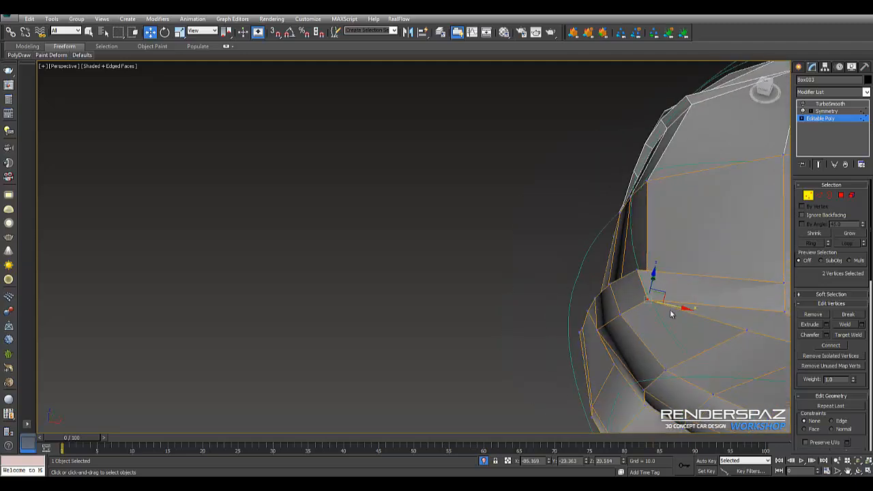
pyautogui.moveTo(674, 306); pyautogui.dragTo(698, 302)
pyautogui.keyDown('alt'); pyautogui.moveTo(647, 219); pyautogui.dragTo(776, 243, button='middle'); pyautogui.keyUp('alt')
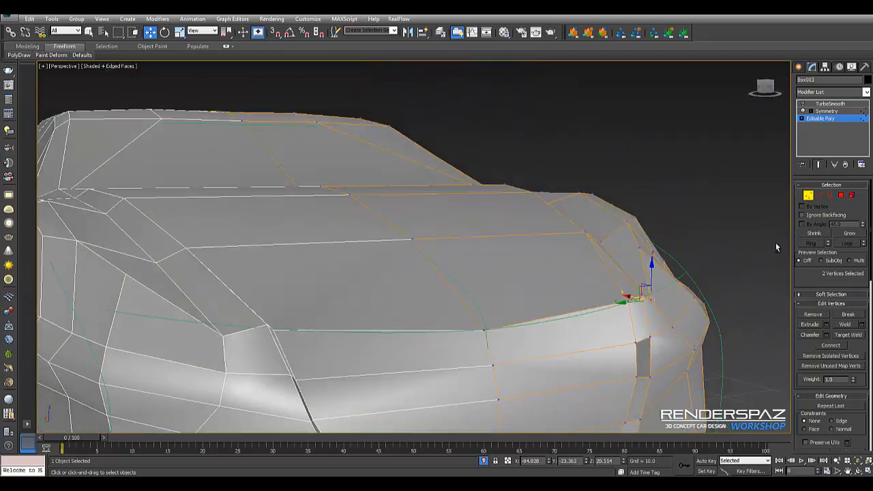
# Move the vertices at the middle of the headlight's lower edge rearward to X -80.866 and down to Z 19.388
pyautogui.click(694, 296)
pyautogui.keyDown('alt'); pyautogui.moveTo(714, 316); pyautogui.dragTo(677, 302, button='middle'); pyautogui.keyUp('alt')
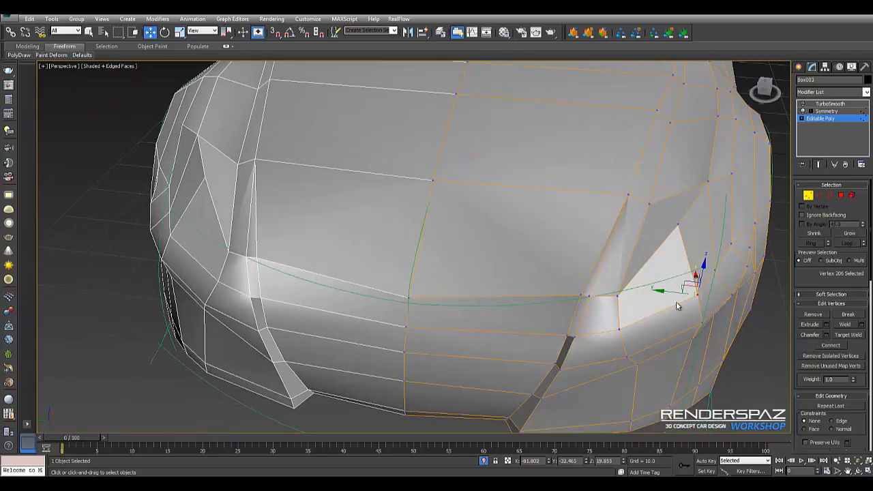
pyautogui.moveTo(683, 300); pyautogui.dragTo(703, 292)
pyautogui.keyDown('alt'); pyautogui.moveTo(704, 293); pyautogui.dragTo(750, 291, button='middle'); pyautogui.keyUp('alt')
pyautogui.moveTo(679, 288)
pyautogui.mouseDown()
pyautogui.moveTo(668, 286)
pyautogui.moveTo(687, 288)
pyautogui.mouseUp()
pyautogui.keyDown('alt'); pyautogui.moveTo(687, 281); pyautogui.dragTo(623, 288, button='middle'); pyautogui.keyUp('alt')
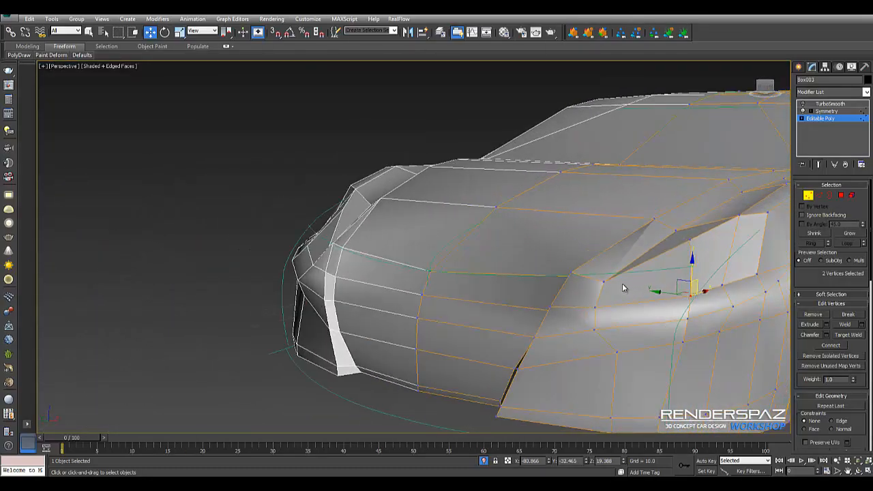
# Leave vertex editing, turn on the body's TurboSmooth modifier and deselect the car
pyautogui.moveTo(655, 318); pyautogui.dragTo(477, 308, button='middle')
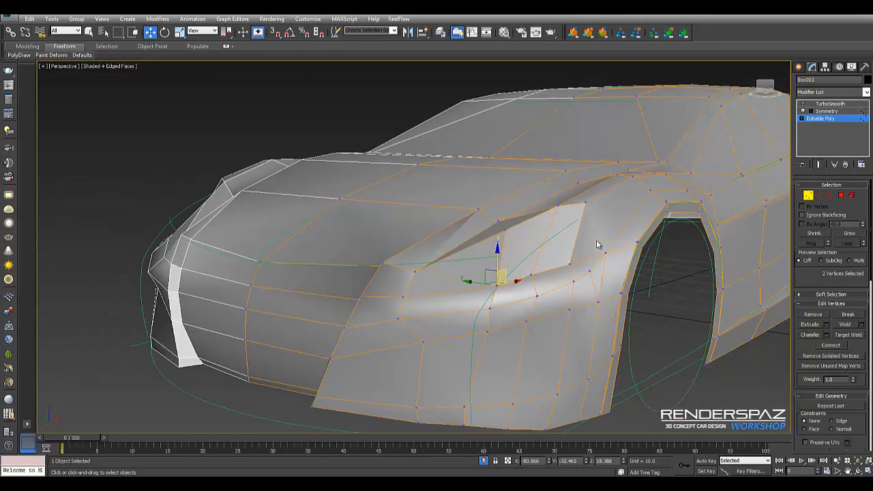
pyautogui.click(810, 195)
pyautogui.click(723, 390)
pyautogui.click(568, 186)
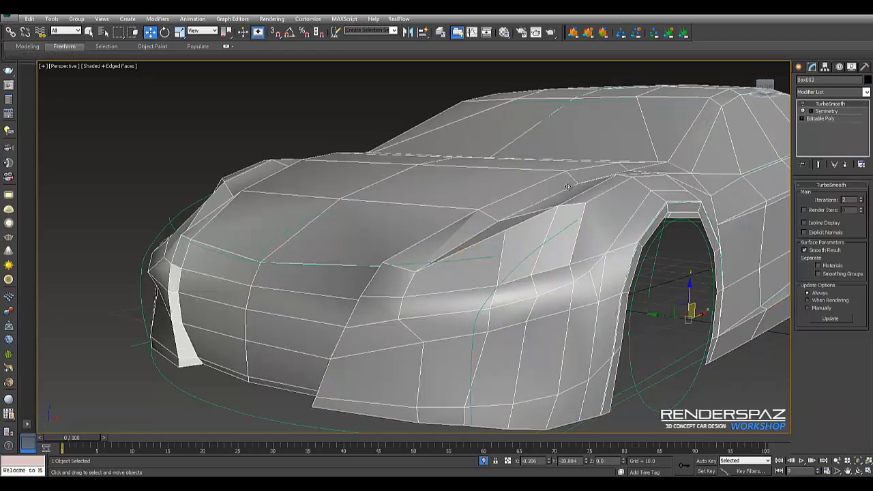
pyautogui.click(803, 104)
pyautogui.click(739, 390)
# Examine the smoothed wireframe's edge flow around the front bumper, headlight and recess
pyautogui.scroll(-3, 545, 375)
pyautogui.moveTo(546, 375); pyautogui.dragTo(566, 339, button='middle')
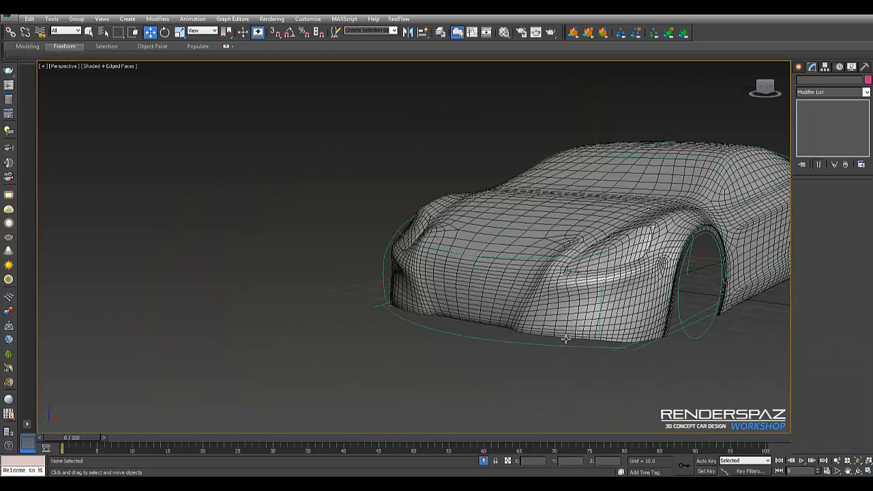
pyautogui.scroll(3, 566, 339)
pyautogui.scroll(-3, 515, 356)
pyautogui.moveTo(515, 356)
pyautogui.keyDown('alt'); pyautogui.mouseDown(button='middle')
pyautogui.moveTo(549, 366)
pyautogui.moveTo(518, 361)
pyautogui.mouseUp(button='middle'); pyautogui.keyUp('alt')
pyautogui.scroll(2, 549, 365)
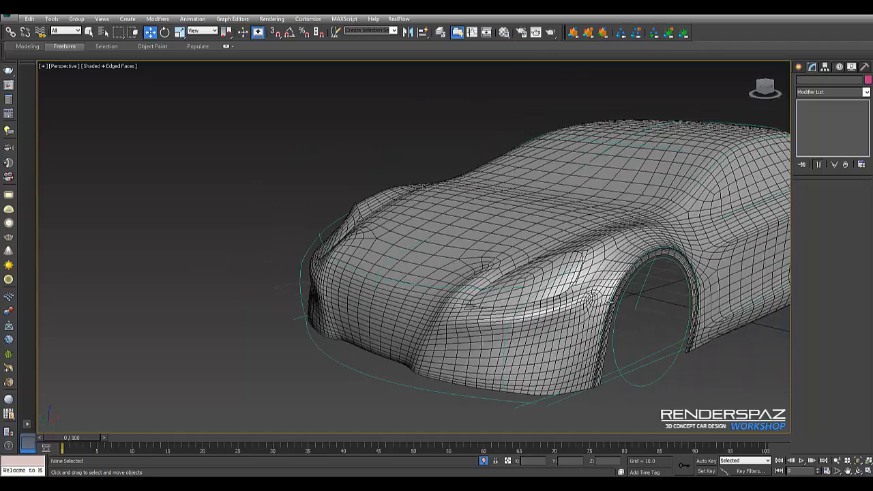
pyautogui.scroll(4, 518, 362)
pyautogui.scroll(-3, 524, 256)
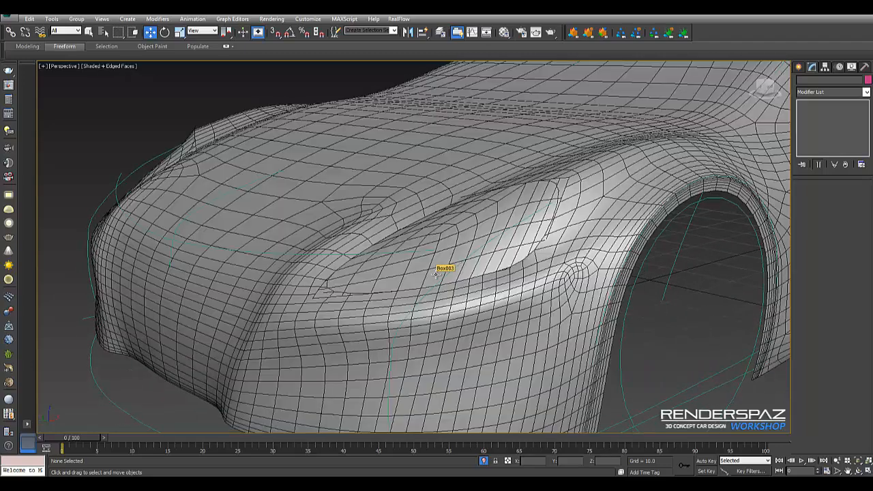
# Hide the edge display and examine the smoothed car's shaded surface from the front and side
pyautogui.press('F4')
pyautogui.scroll(-4, 457, 322)
pyautogui.keyDown('alt'); pyautogui.moveTo(457, 322); pyautogui.dragTo(571, 322, button='middle'); pyautogui.keyUp('alt')
pyautogui.scroll(3, 573, 265)
pyautogui.scroll(-4, 583, 321)
pyautogui.scroll(3, 546, 293)
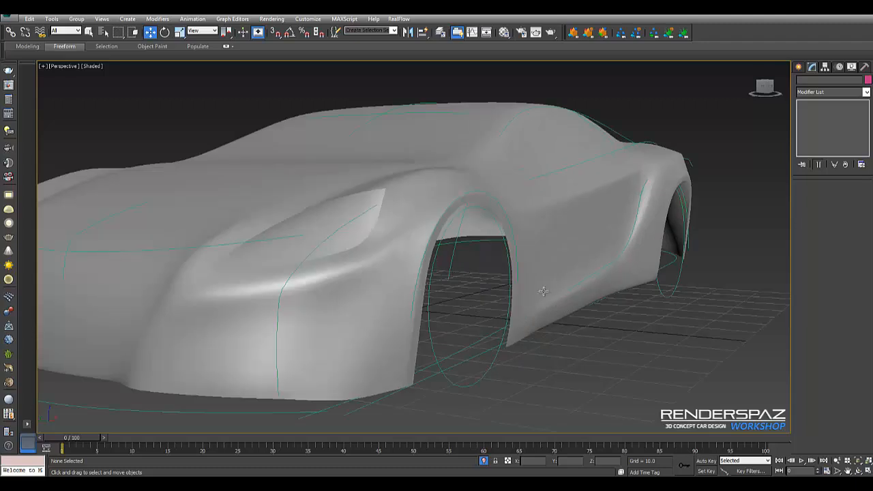
pyautogui.scroll(-3, 550, 297)
pyautogui.keyDown('alt'); pyautogui.moveTo(584, 262); pyautogui.dragTo(522, 327, button='middle'); pyautogui.keyUp('alt')
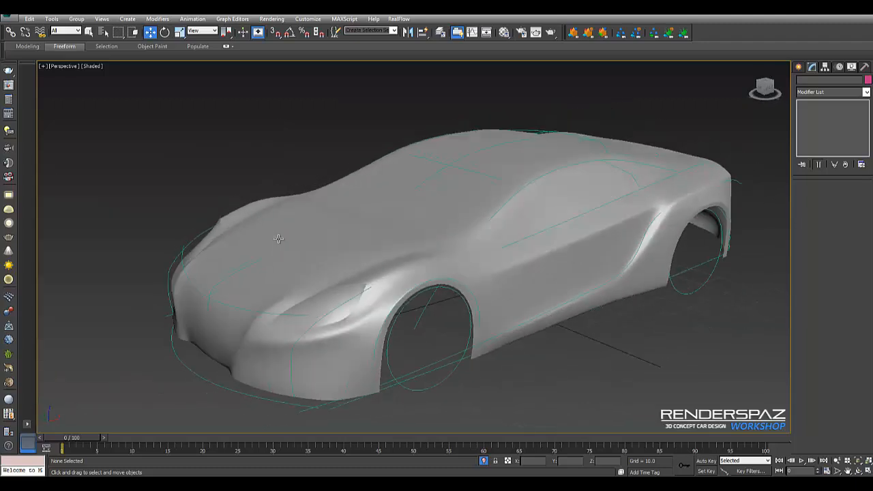
# Reselect the car body, turn off TurboSmooth and switch to edge editing at the Editable Poly level
pyautogui.click(432, 288)
pyautogui.scroll(4, 435, 289)
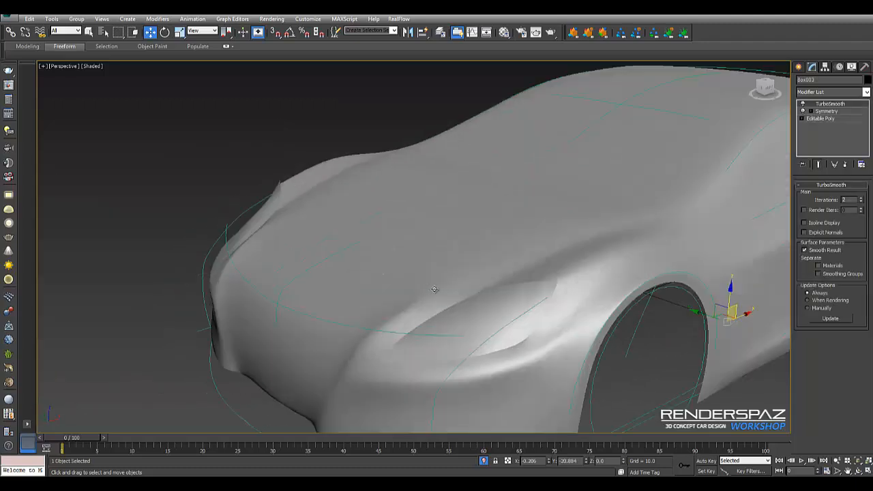
pyautogui.click(831, 120)
pyautogui.click(808, 196)
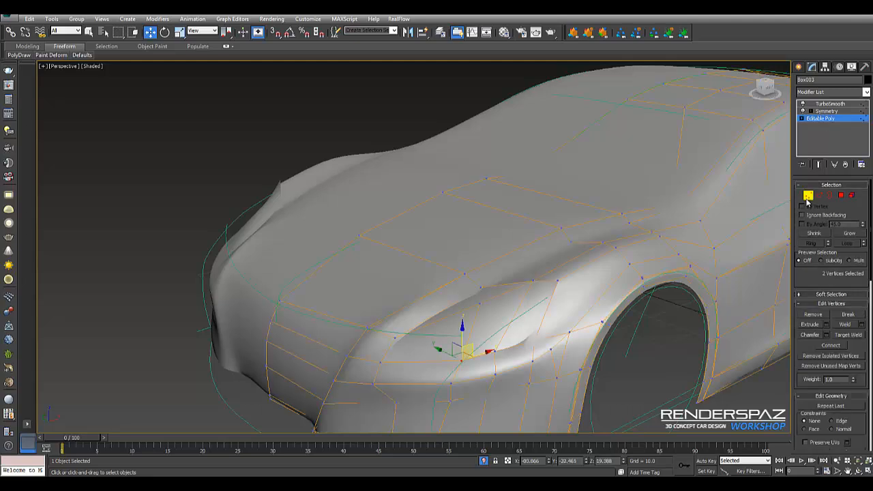
pyautogui.click(803, 105)
pyautogui.click(509, 245)
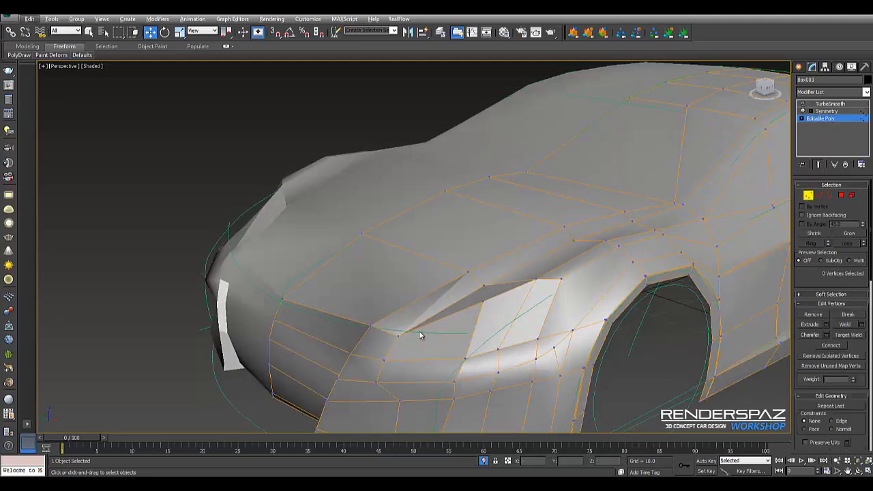
pyautogui.keyDown('alt'); pyautogui.moveTo(421, 334); pyautogui.dragTo(592, 305, button='middle'); pyautogui.keyUp('alt')
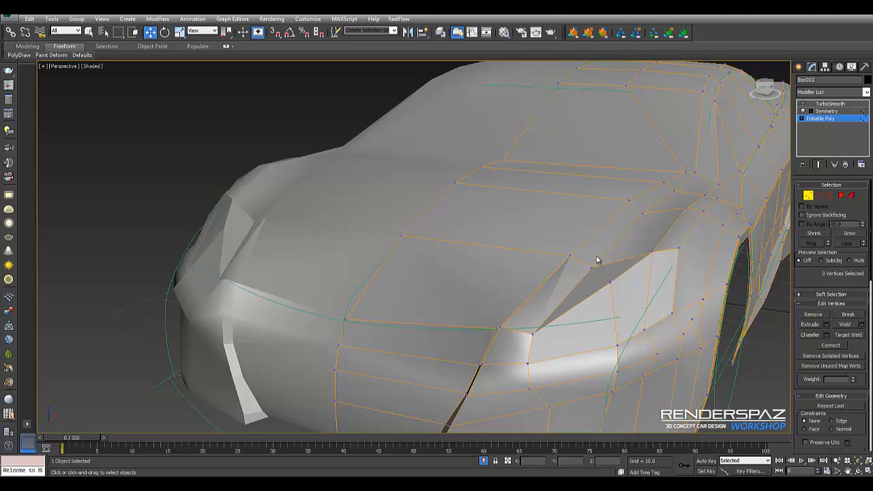
pyautogui.press('2')
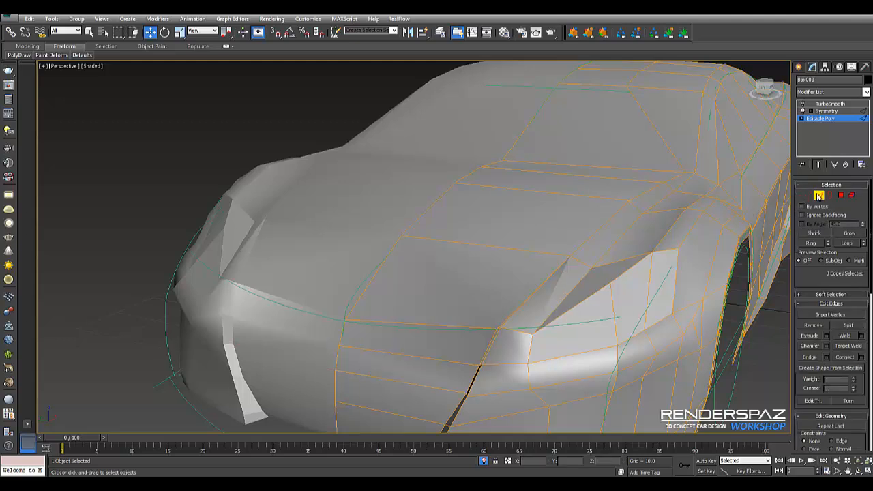
# Check the headlight polygons, switch to vertex editing and weld the overlapping vertices around the headlight
pyautogui.click(841, 196)
pyautogui.click(569, 322)
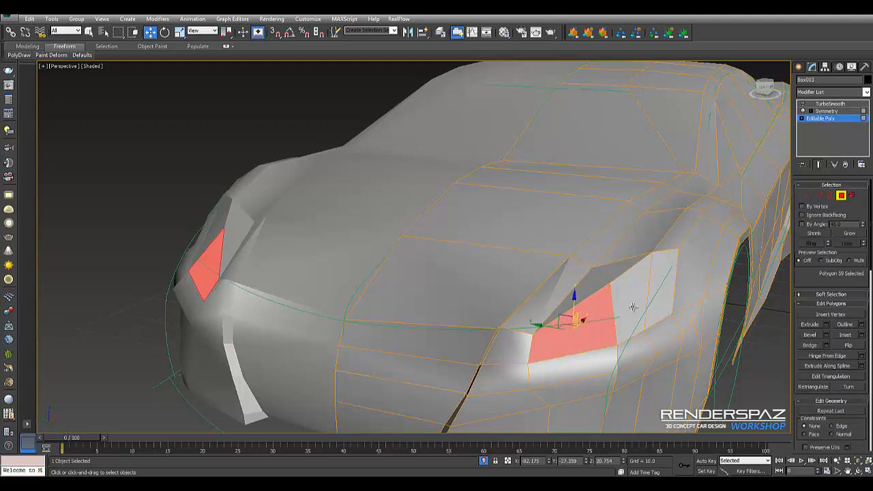
pyautogui.keyDown('ctrl'); pyautogui.click(633, 308); pyautogui.keyUp('ctrl')
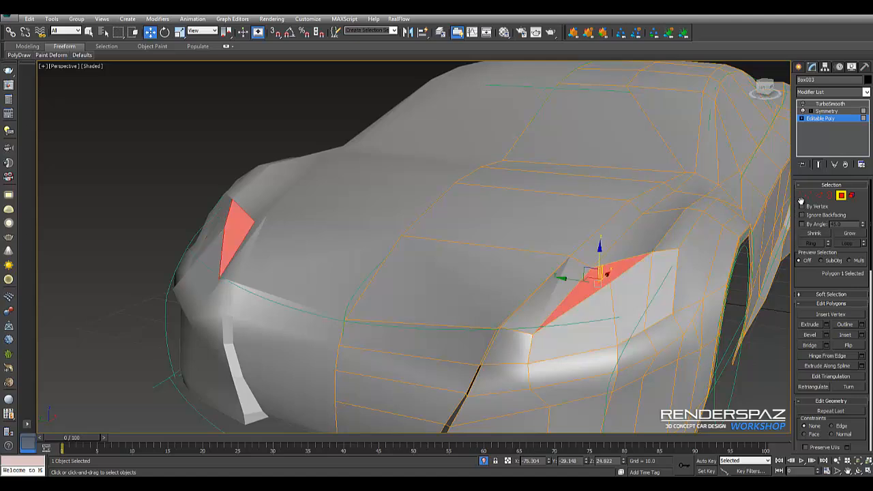
pyautogui.press('1')
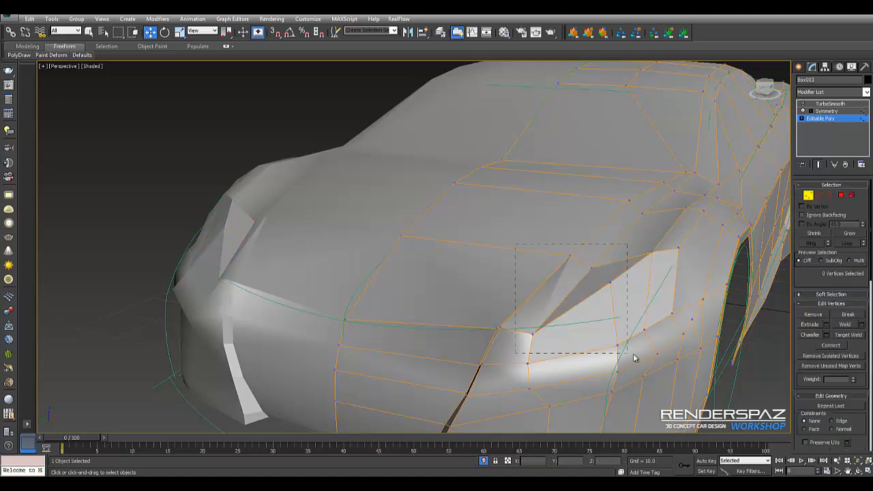
pyautogui.moveTo(691, 374); pyautogui.dragTo(692, 374)
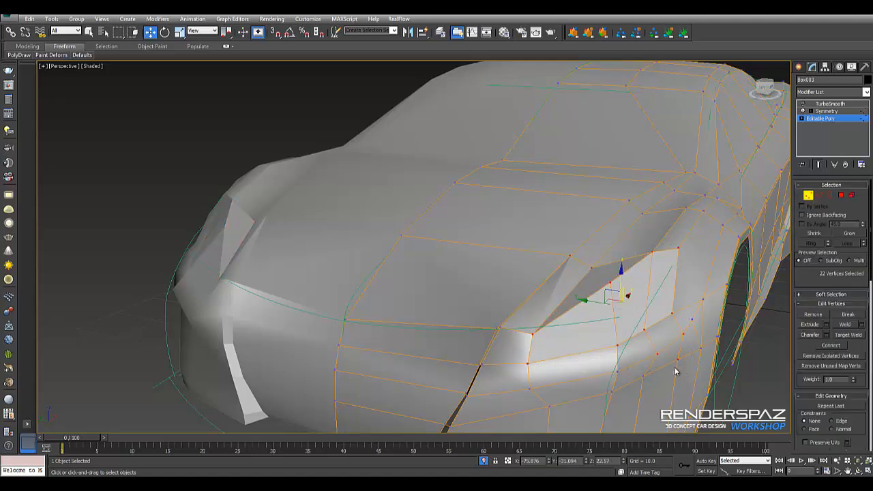
pyautogui.click(844, 325)
pyautogui.scroll(-3, 536, 297)
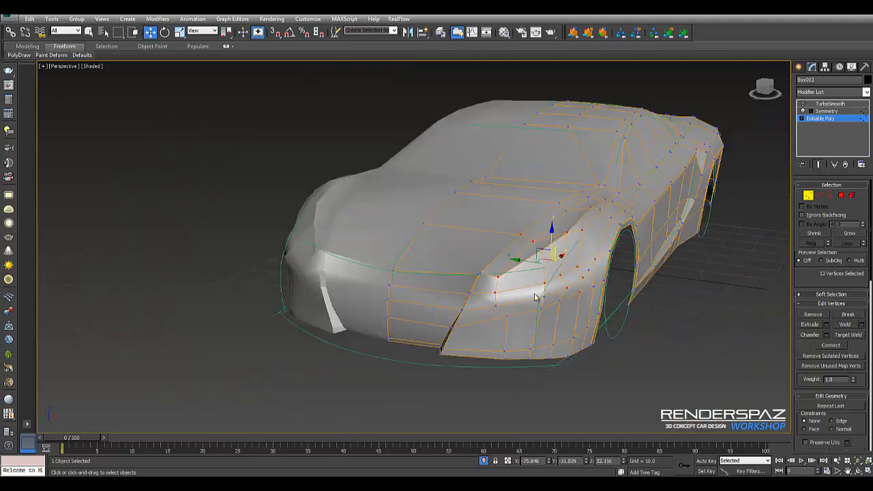
# Move the two vertices at the recess's upper corner beside the headlight forward along the X axis
pyautogui.scroll(2, 535, 296)
pyautogui.click(438, 258)
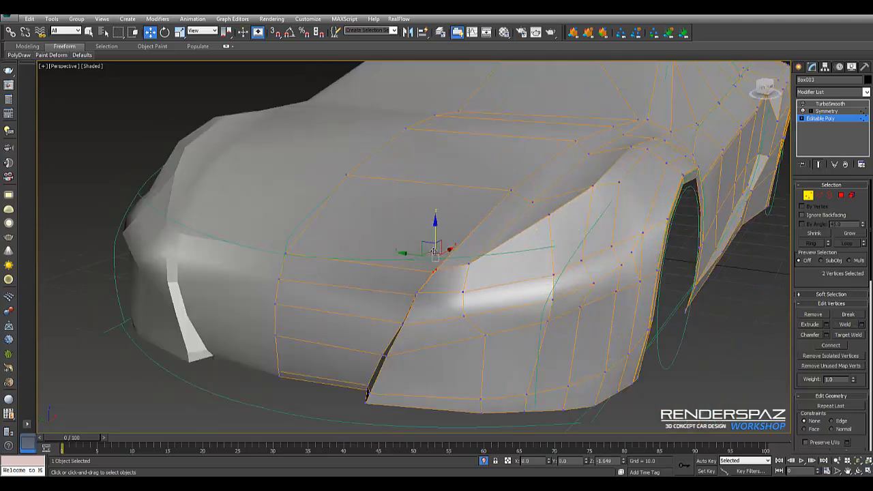
pyautogui.keyDown('alt'); pyautogui.moveTo(440, 263); pyautogui.dragTo(456, 284, button='middle'); pyautogui.keyUp('alt')
pyautogui.scroll(3, 456, 285)
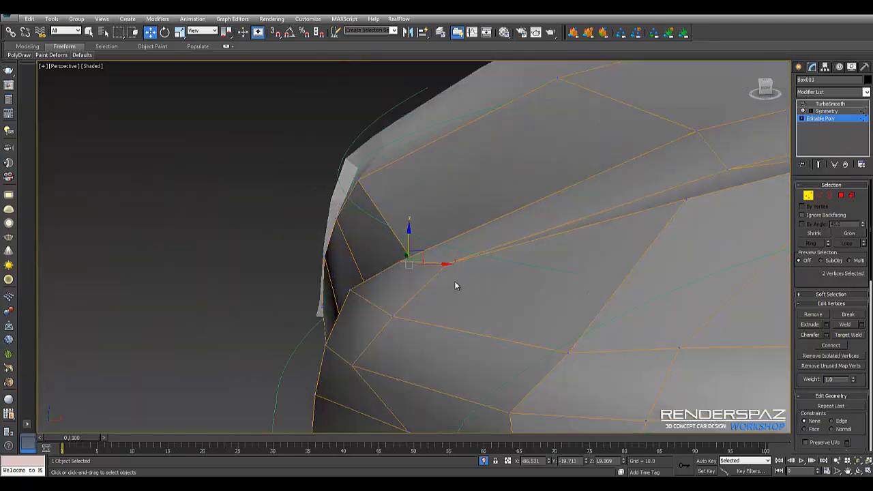
pyautogui.moveTo(428, 265); pyautogui.dragTo(396, 265)
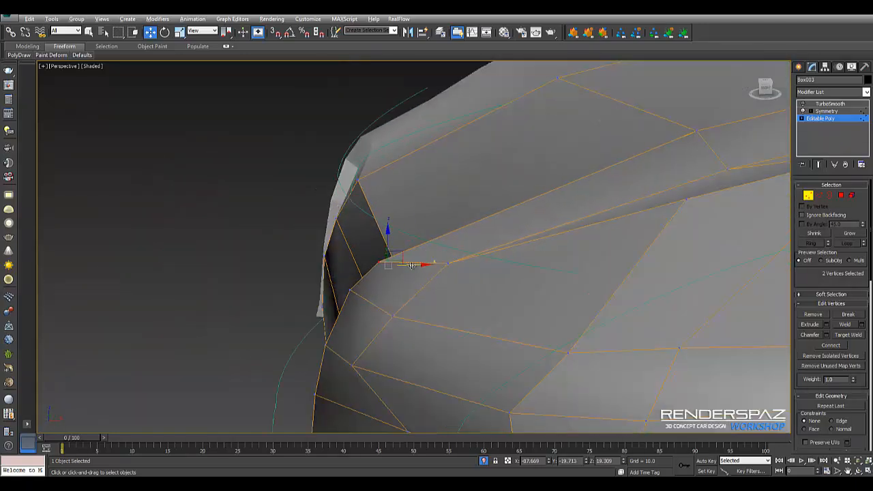
pyautogui.keyDown('alt'); pyautogui.moveTo(396, 266); pyautogui.dragTo(457, 277, button='middle'); pyautogui.keyUp('alt')
pyautogui.click(411, 313)
pyautogui.keyDown('alt'); pyautogui.moveTo(437, 321); pyautogui.dragTo(463, 312, button='middle'); pyautogui.keyUp('alt')
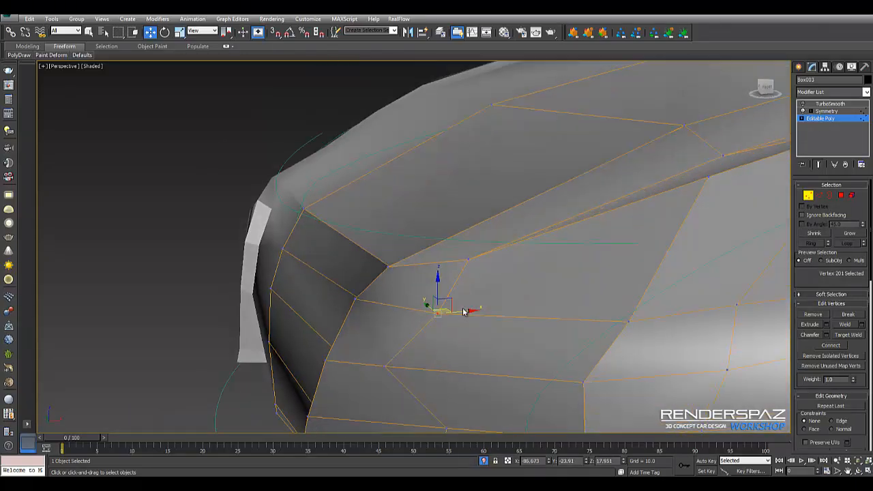
# Set the constraint to Edge and slide the bumper vertex beside the recess along its edge toward the recess
pyautogui.click(406, 358)
pyautogui.scroll(-5, 392, 360)
pyautogui.keyDown('alt'); pyautogui.moveTo(396, 364); pyautogui.dragTo(457, 339, button='middle'); pyautogui.keyUp('alt')
pyautogui.scroll(3, 478, 427)
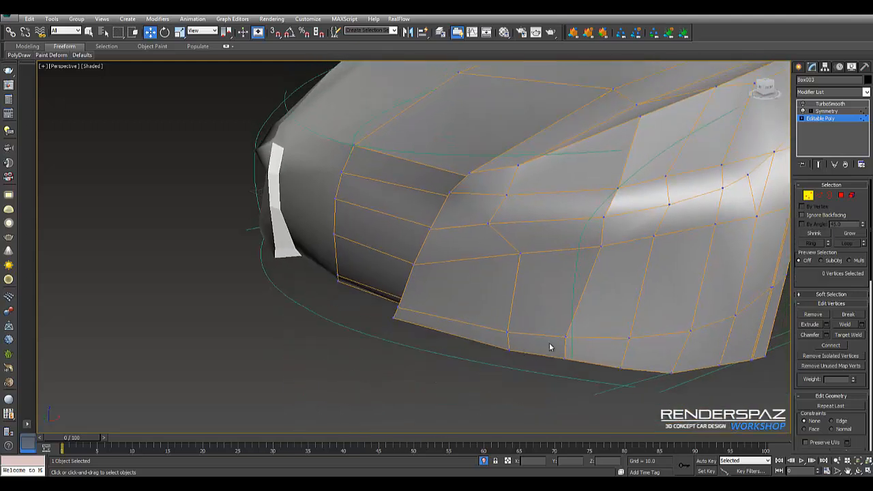
pyautogui.click(518, 253)
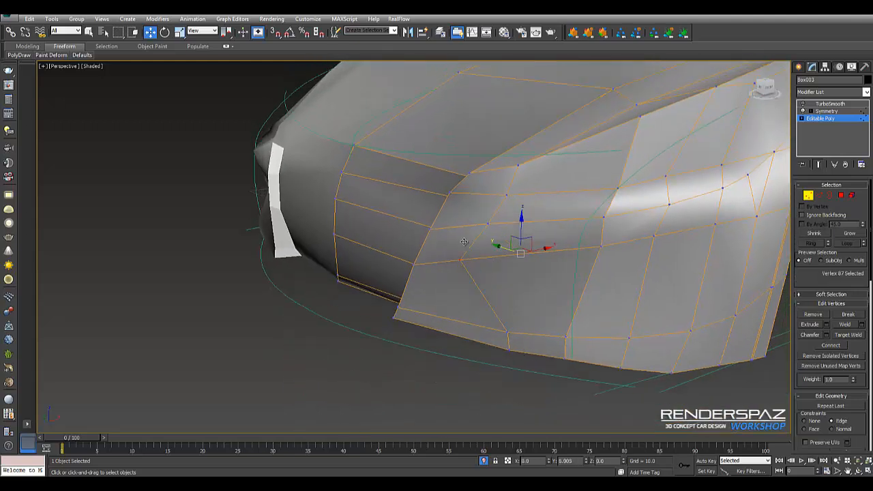
pyautogui.moveTo(519, 251); pyautogui.dragTo(469, 220)
pyautogui.click(487, 223)
# Slide the bumper's lower-edge vertices beside the recess along their edges, closer to the recess
pyautogui.moveTo(516, 359); pyautogui.dragTo(443, 323)
pyautogui.keyDown('alt'); pyautogui.moveTo(442, 326); pyautogui.dragTo(566, 327, button='middle'); pyautogui.keyUp('alt')
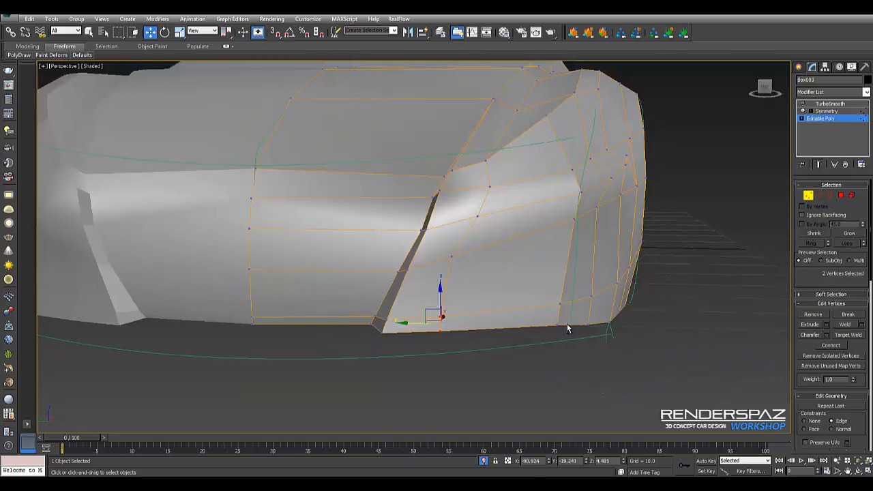
pyautogui.moveTo(416, 323); pyautogui.dragTo(416, 349)
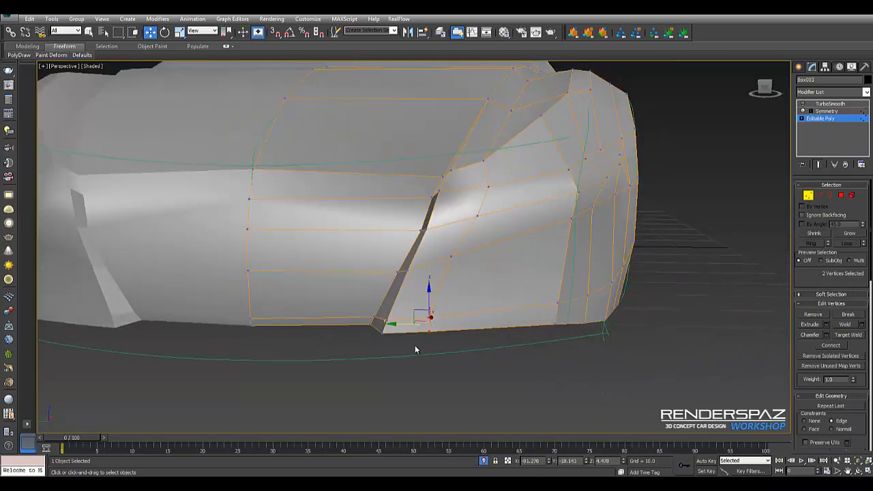
pyautogui.click(427, 331)
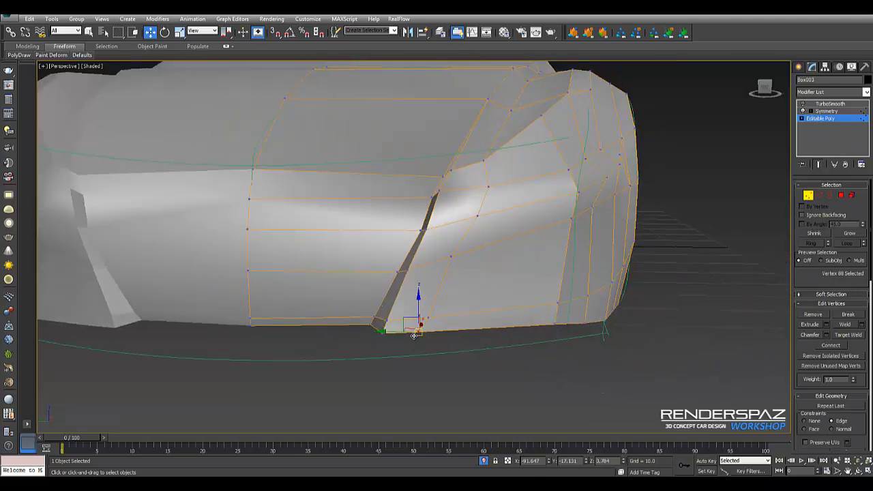
# Adjust the middle and upper vertices of the bumper's vertical edge line beside the recess to even out its curve
pyautogui.click(448, 251)
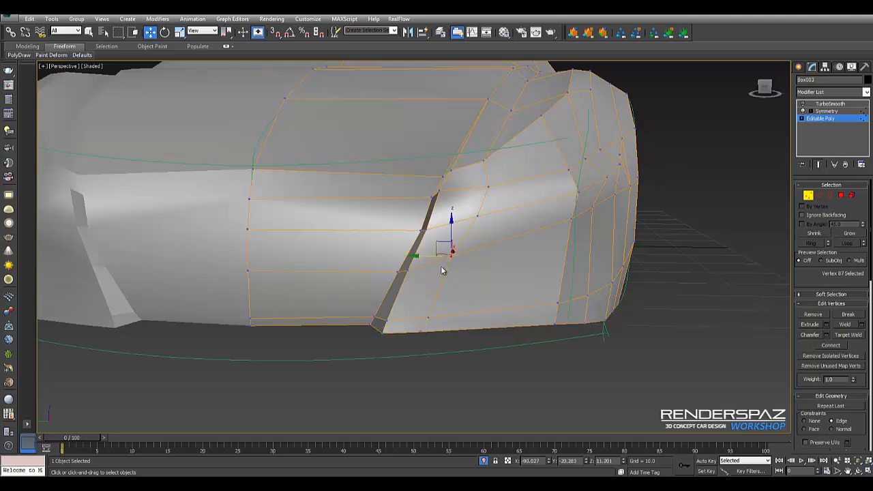
pyautogui.moveTo(439, 253); pyautogui.dragTo(453, 215)
pyautogui.click(478, 216)
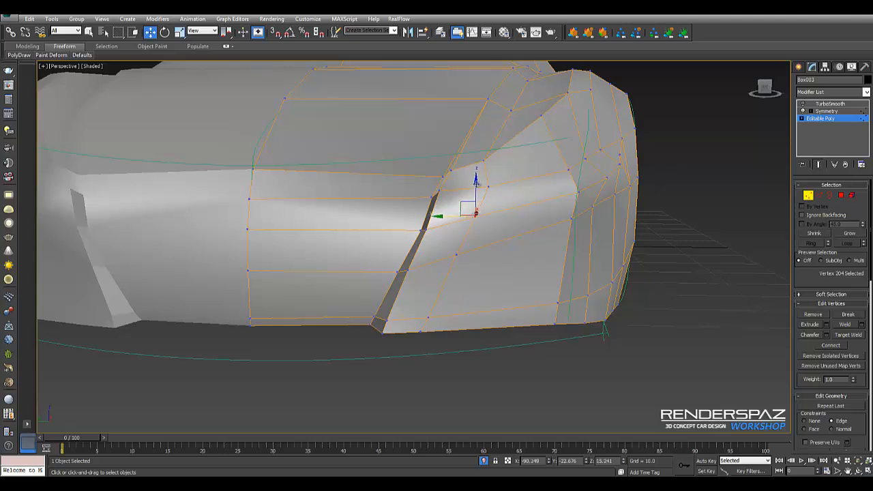
pyautogui.moveTo(481, 187); pyautogui.dragTo(493, 202)
pyautogui.keyDown('alt'); pyautogui.moveTo(493, 201); pyautogui.dragTo(433, 201, button='middle'); pyautogui.keyUp('alt')
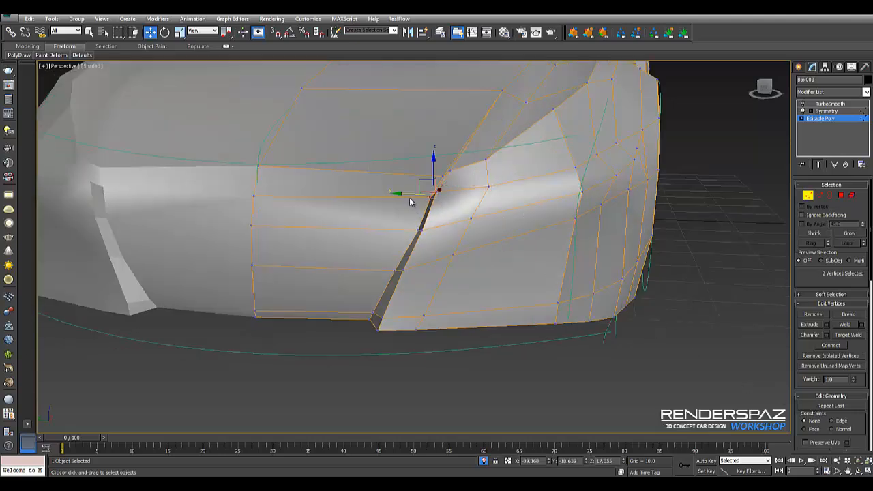
# Slide the middle vertices on the recess's inner border toward the car's centre along their edges, refining the taper
pyautogui.click(450, 205)
pyautogui.scroll(3, 432, 197)
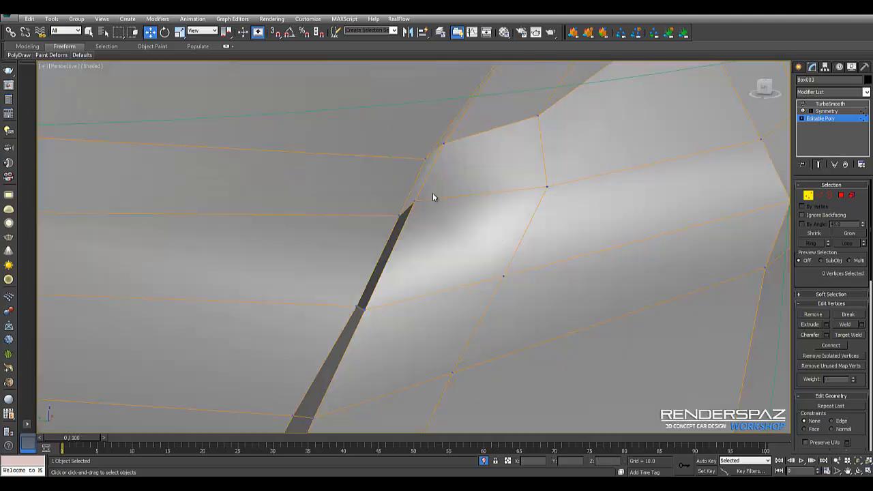
pyautogui.moveTo(433, 194); pyautogui.dragTo(465, 242, button='middle')
pyautogui.scroll(-4, 464, 242)
pyautogui.click(556, 218)
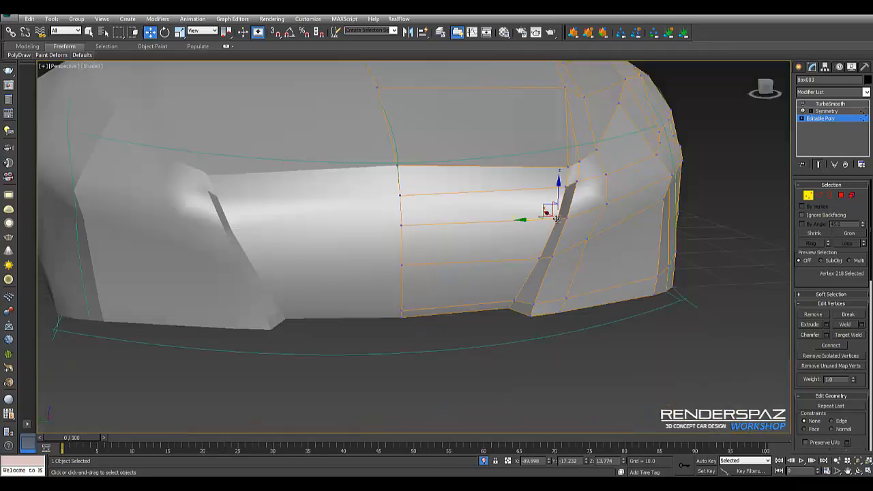
pyautogui.moveTo(530, 221); pyautogui.dragTo(524, 221)
pyautogui.click(542, 261)
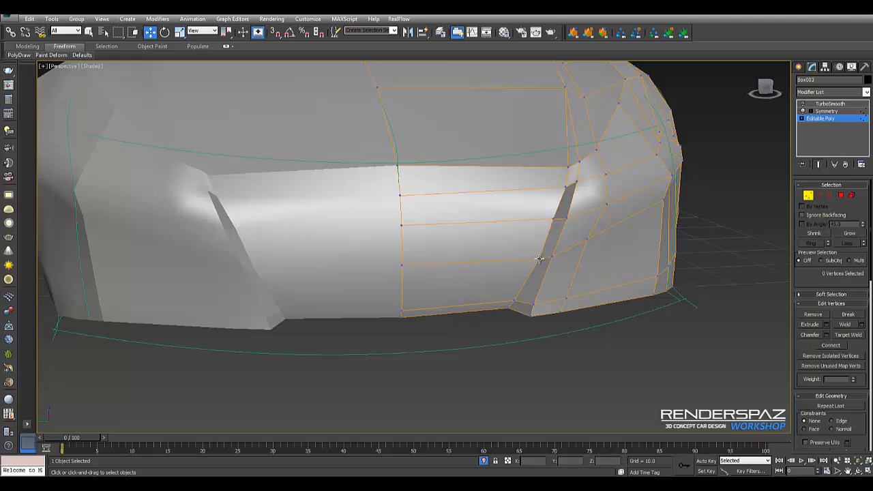
pyautogui.click(540, 257)
pyautogui.moveTo(523, 258); pyautogui.dragTo(517, 258)
pyautogui.click(551, 268)
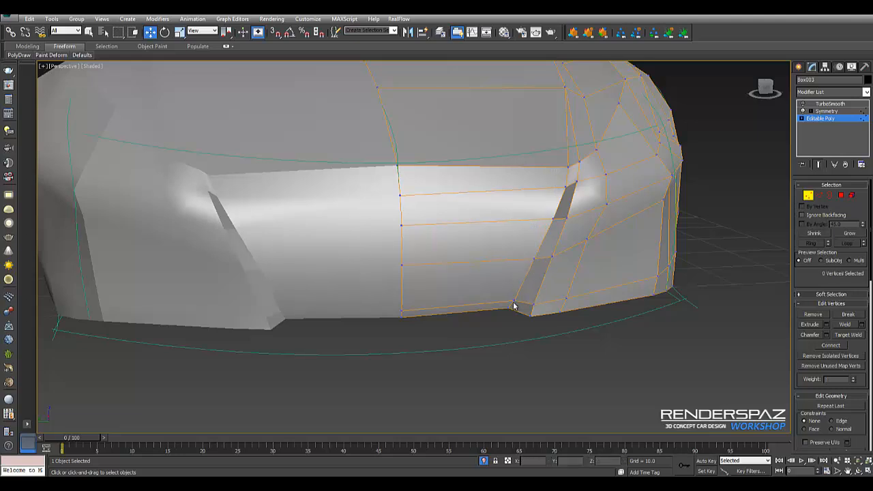
pyautogui.click(567, 166)
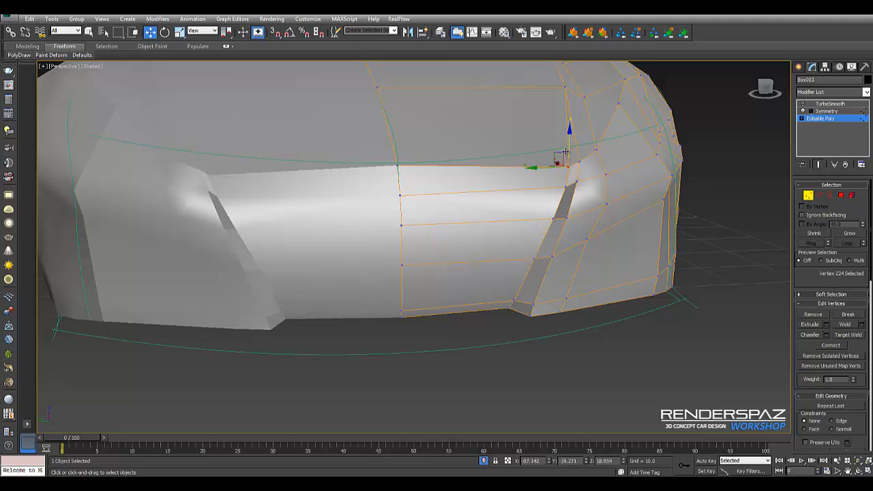
pyautogui.keyDown('alt'); pyautogui.moveTo(503, 200); pyautogui.dragTo(657, 216, button='middle'); pyautogui.keyUp('alt')
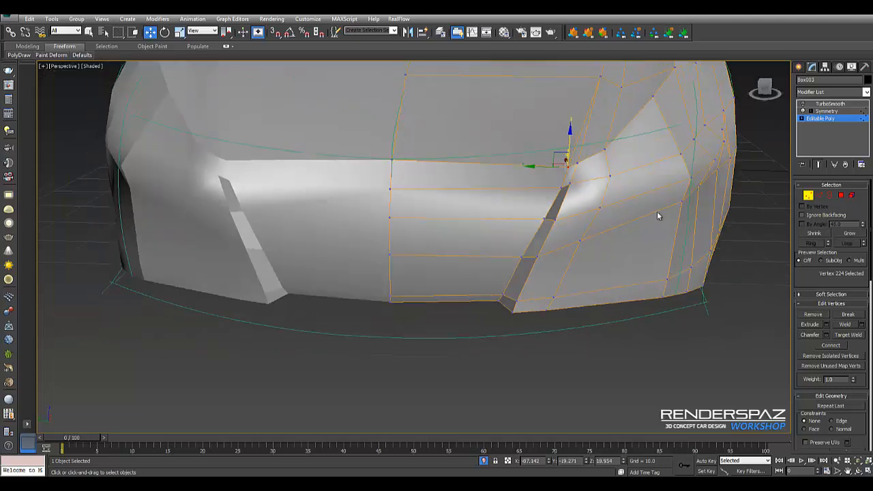
# Select the ring of crosswise edges starting at the bumper's bottom centre and connect it with a new lengthwise edge loop
pyautogui.click(819, 196)
pyautogui.click(440, 300)
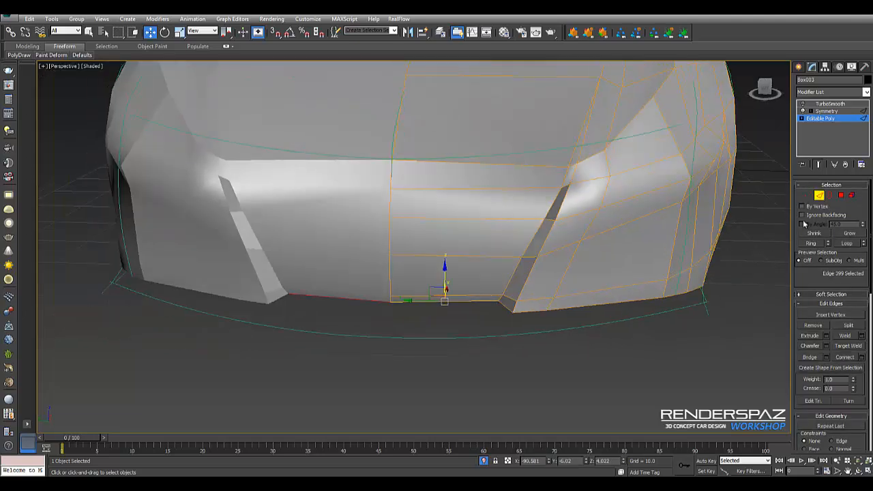
pyautogui.click(810, 243)
pyautogui.scroll(-4, 433, 290)
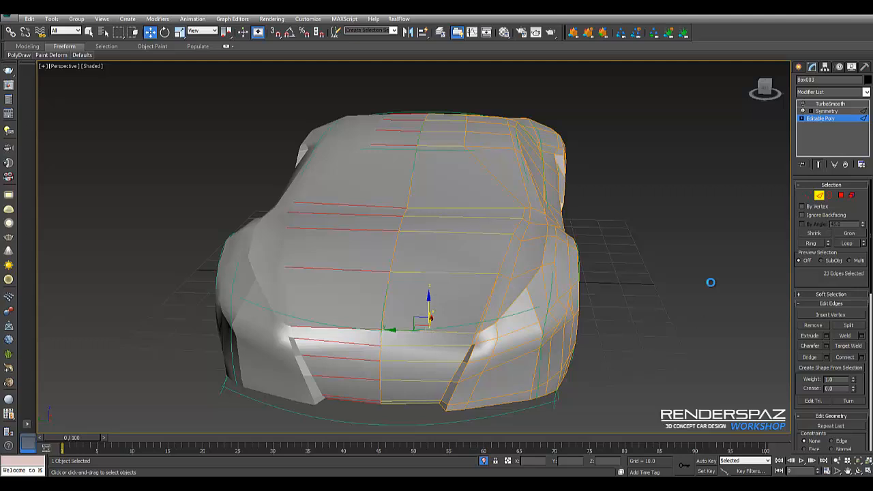
pyautogui.click(445, 133)
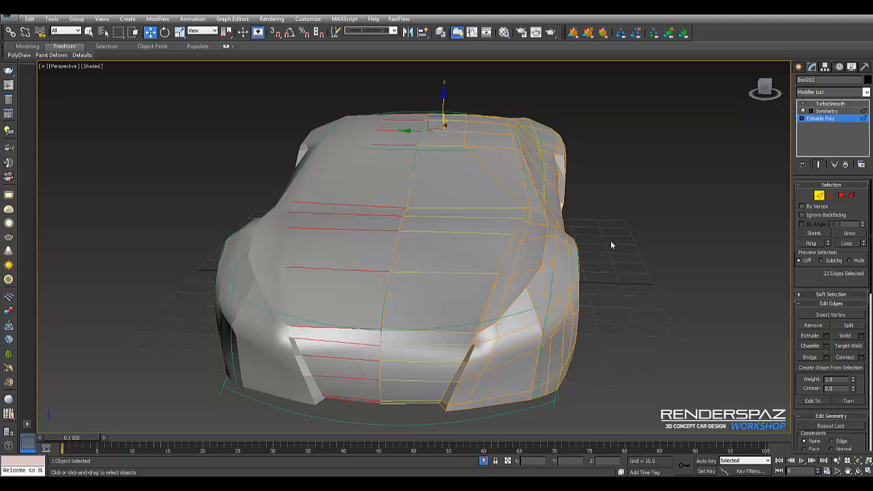
pyautogui.click(845, 357)
# Switch to vertex editing and slide the outer lengthwise row of roof and rear vertices outward along their edges
pyautogui.press('1')
pyautogui.click(464, 144)
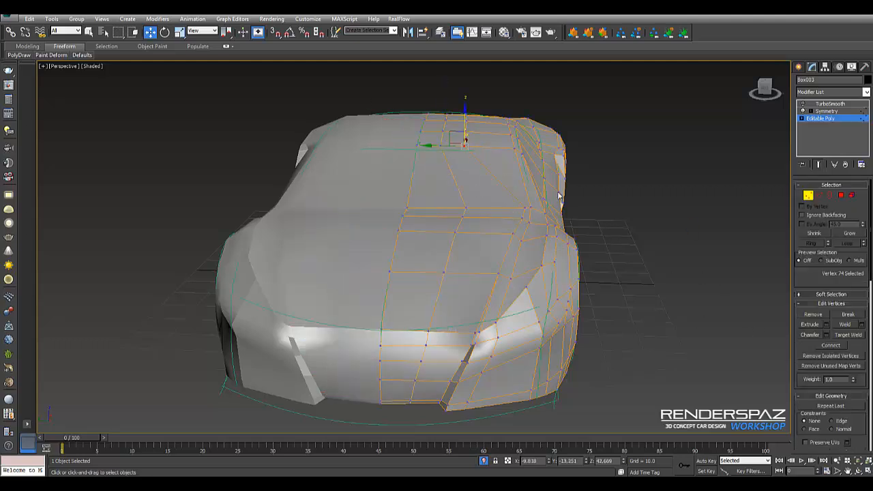
pyautogui.keyDown('alt'); pyautogui.moveTo(490, 165); pyautogui.dragTo(478, 282, button='middle'); pyautogui.keyUp('alt')
pyautogui.scroll(-3, 477, 282)
pyautogui.scroll(2, 471, 280)
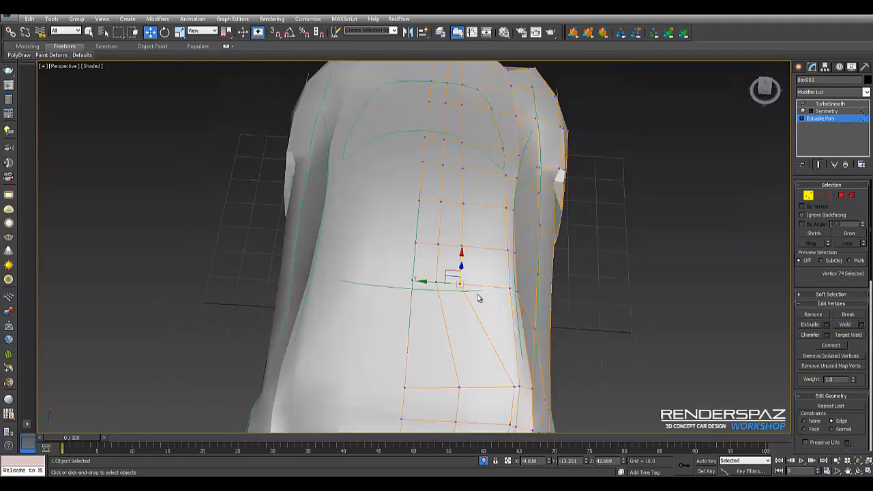
pyautogui.moveTo(470, 287); pyautogui.dragTo(460, 71)
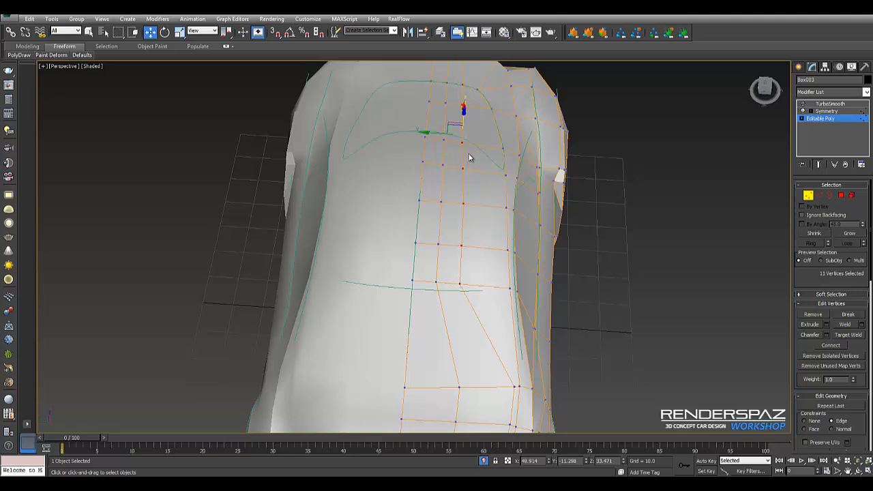
pyautogui.moveTo(434, 134); pyautogui.dragTo(452, 135)
pyautogui.moveTo(488, 89); pyautogui.dragTo(481, 127, button='middle')
pyautogui.click(474, 128)
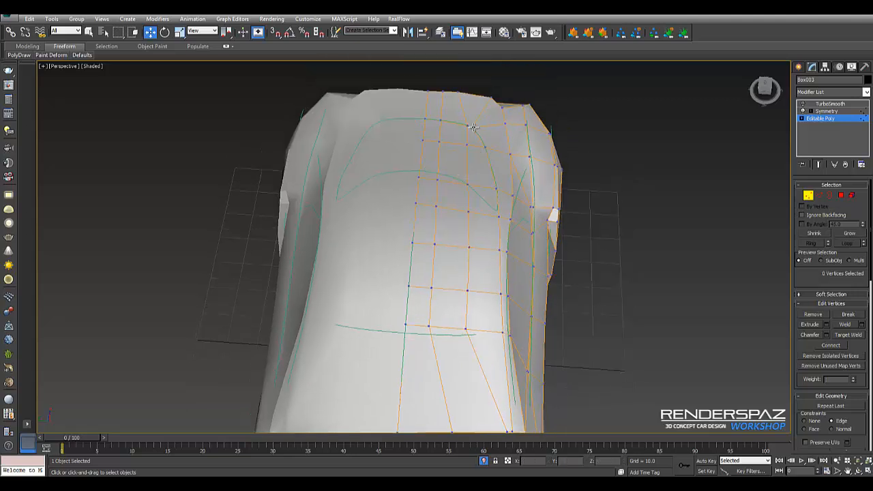
pyautogui.hotkey('ctrl', 'z')
pyautogui.click(469, 128)
pyautogui.hotkey('ctrl', 'z')
pyautogui.hotkey('ctrl', 'z')
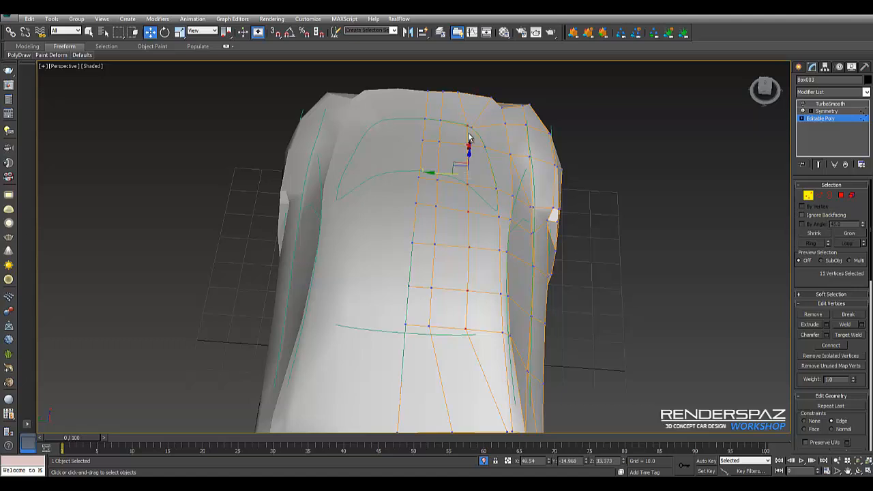
# Adjust the vertices at the rear end of the lengthwise roof row to align them with the rest
pyautogui.click(470, 126)
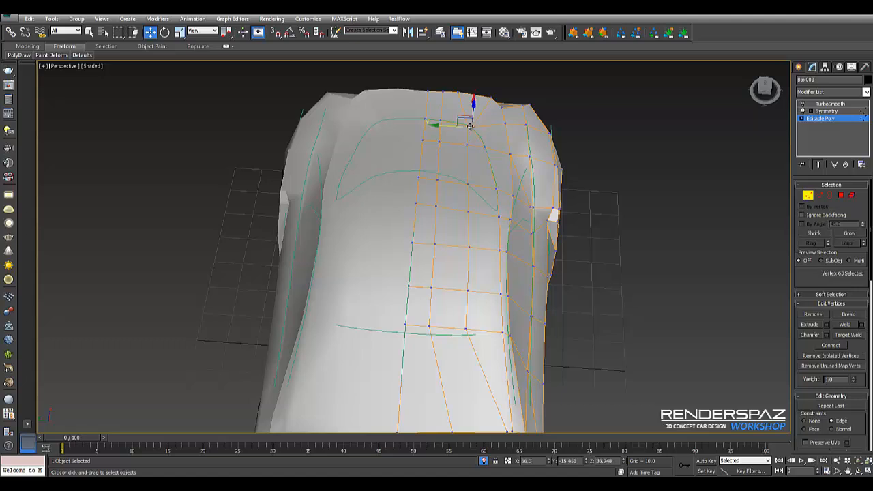
pyautogui.click(457, 92)
pyautogui.moveTo(463, 102); pyautogui.dragTo(447, 92)
pyautogui.moveTo(489, 302); pyautogui.dragTo(500, 217, button='middle')
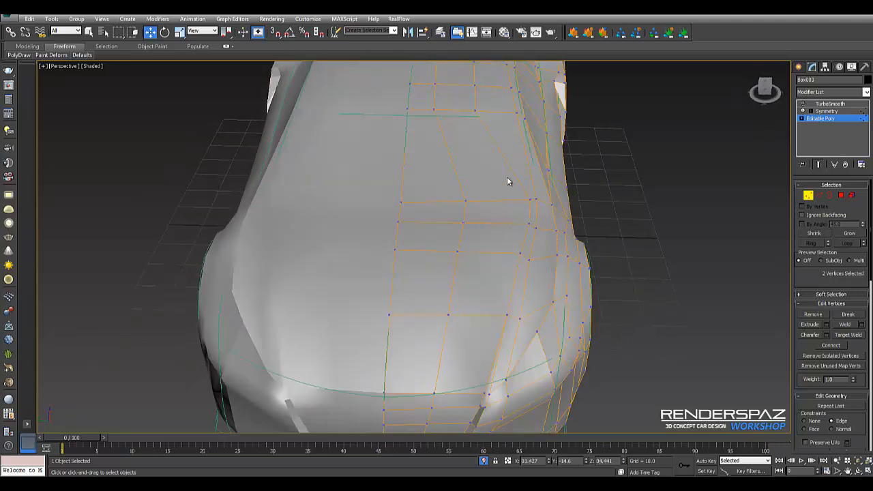
# Slide the two windshield-side roof vertices of the outer lengthwise row outward along their edges toward the roof's side border
pyautogui.click(475, 109)
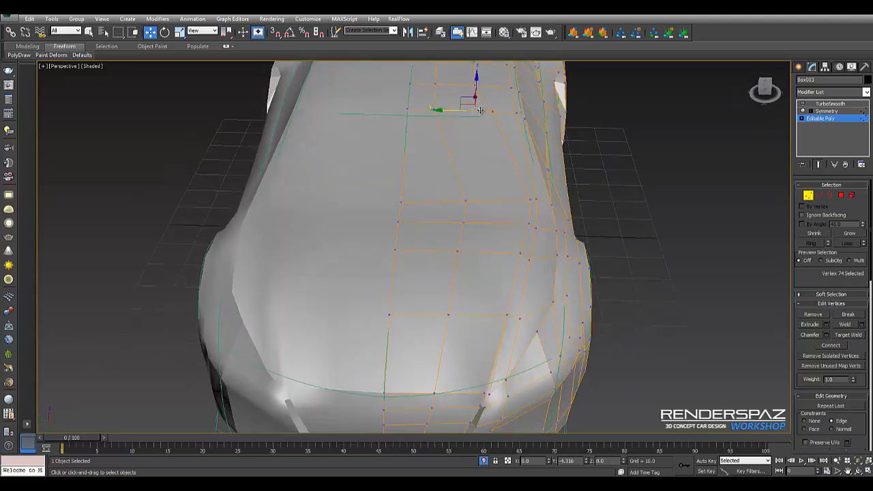
pyautogui.keyDown('alt'); pyautogui.moveTo(496, 113); pyautogui.dragTo(496, 176, button='middle'); pyautogui.keyUp('alt')
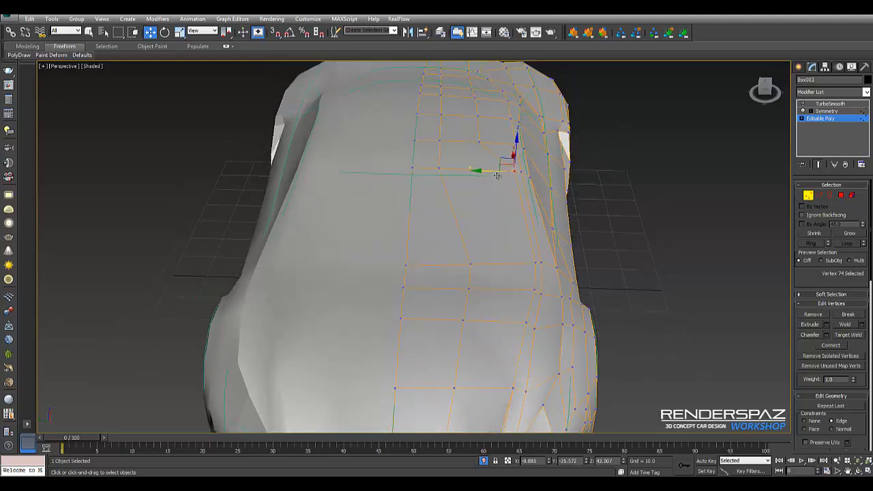
pyautogui.click(480, 142)
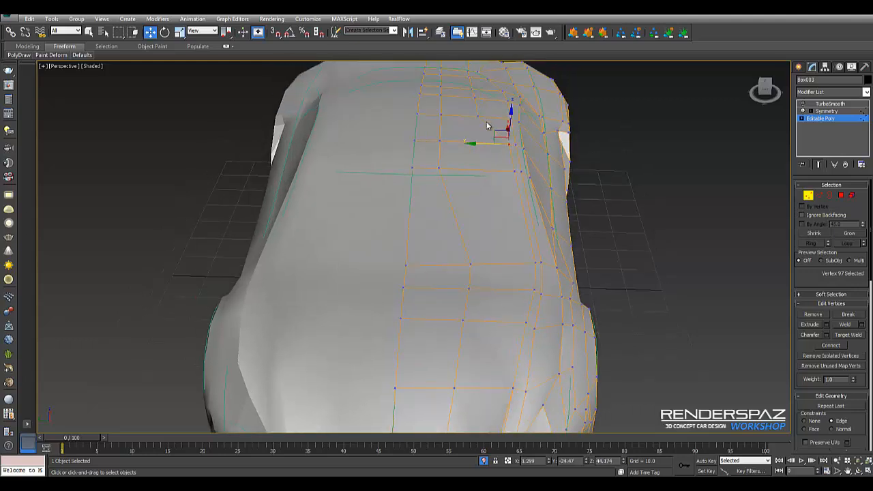
# Set the movement constraint to None, slightly reposition the middle lengthwise row's vertices where the hood meets the bumper, and leave vertex editing
pyautogui.keyDown('alt'); pyautogui.moveTo(491, 129); pyautogui.dragTo(691, 189, button='middle'); pyautogui.keyUp('alt')
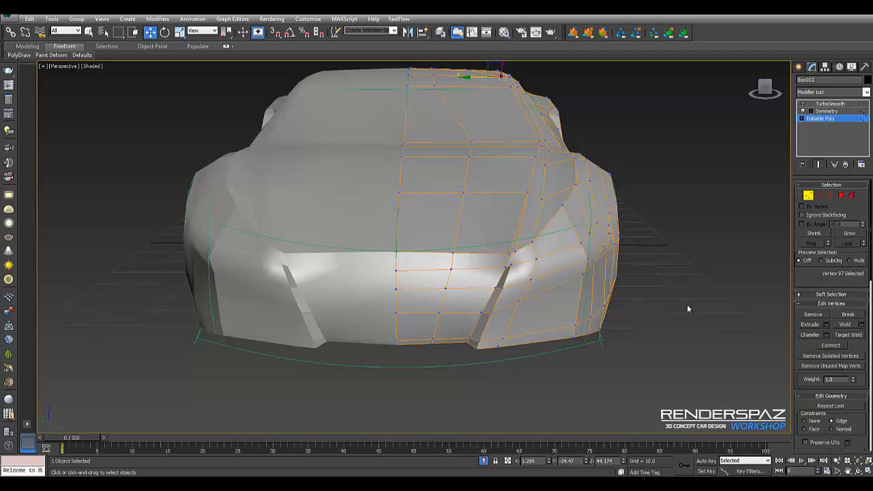
pyautogui.keyDown('alt'); pyautogui.moveTo(606, 228); pyautogui.dragTo(664, 189, button='middle'); pyautogui.keyUp('alt')
pyautogui.scroll(4, 489, 241)
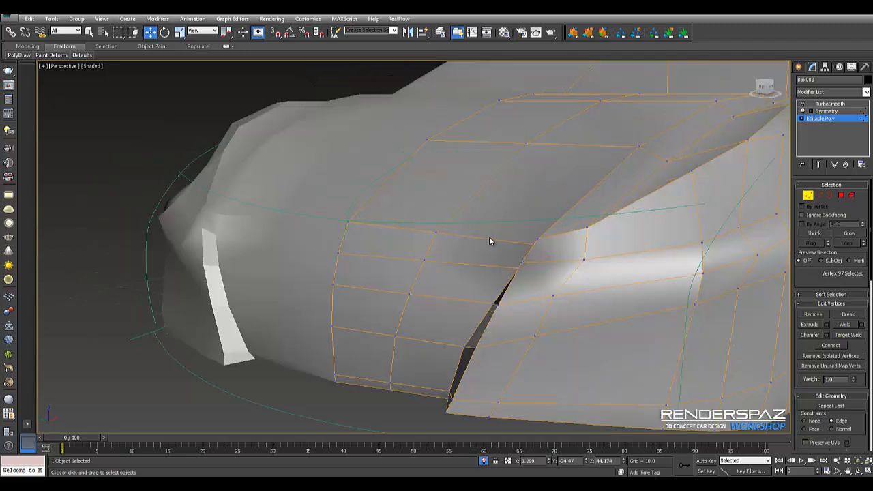
pyautogui.keyDown('alt'); pyautogui.moveTo(507, 234); pyautogui.dragTo(694, 230, button='middle'); pyautogui.keyUp('alt')
pyautogui.scroll(-4, 671, 229)
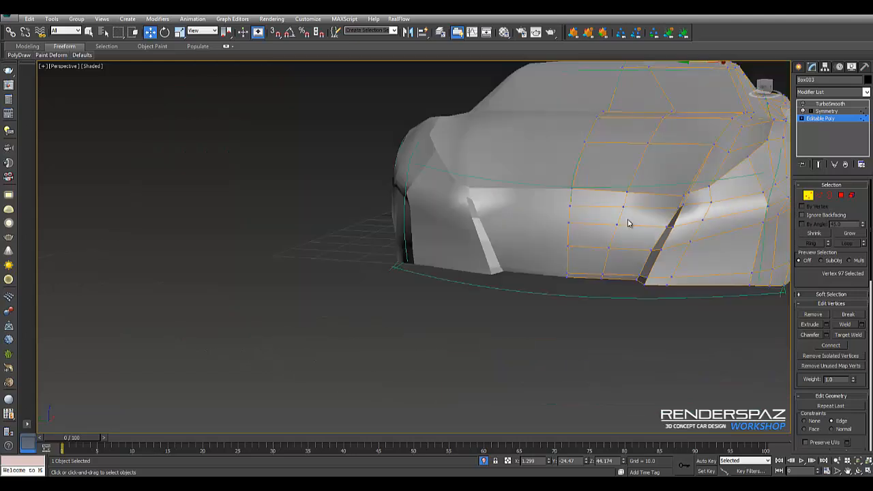
pyautogui.keyDown('alt'); pyautogui.moveTo(628, 221); pyautogui.dragTo(653, 249, button='middle'); pyautogui.keyUp('alt')
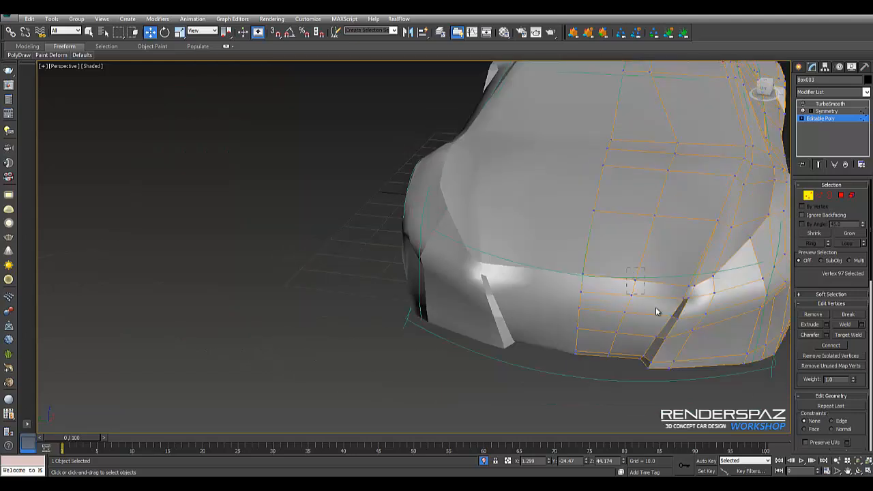
pyautogui.moveTo(658, 311); pyautogui.dragTo(658, 311)
pyautogui.keyDown('alt'); pyautogui.moveTo(658, 311); pyautogui.dragTo(627, 311, button='middle'); pyautogui.keyUp('alt')
pyautogui.moveTo(649, 281); pyautogui.dragTo(658, 280)
pyautogui.keyDown('alt'); pyautogui.moveTo(670, 304); pyautogui.dragTo(508, 300, button='middle'); pyautogui.keyUp('alt')
pyautogui.click(808, 195)
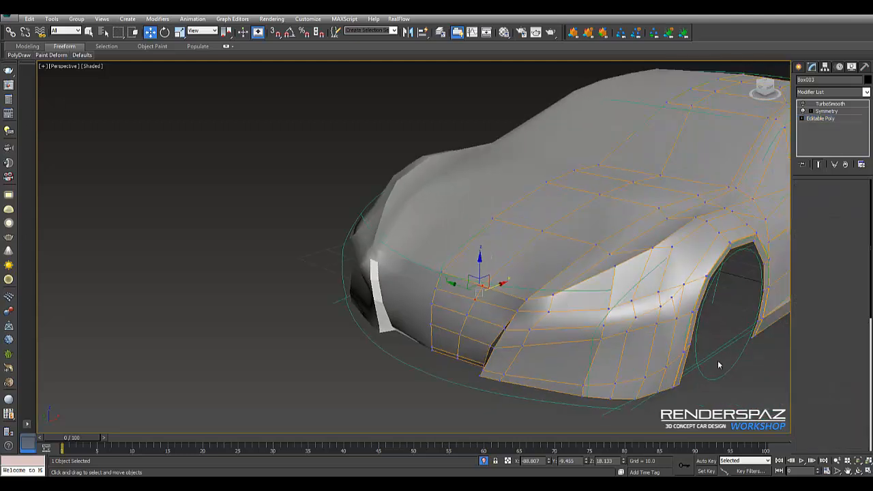
# Turn on TurboSmooth for the car body and deselect it to inspect the smoothed surface from the front corner
pyautogui.click(729, 384)
pyautogui.moveTo(623, 319); pyautogui.dragTo(444, 308, button='middle')
pyautogui.click(430, 297)
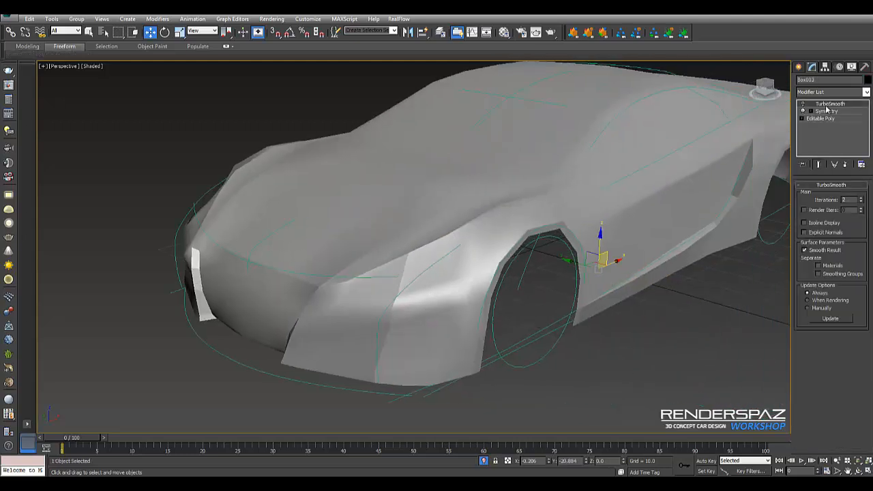
pyautogui.click(804, 105)
pyautogui.click(666, 355)
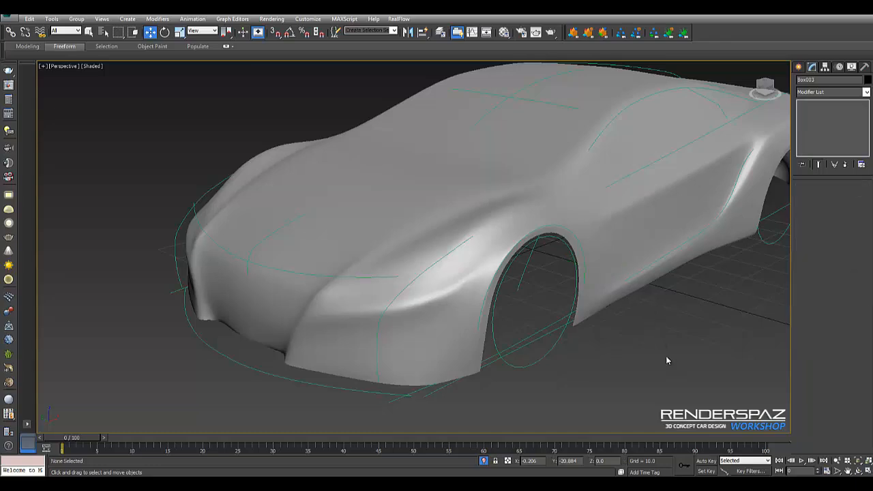
pyautogui.keyDown('alt'); pyautogui.moveTo(666, 356); pyautogui.dragTo(575, 321, button='middle'); pyautogui.keyUp('alt')
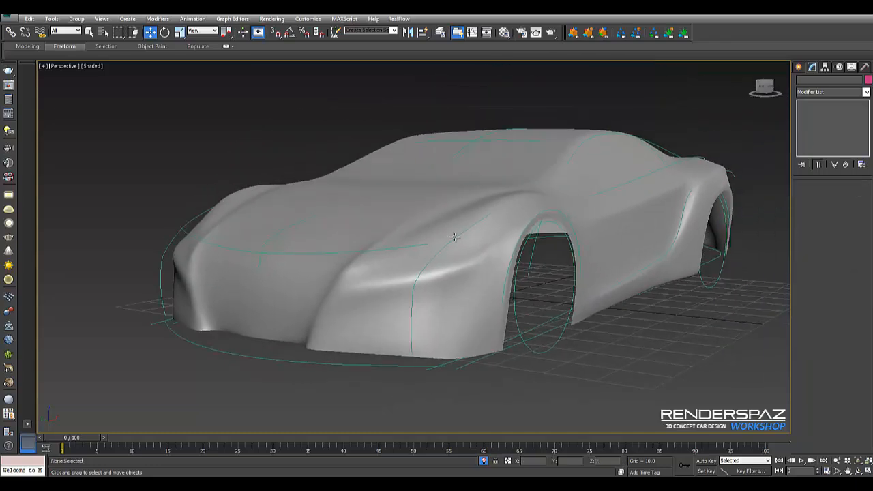